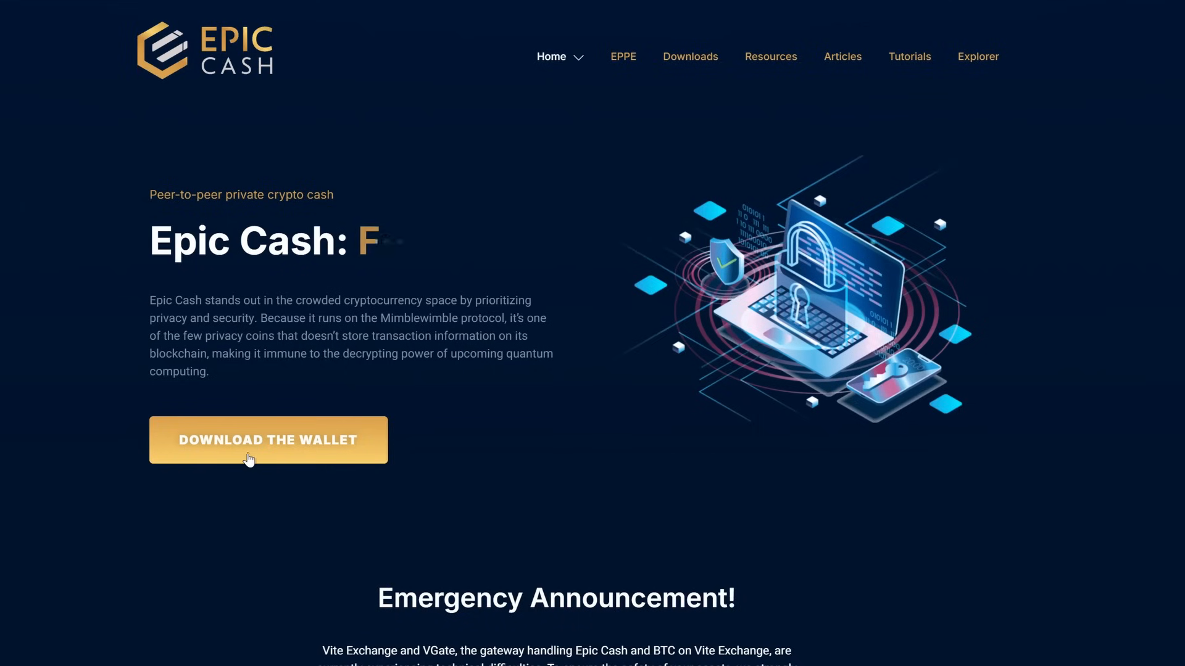
# Go to the Epic Cash Downloads page listing the wallet and miner options
pyautogui.click(304, 450)
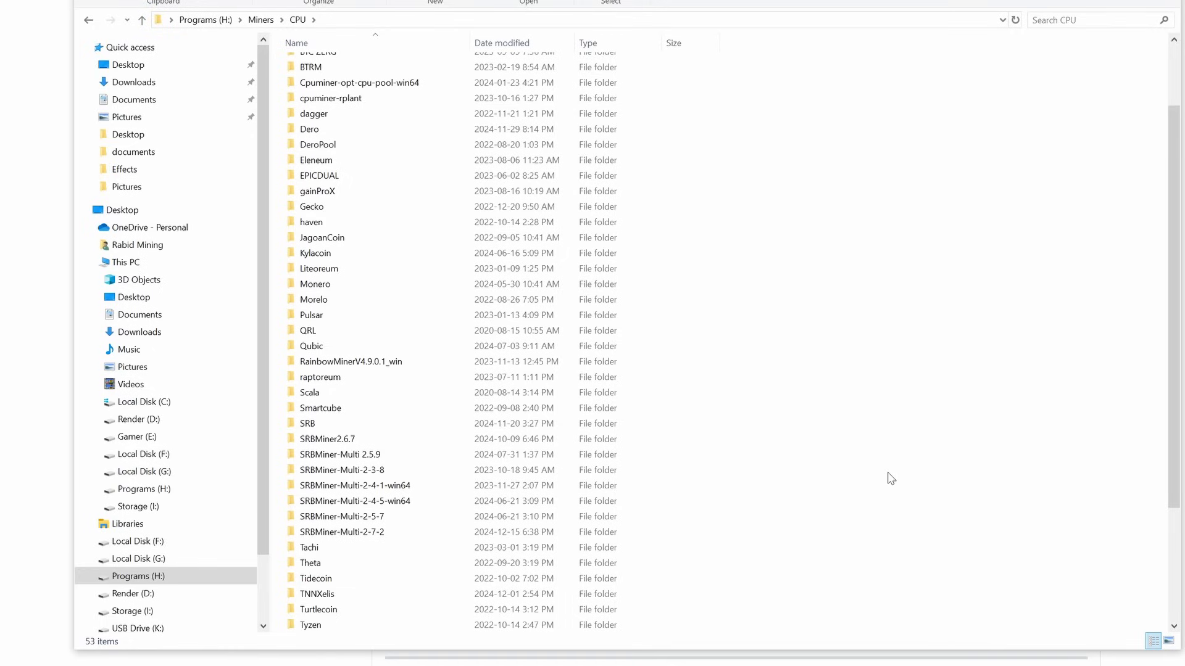
# Run EPIC+Zeph.bat from SRBMiner-Multi-2-4-1 to start dual-mining randomepic and randomx
pyautogui.doubleClick(352, 487)
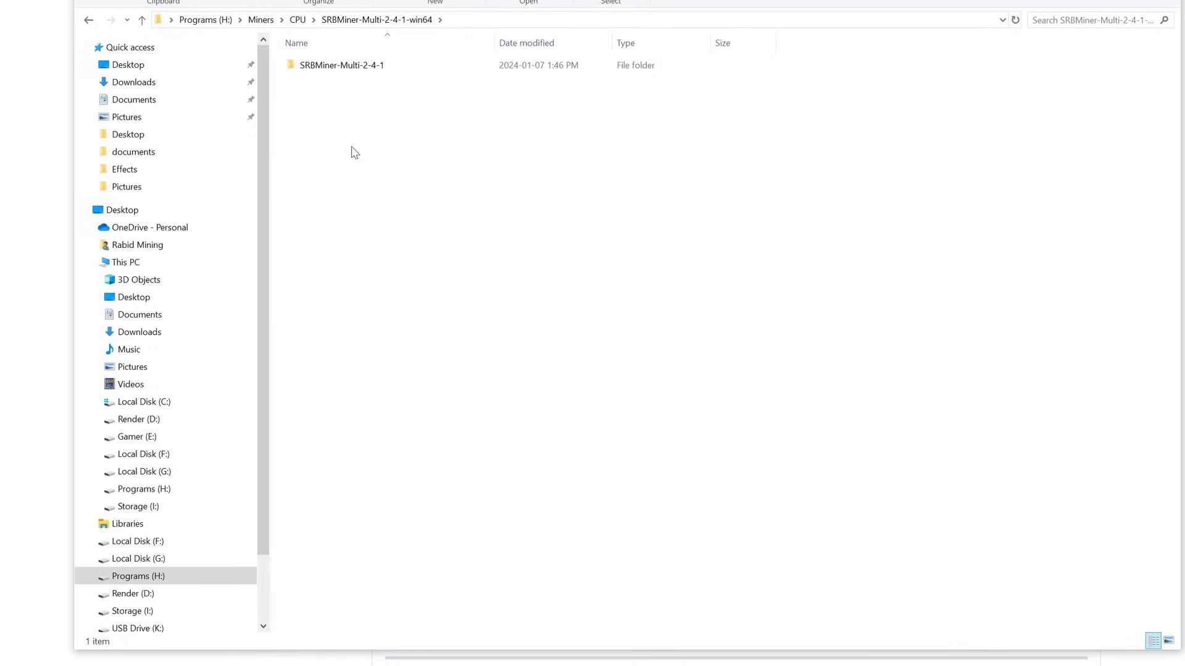
pyautogui.doubleClick(328, 65)
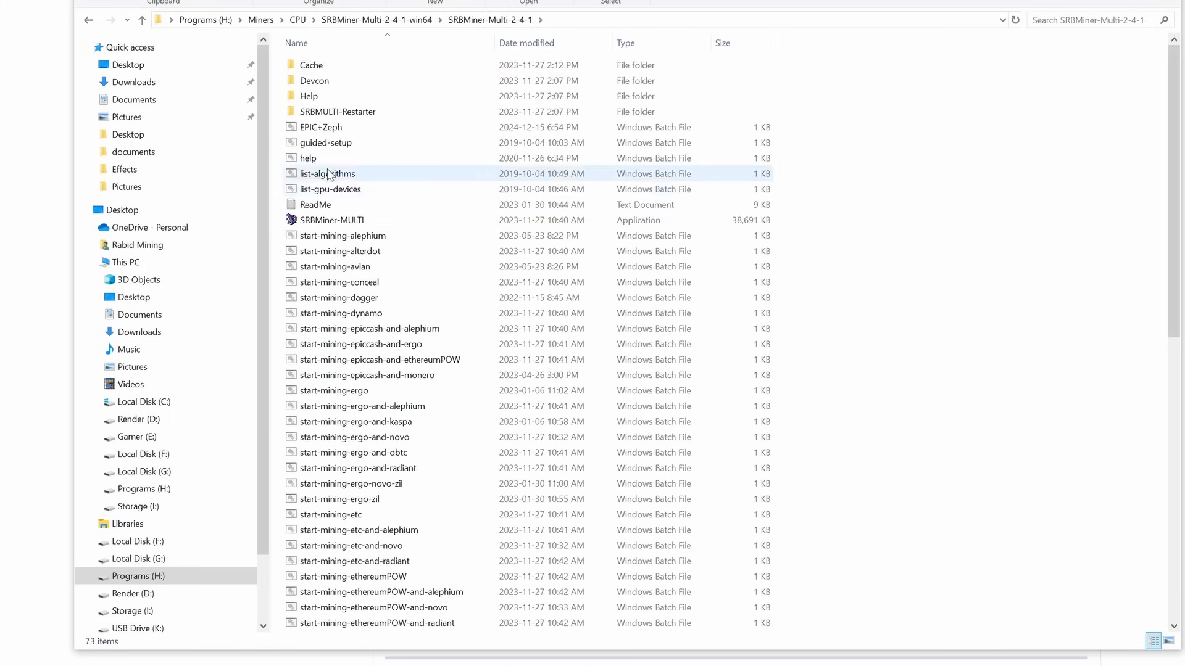
pyautogui.doubleClick(325, 128)
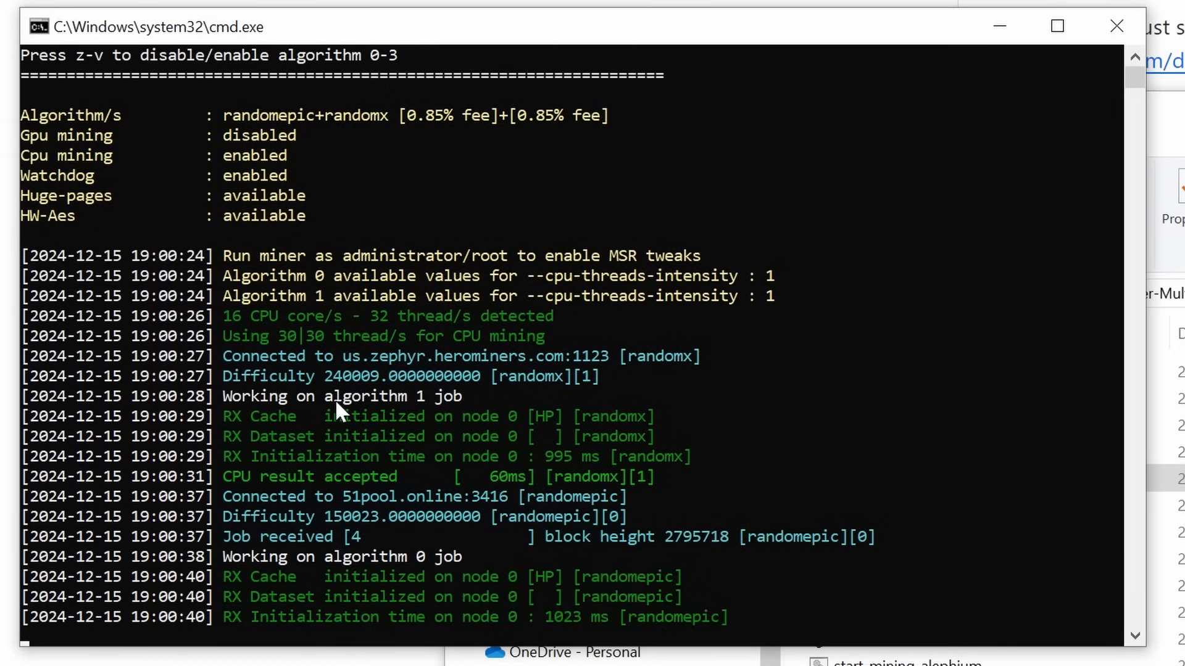
# Close the 2.4.1 miner, test-run EPIC+Zeph.bat in SRBMiner-Multi-2-7-2, then return to the CPU folder
pyautogui.click(1114, 41)
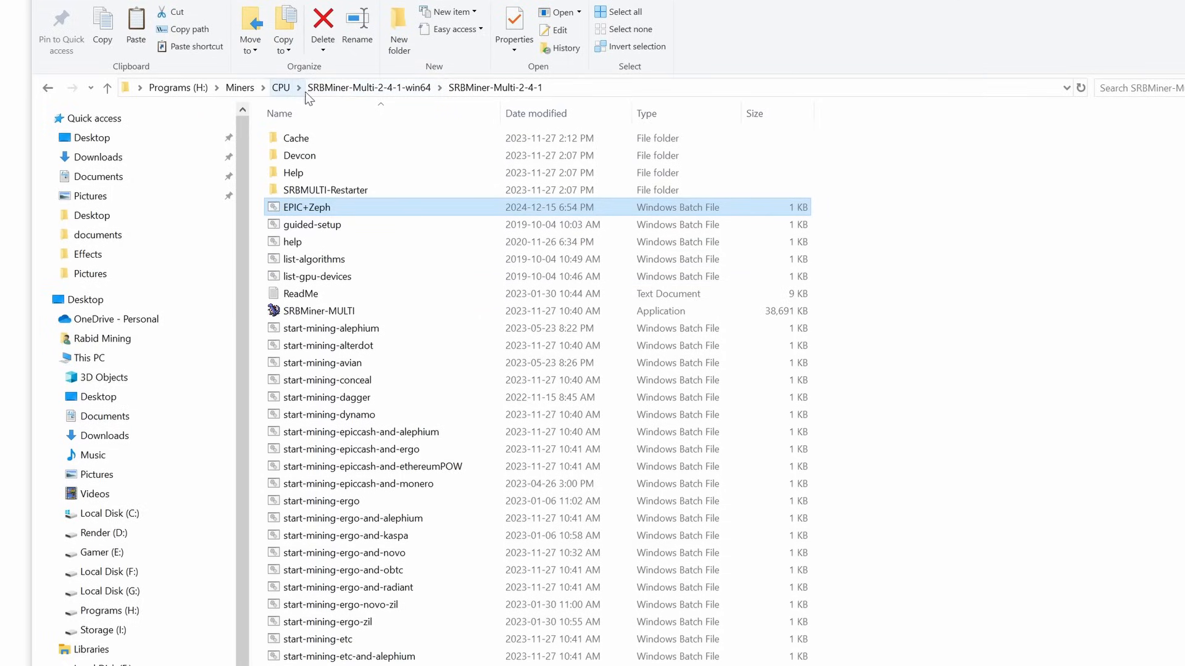
pyautogui.click(280, 87)
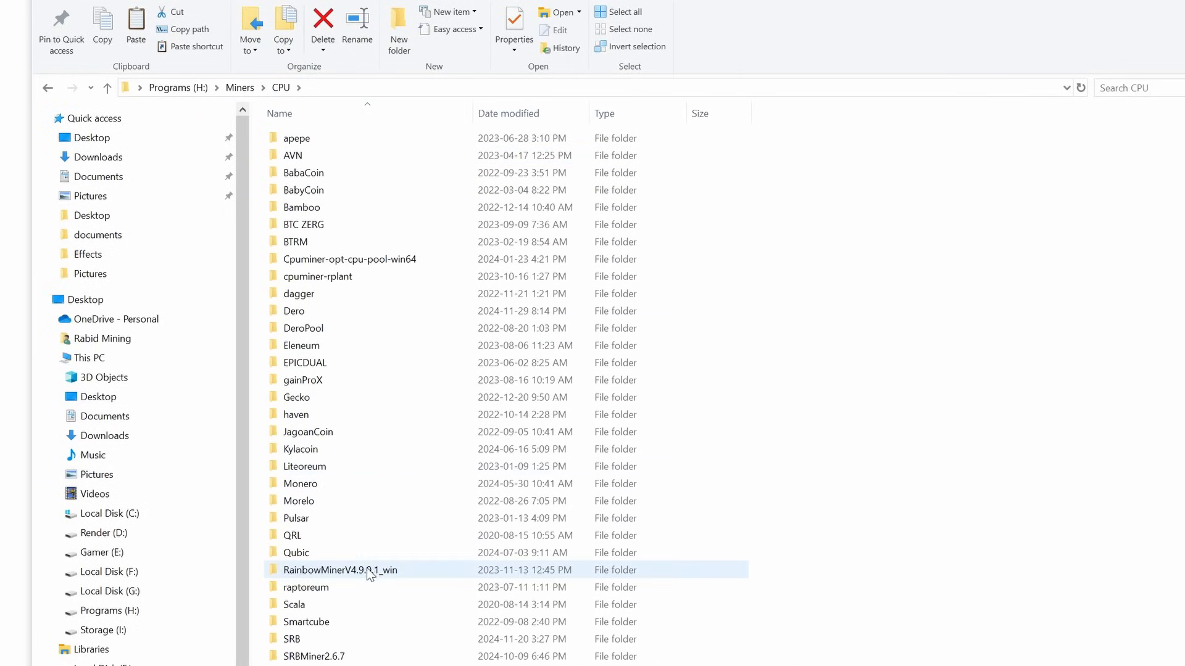
pyautogui.doubleClick(370, 665)
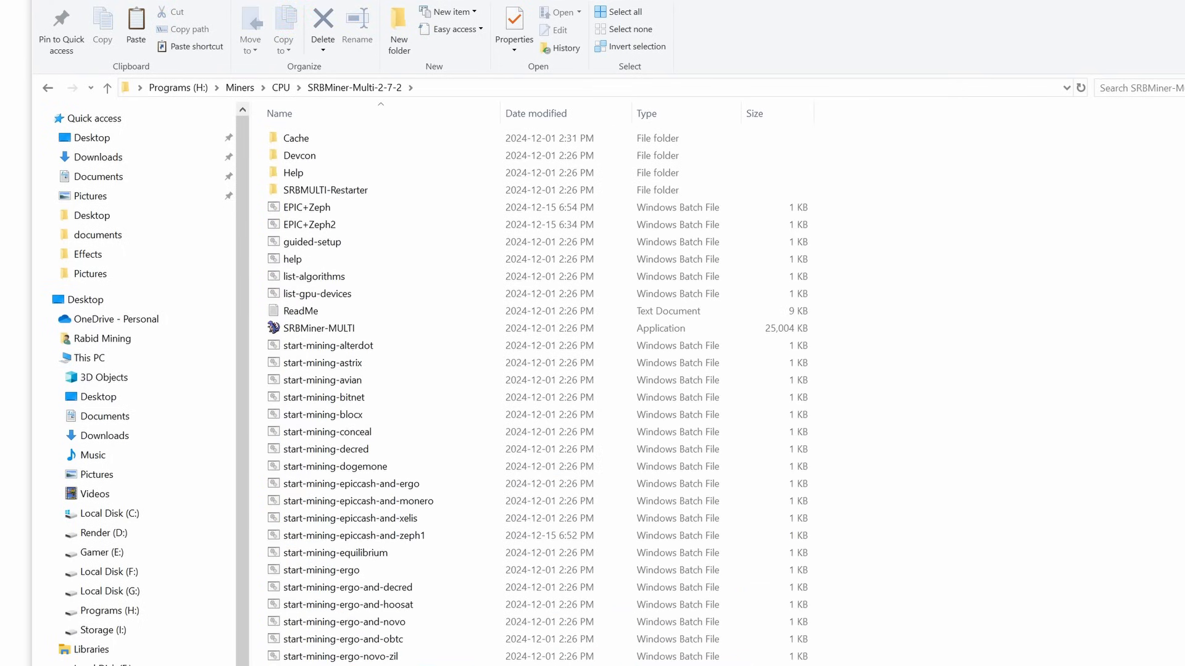
pyautogui.doubleClick(302, 207)
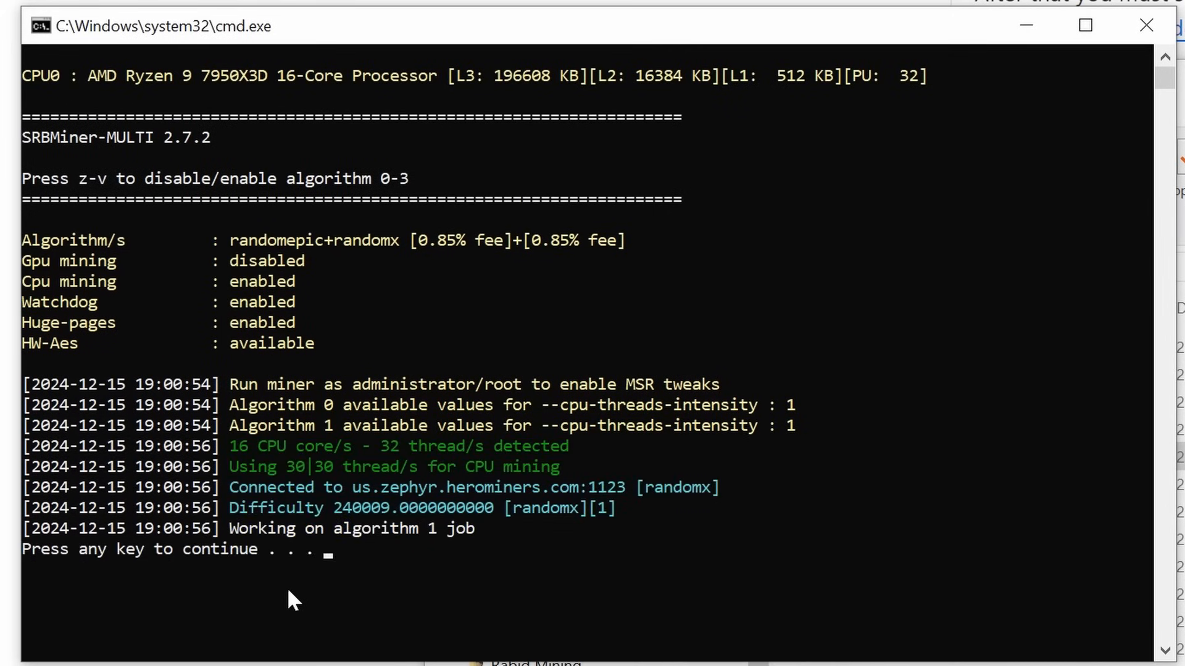
pyautogui.press('Return')
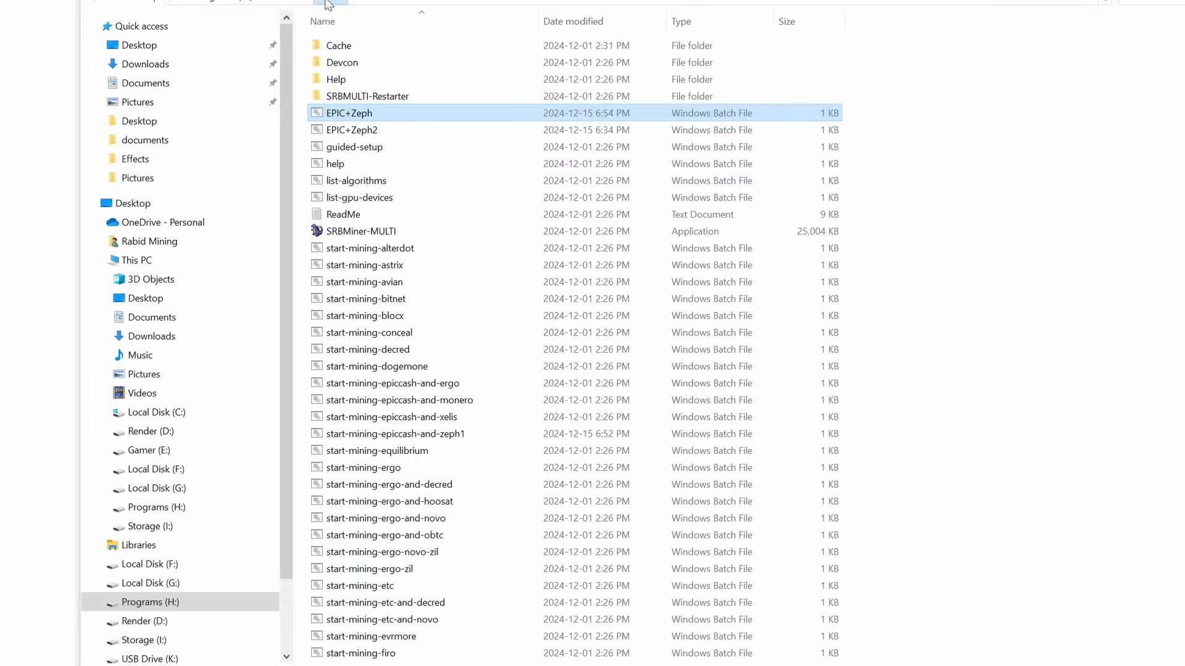
pyautogui.click(327, 3)
pyautogui.scroll(-1, 476, 534)
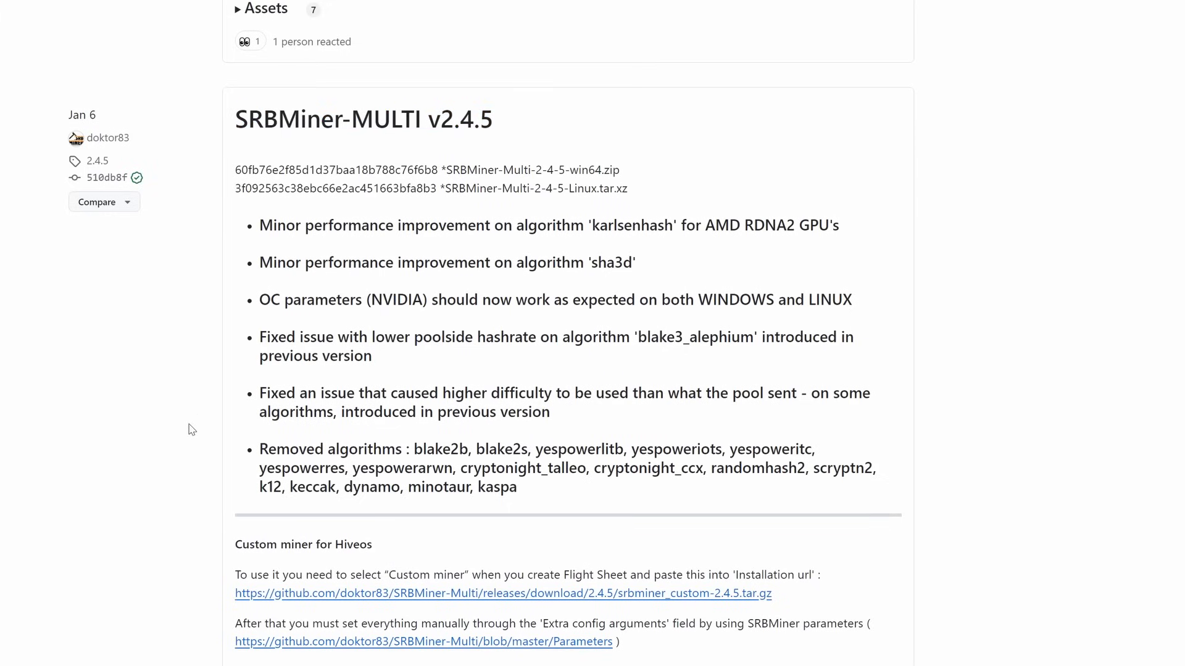
# Scroll the SRBMiner-MULTI v2.4.5 release page between its win64 zip assets and the changelog
pyautogui.scroll(-5, 191, 428)
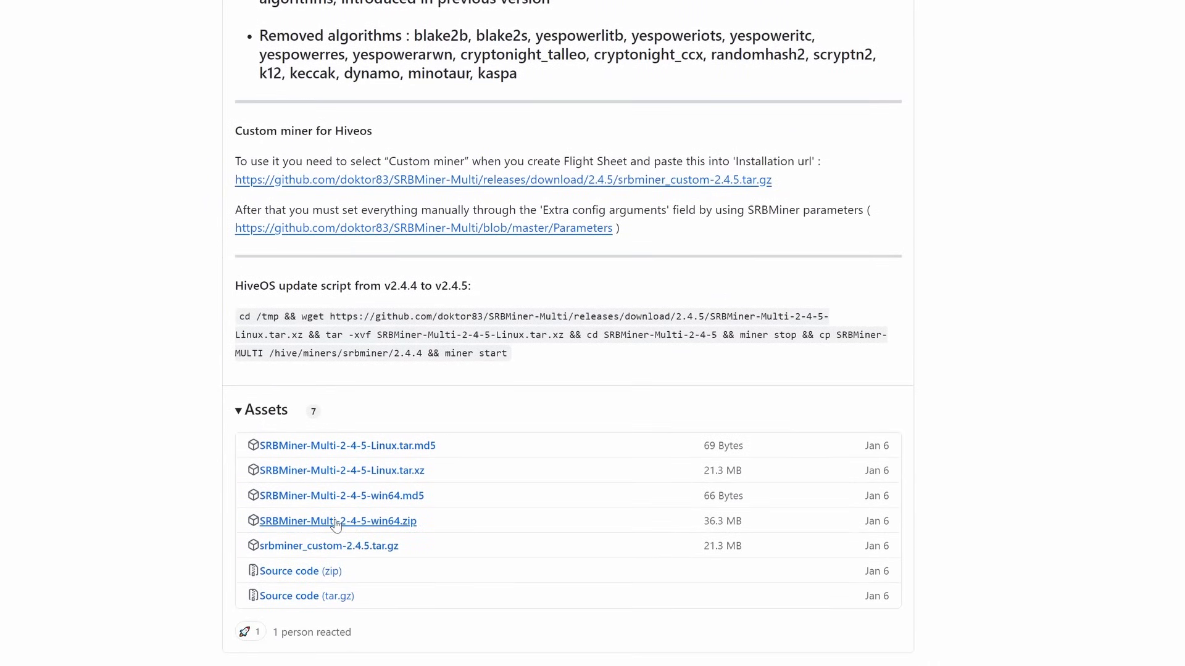
pyautogui.scroll(5, 209, 442)
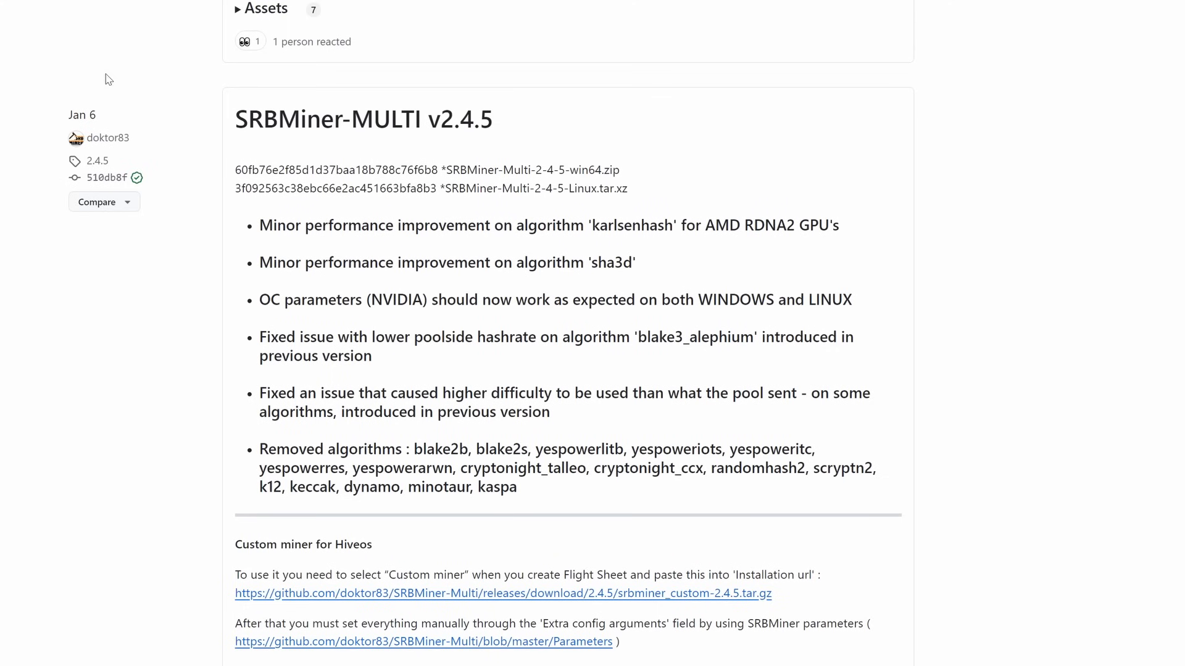
pyautogui.scroll(-1, 490, 331)
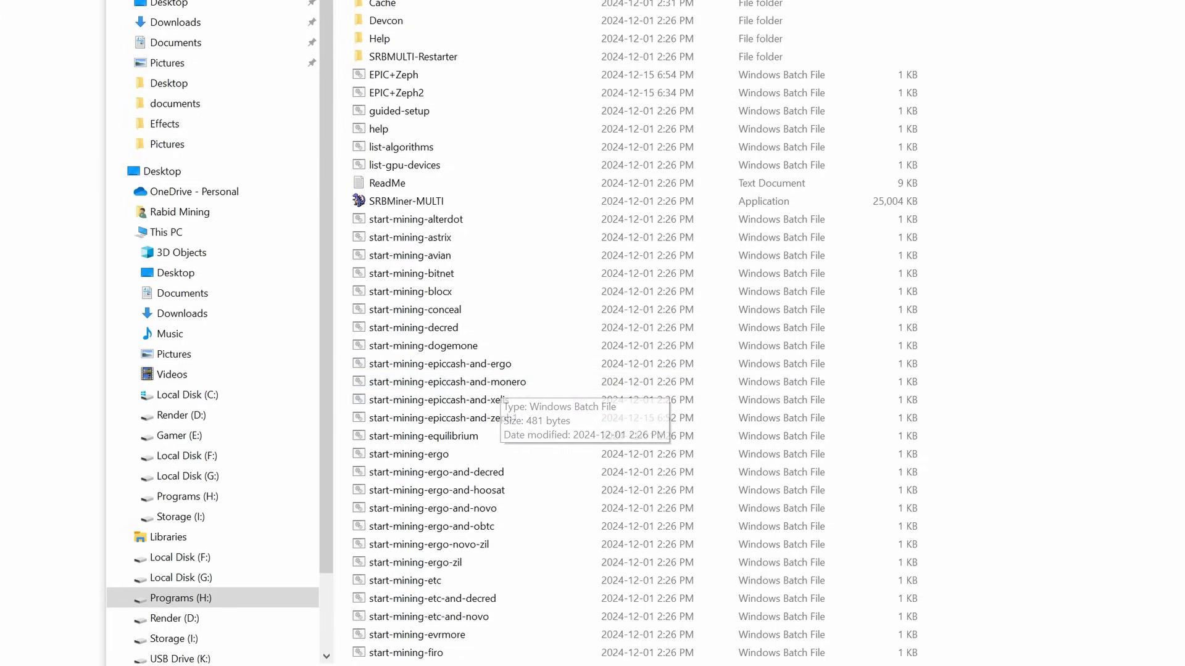
# Copy the epiccash-and-monero batch file into EPICDUAL\SRBMiner-Multi-2-2-8, replacing the existing file
pyautogui.rightClick(441, 383)
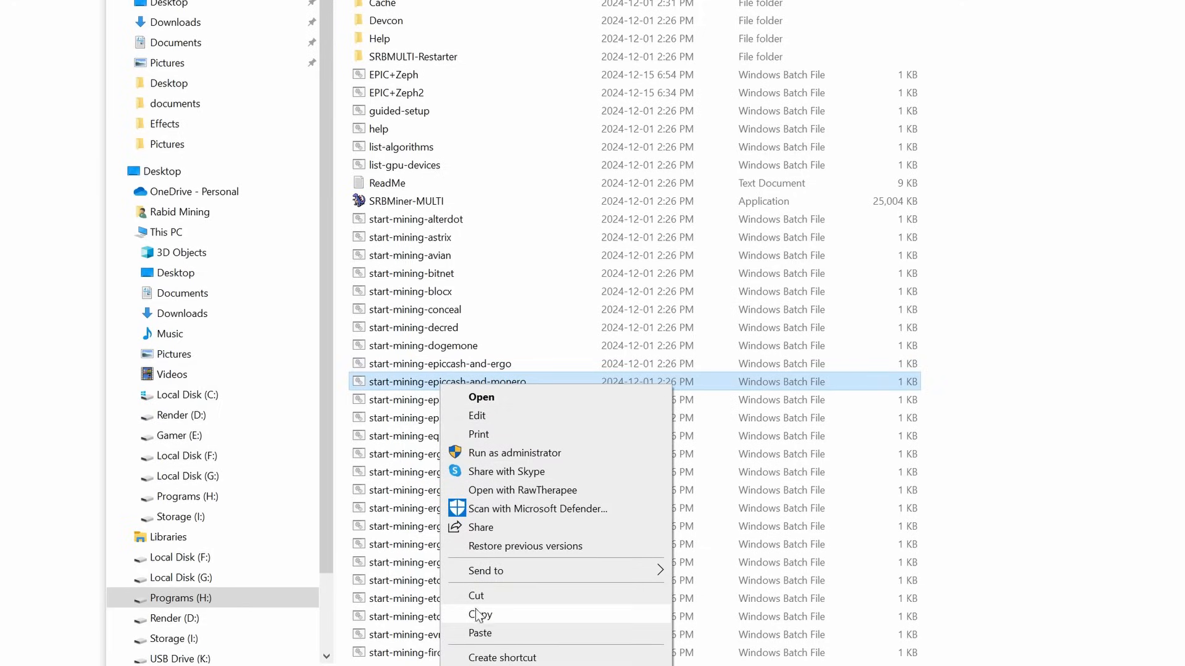
pyautogui.click(480, 614)
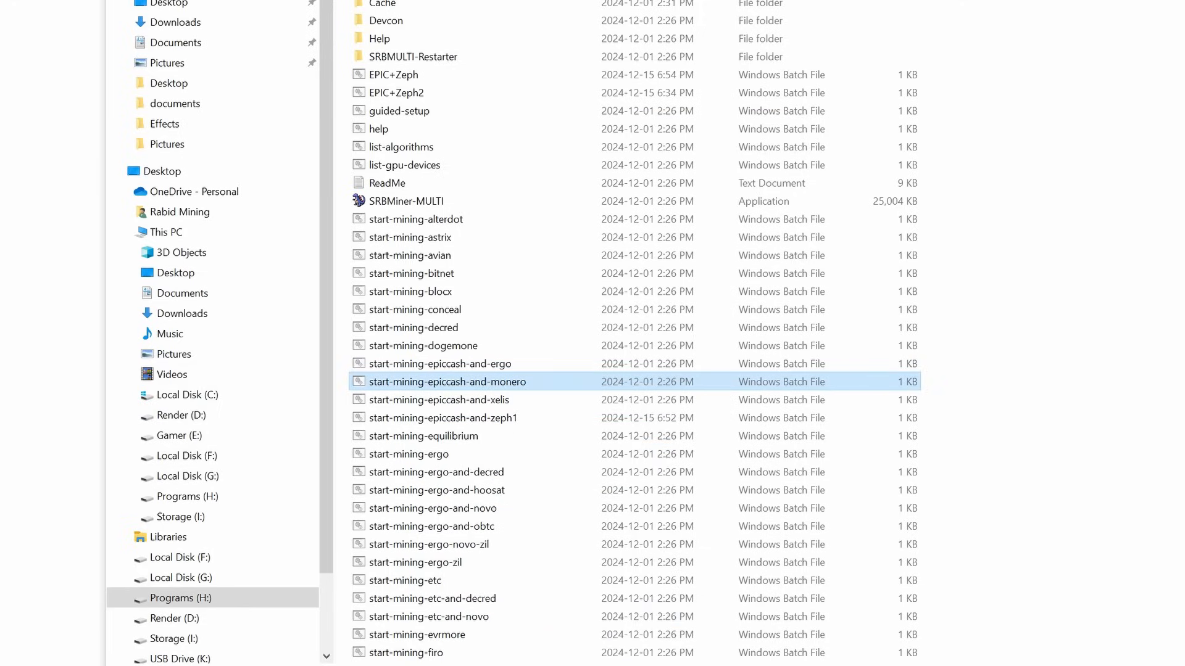
pyautogui.hotkey('alt', 'Up')
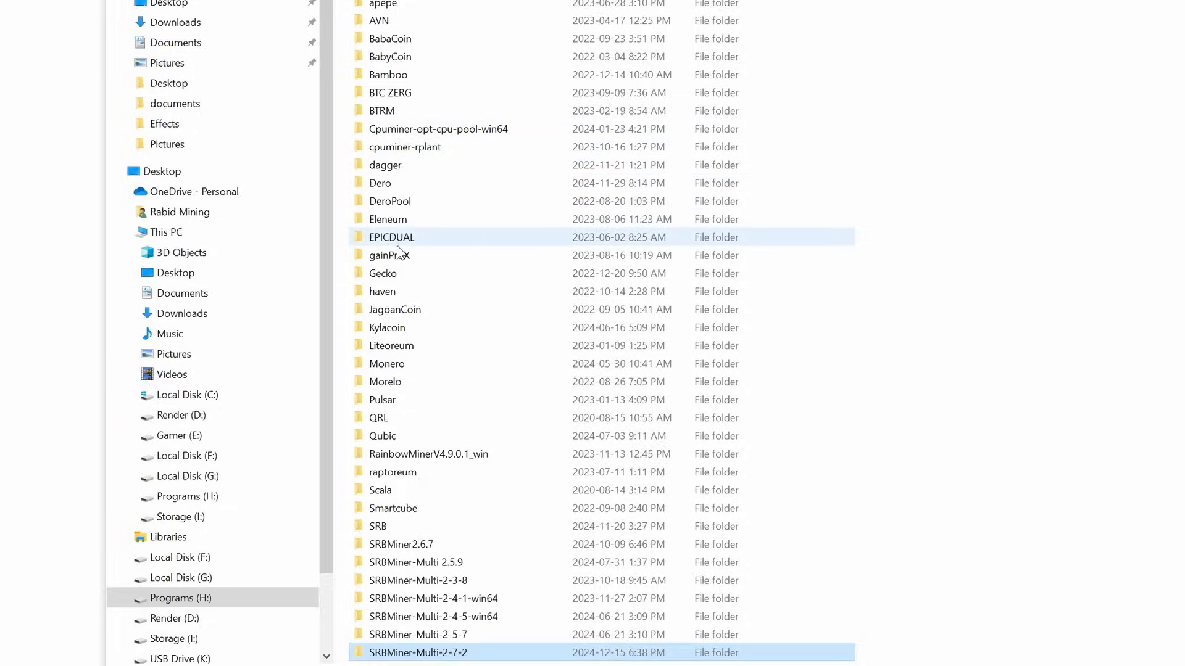
pyautogui.doubleClick(395, 241)
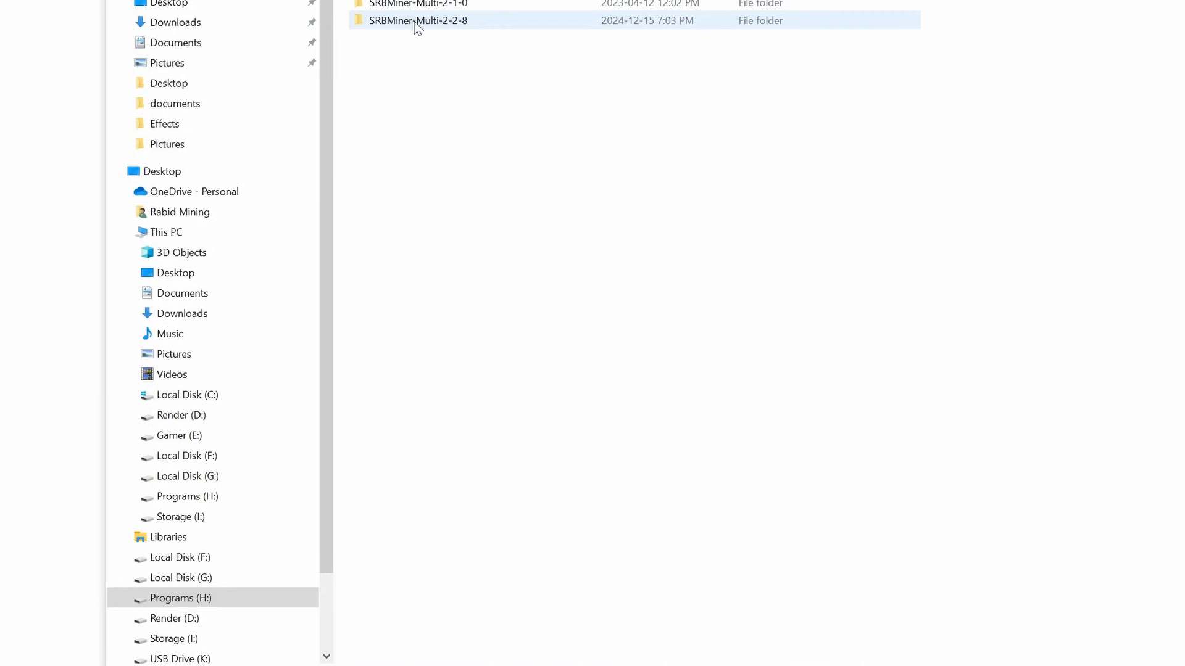
pyautogui.doubleClick(458, 24)
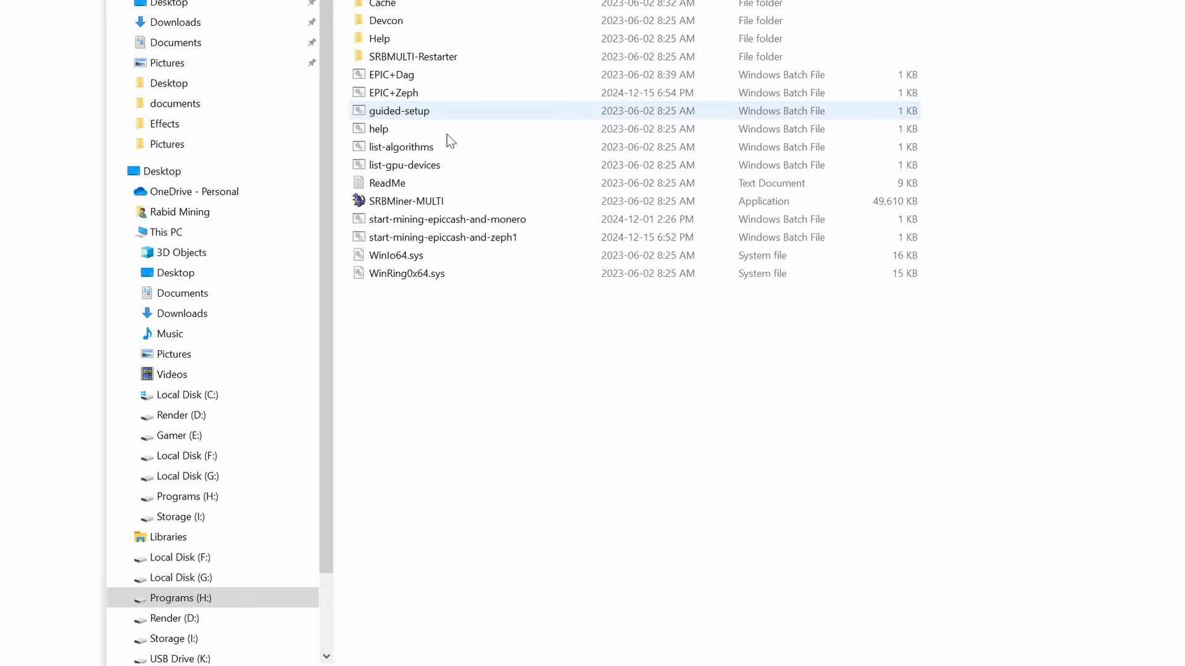
pyautogui.rightClick(478, 353)
pyautogui.click(526, 472)
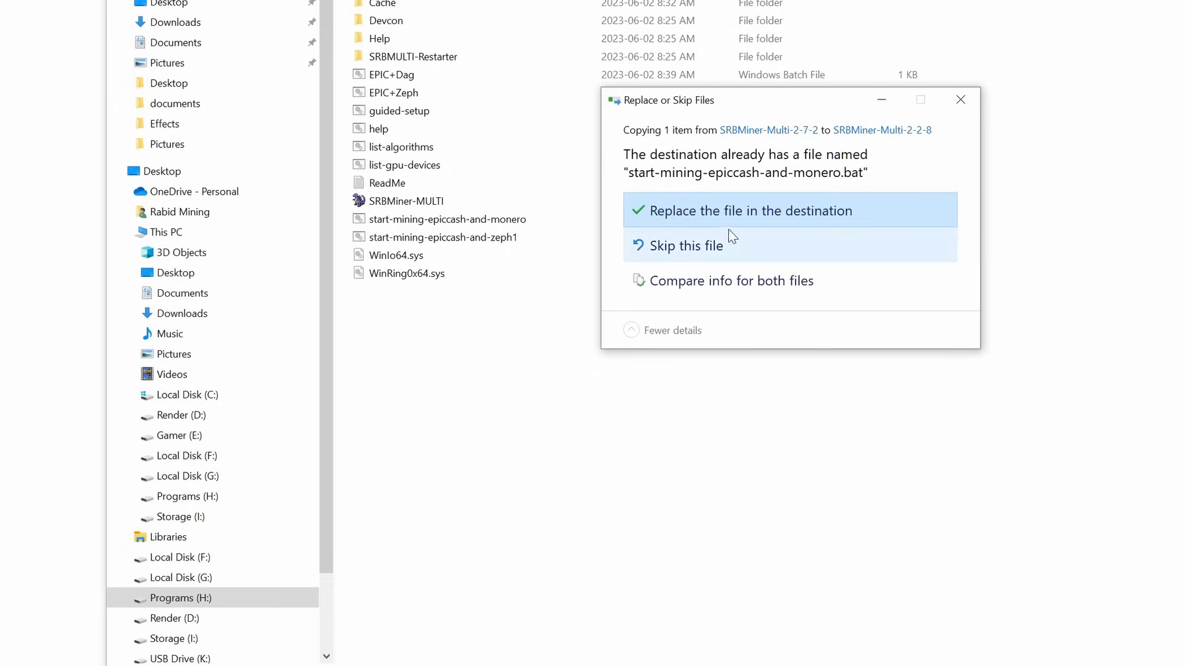
pyautogui.click(729, 214)
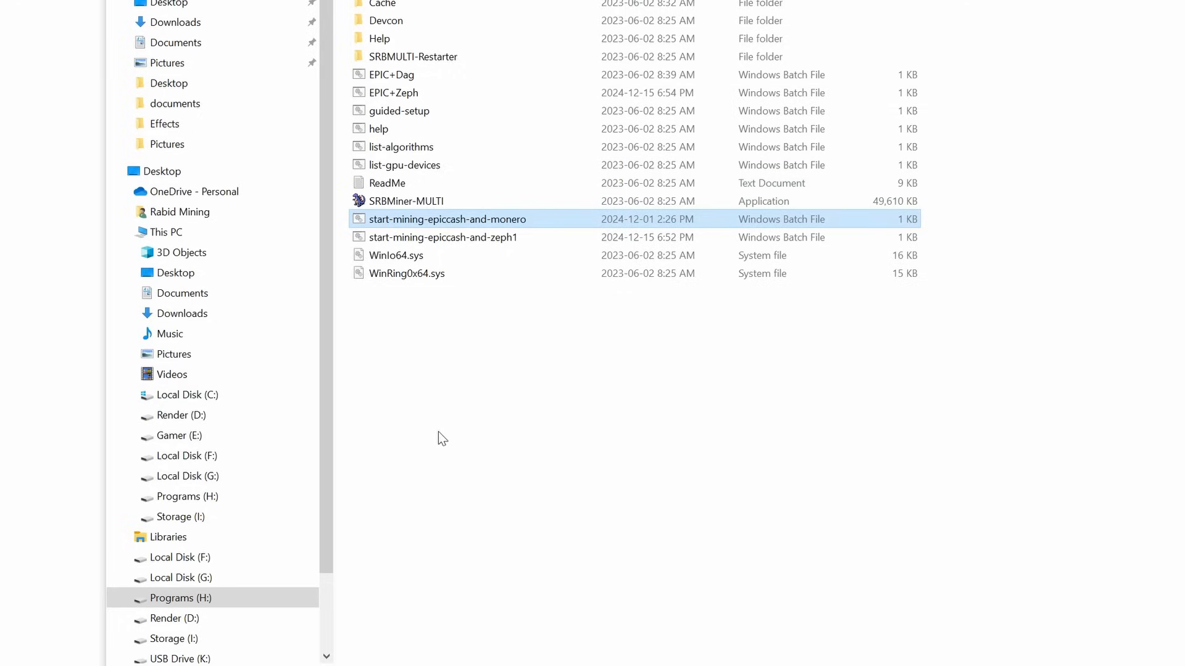
pyautogui.click(401, 221)
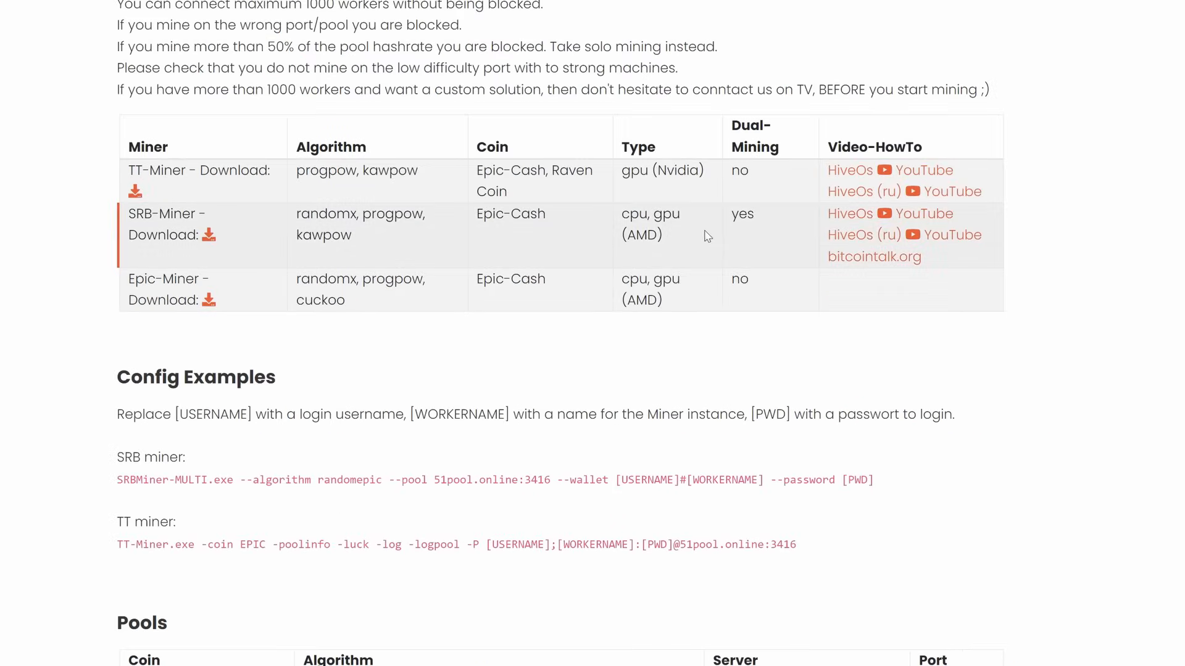
# Scroll up to 51pool's sign-in section, then reselect the epiccash-and-monero batch file
pyautogui.scroll(15, 707, 236)
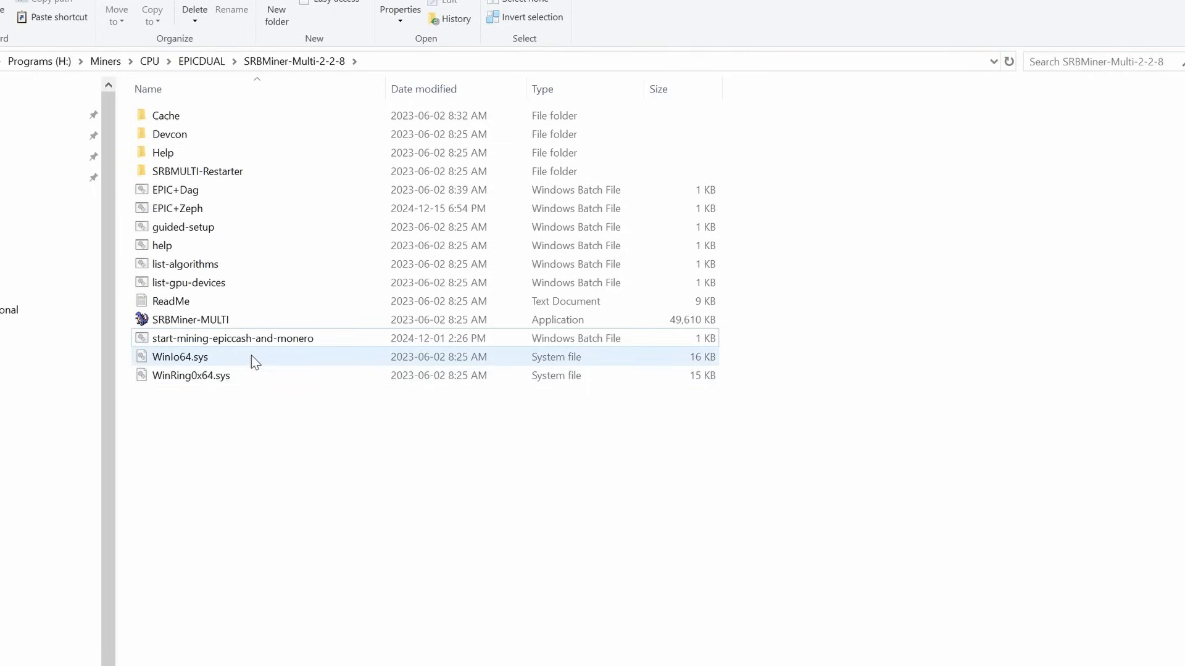
pyautogui.click(256, 344)
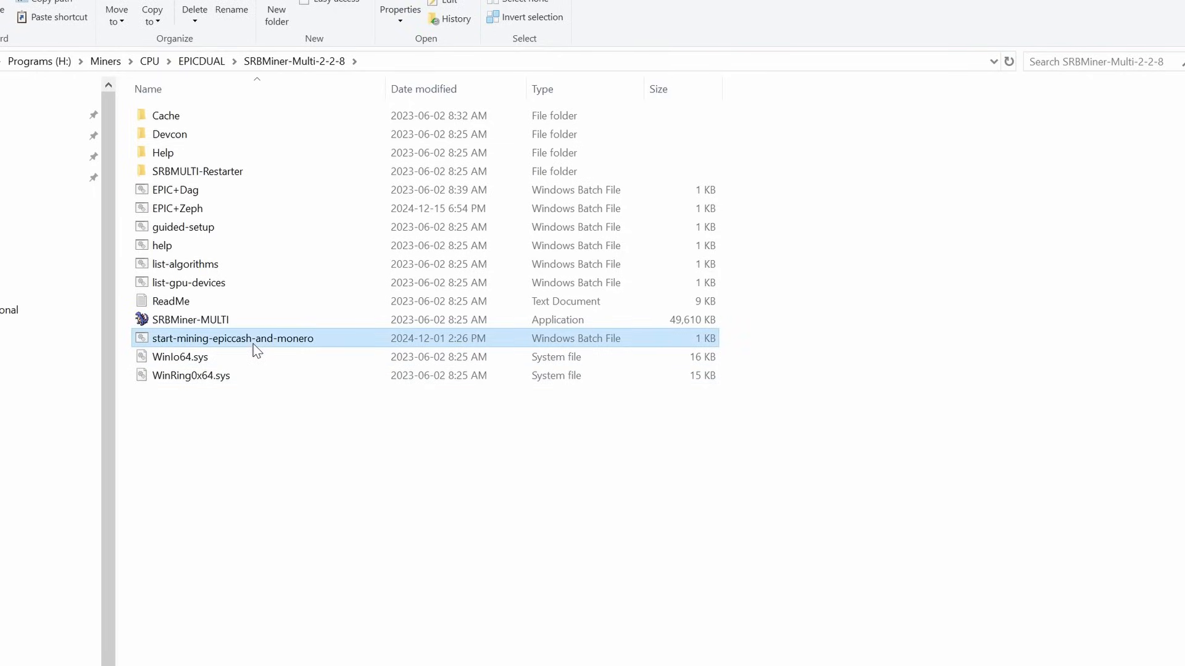
# Rename the batch file to start-mining-epiccash-and-zeph and open it in Notepad
pyautogui.click(298, 339)
pyautogui.click(298, 339)
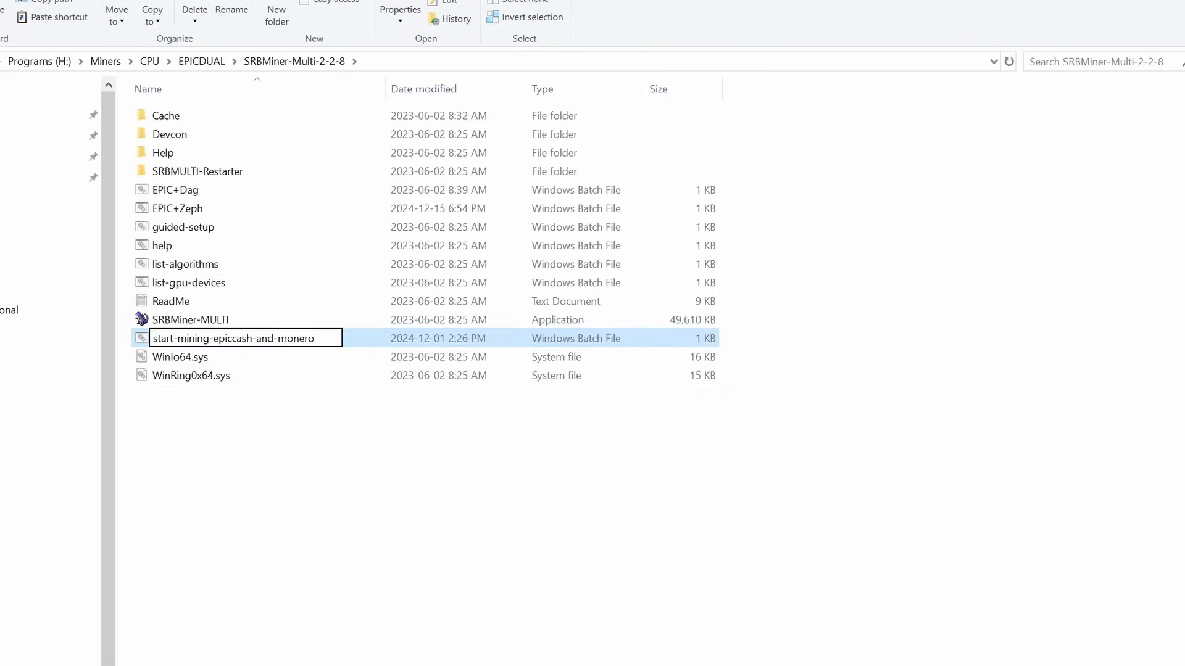
pyautogui.press('Delete')
pyautogui.press('Delete')
pyautogui.press('Delete')
pyautogui.press('BackSpace')
pyautogui.press('BackSpace')
pyautogui.press('BackSpace')
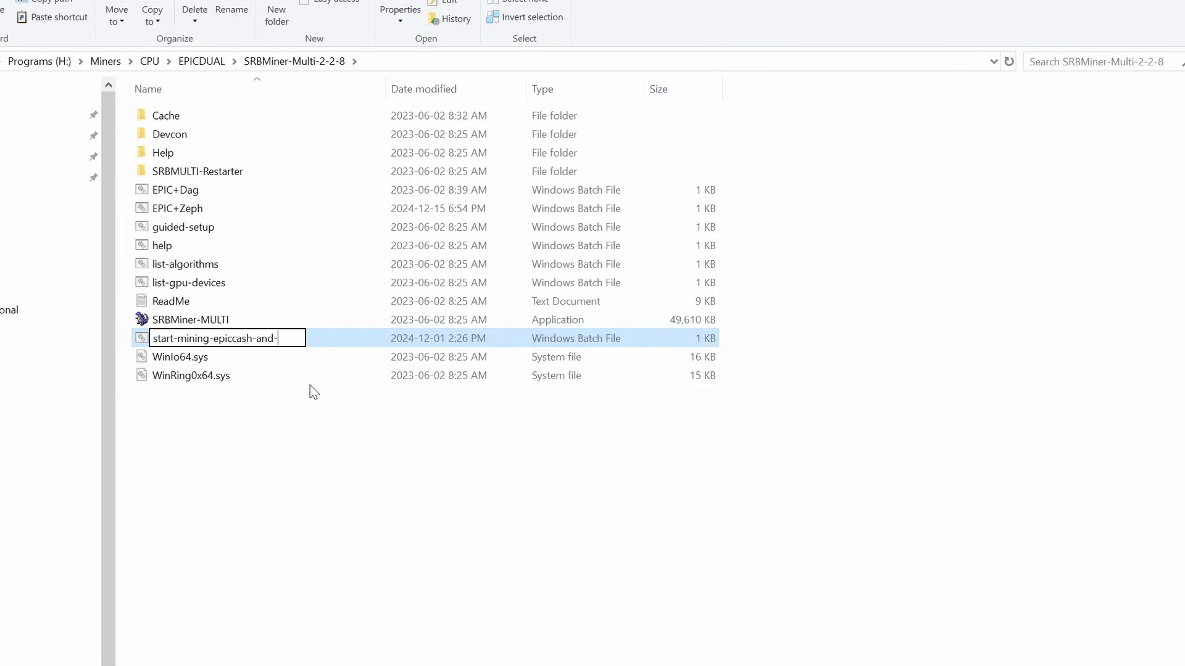
pyautogui.write('zeph')
pyautogui.press('Return')
pyautogui.rightClick(254, 343)
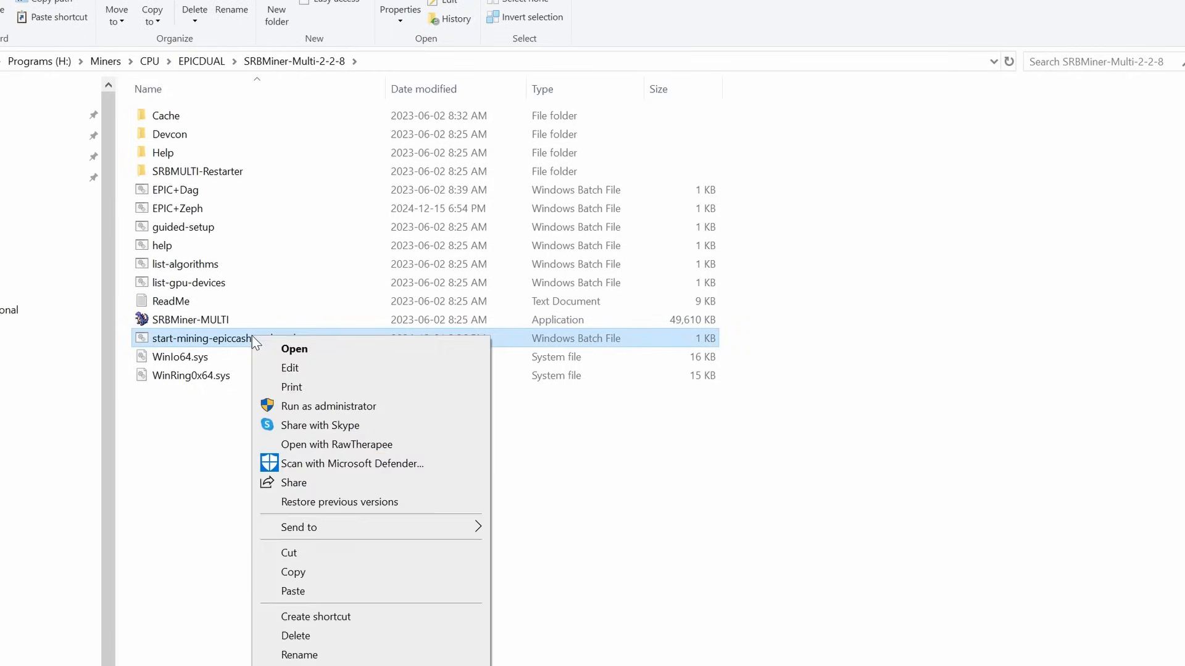
pyautogui.click(301, 368)
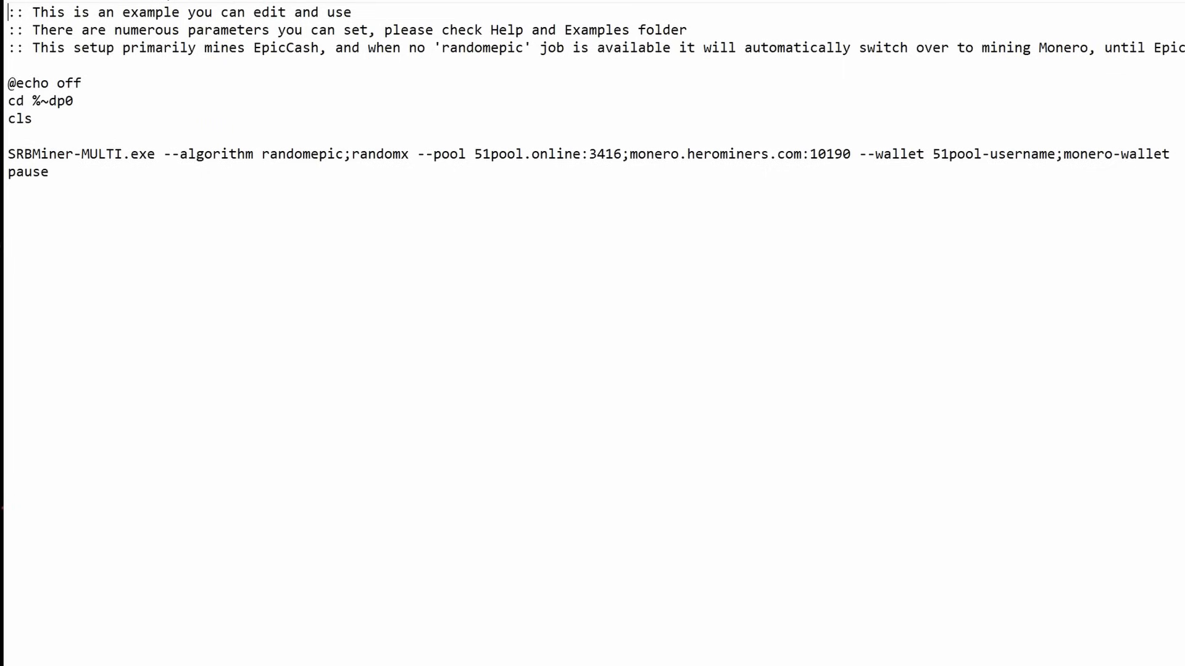
# Delete the monero.herominers.com:10190 pool address from the batch file
pyautogui.click(850, 154)
pyautogui.press('BackSpace')
pyautogui.press('BackSpace')
pyautogui.press('BackSpace')
pyautogui.press('BackSpace')
pyautogui.press('BackSpace')
pyautogui.press('BackSpace')
pyautogui.press('BackSpace')
pyautogui.press('BackSpace')
pyautogui.press('BackSpace')
pyautogui.press('BackSpace')
pyautogui.press('BackSpace')
pyautogui.press('BackSpace')
pyautogui.press('BackSpace')
pyautogui.press('BackSpace')
pyautogui.press('BackSpace')
pyautogui.press('BackSpace')
pyautogui.press('BackSpace')
pyautogui.press('BackSpace')
pyautogui.press('BackSpace')
pyautogui.press('BackSpace')
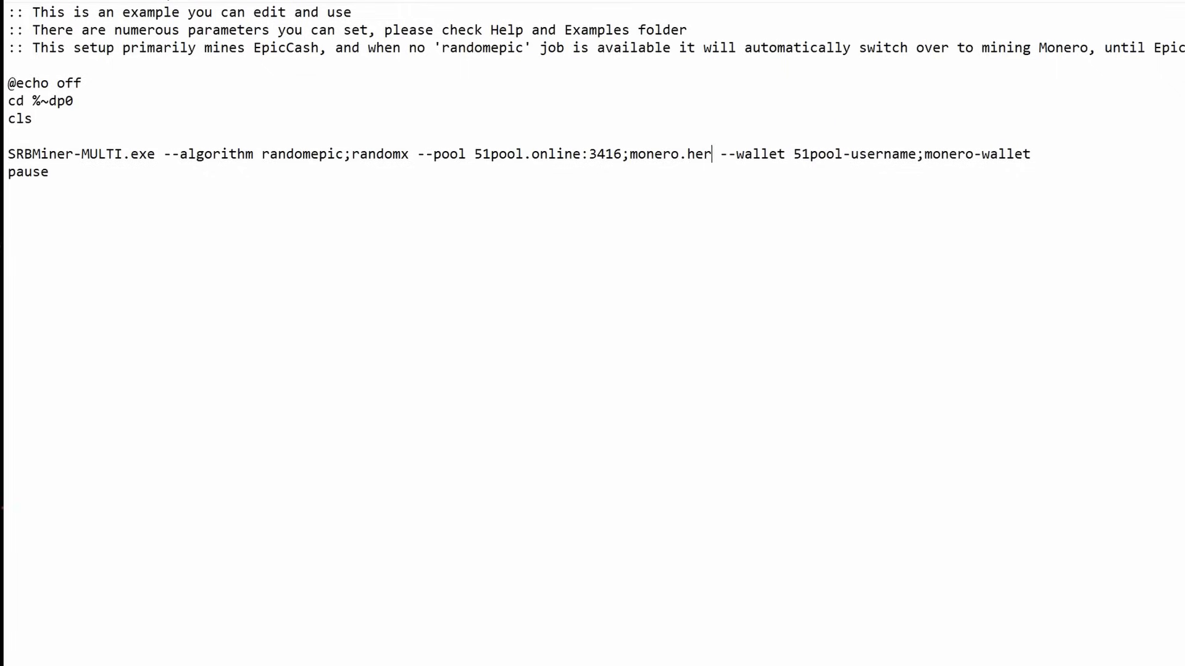
pyautogui.press('BackSpace')
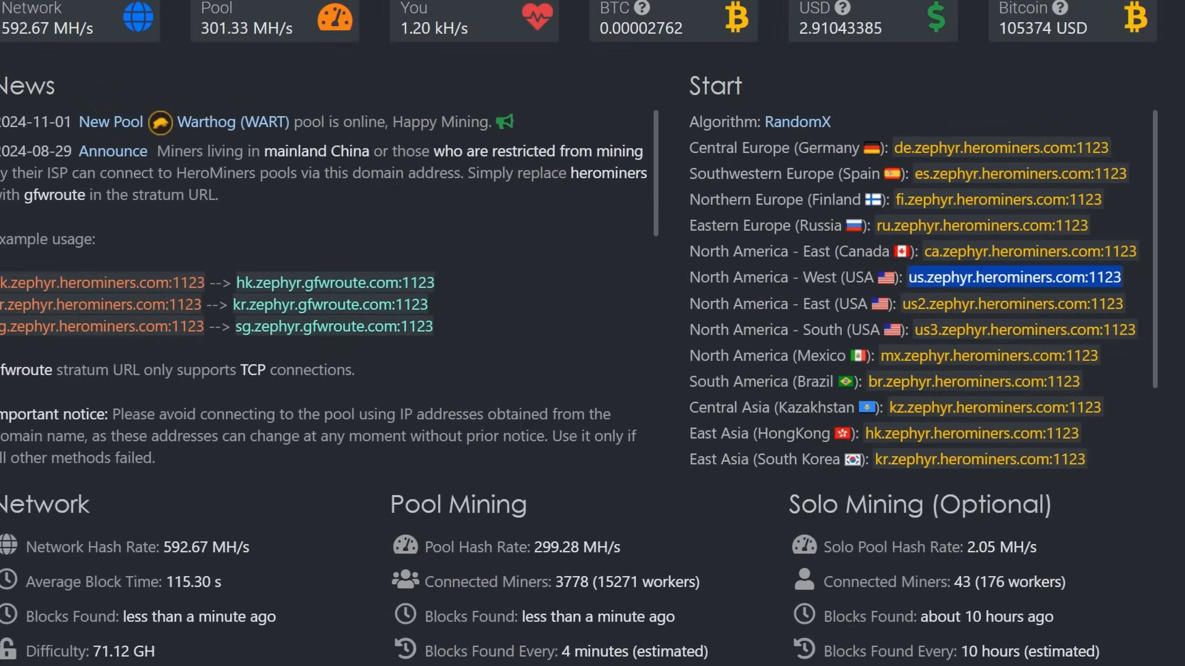
# Copy us.zephyr.herominers.com:1123 and paste it after 51pool.online:3416; as the second pool
pyautogui.rightClick(974, 279)
pyautogui.click(1015, 299)
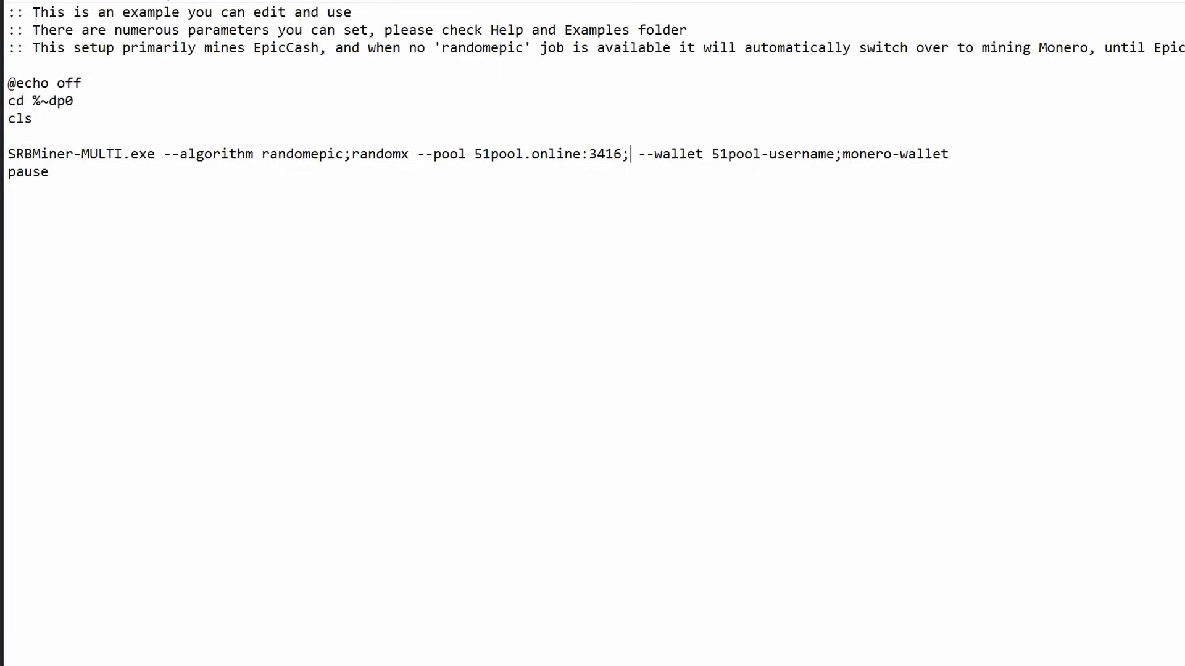
pyautogui.hotkey('ctrl', 'v')
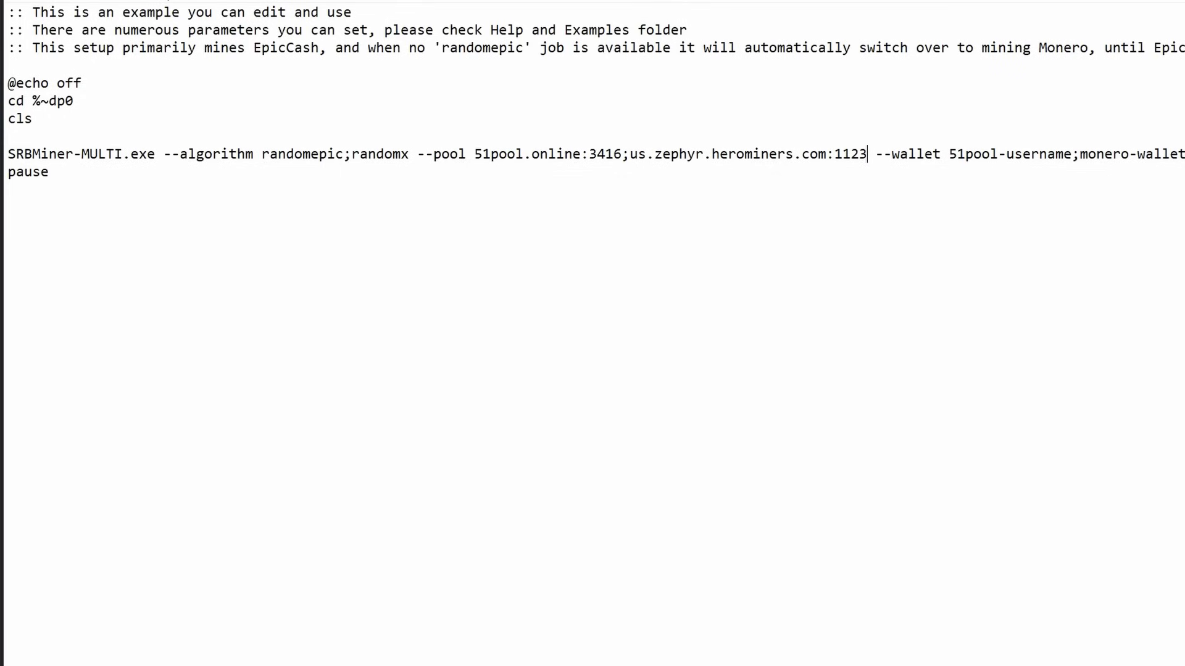
# Replace the 51pool-username placeholder in --wallet with the pool username
pyautogui.click(1071, 154)
pyautogui.press('BackSpace')
pyautogui.press('BackSpace')
pyautogui.press('BackSpace')
pyautogui.press('BackSpace')
pyautogui.press('BackSpace')
pyautogui.press('BackSpace')
pyautogui.press('BackSpace')
pyautogui.press('BackSpace')
pyautogui.press('BackSpace')
pyautogui.press('BackSpace')
pyautogui.press('BackSpace')
pyautogui.press('BackSpace')
pyautogui.press('BackSpace')
pyautogui.press('BackSpace')
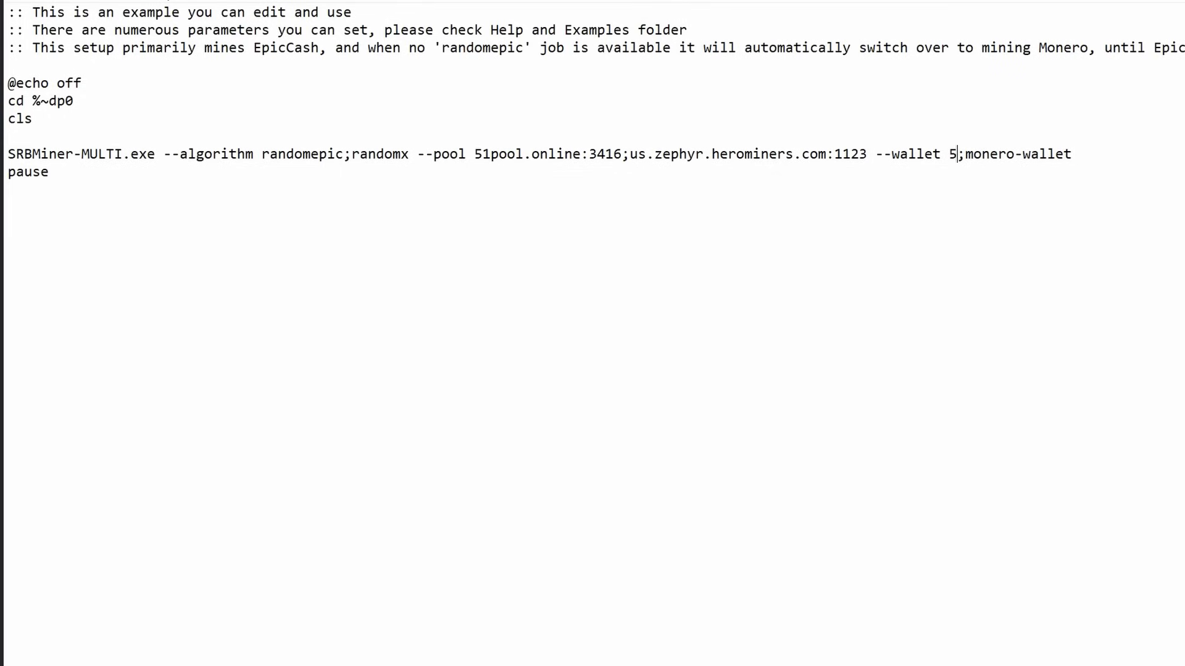
pyautogui.press('BackSpace')
pyautogui.write('test')
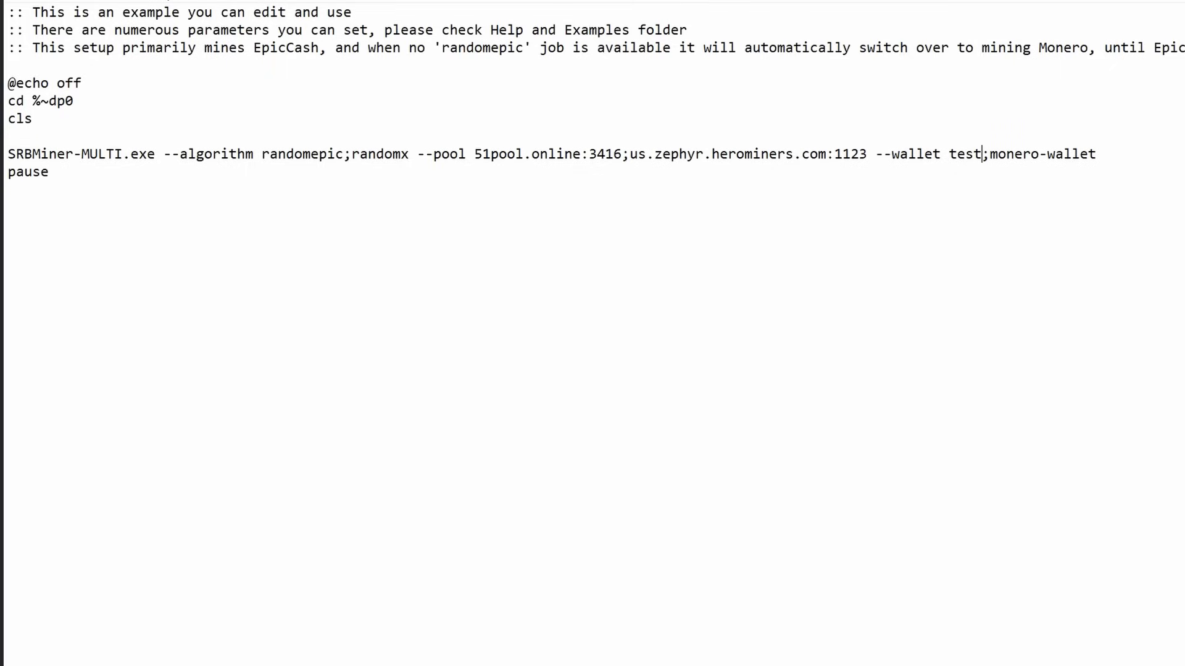
pyautogui.write('video')
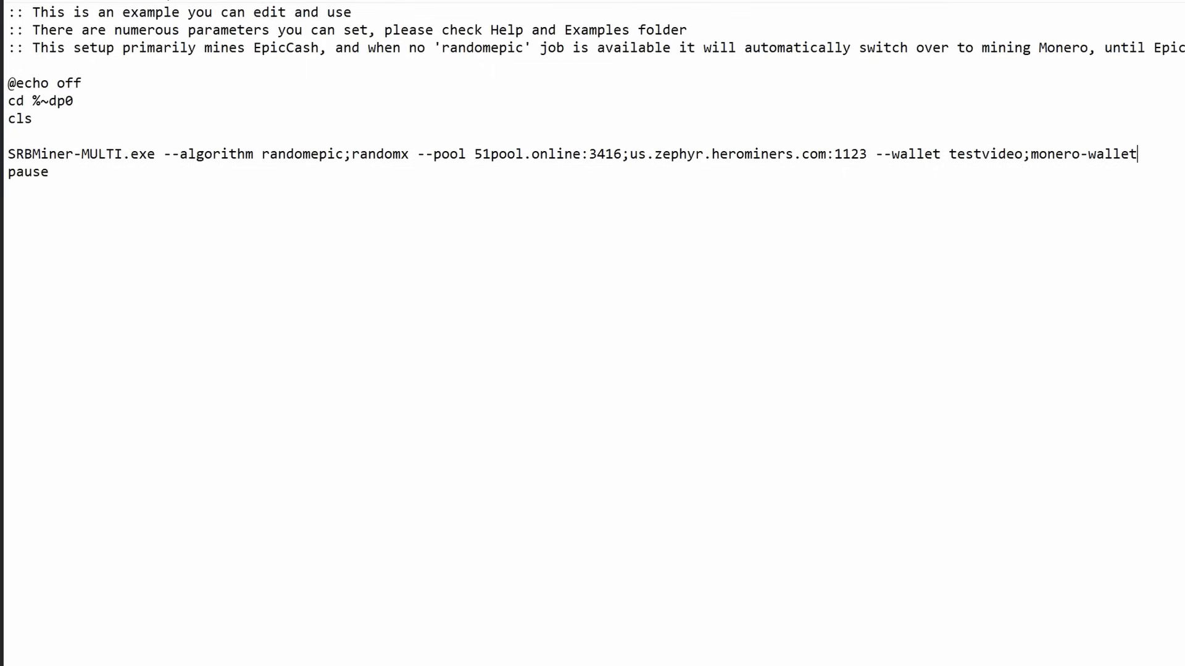
# Replace monero-wallet with the pasted Zephyr wallet address followed by a dot for the worker name
pyautogui.press('BackSpace')
pyautogui.press('BackSpace')
pyautogui.press('BackSpace')
pyautogui.press('BackSpace')
pyautogui.press('BackSpace')
pyautogui.press('BackSpace')
pyautogui.press('BackSpace')
pyautogui.press('BackSpace')
pyautogui.press('BackSpace')
pyautogui.press('BackSpace')
pyautogui.press('BackSpace')
pyautogui.press('BackSpace')
pyautogui.press('BackSpace')
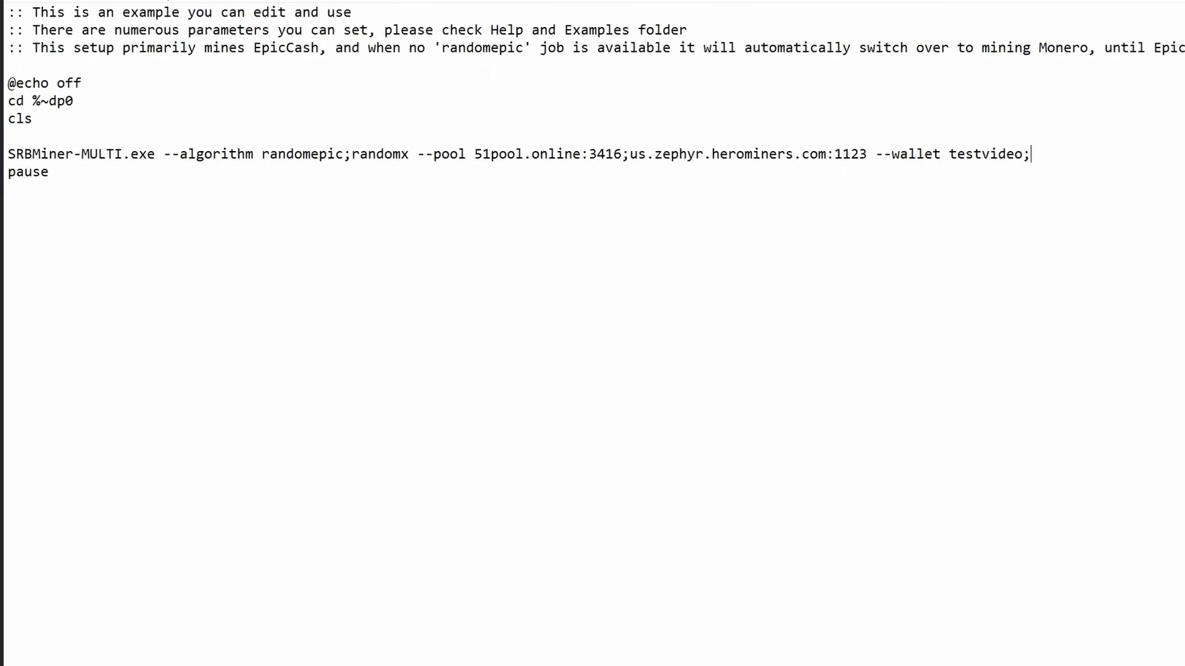
pyautogui.hotkey('ctrl', 'v')
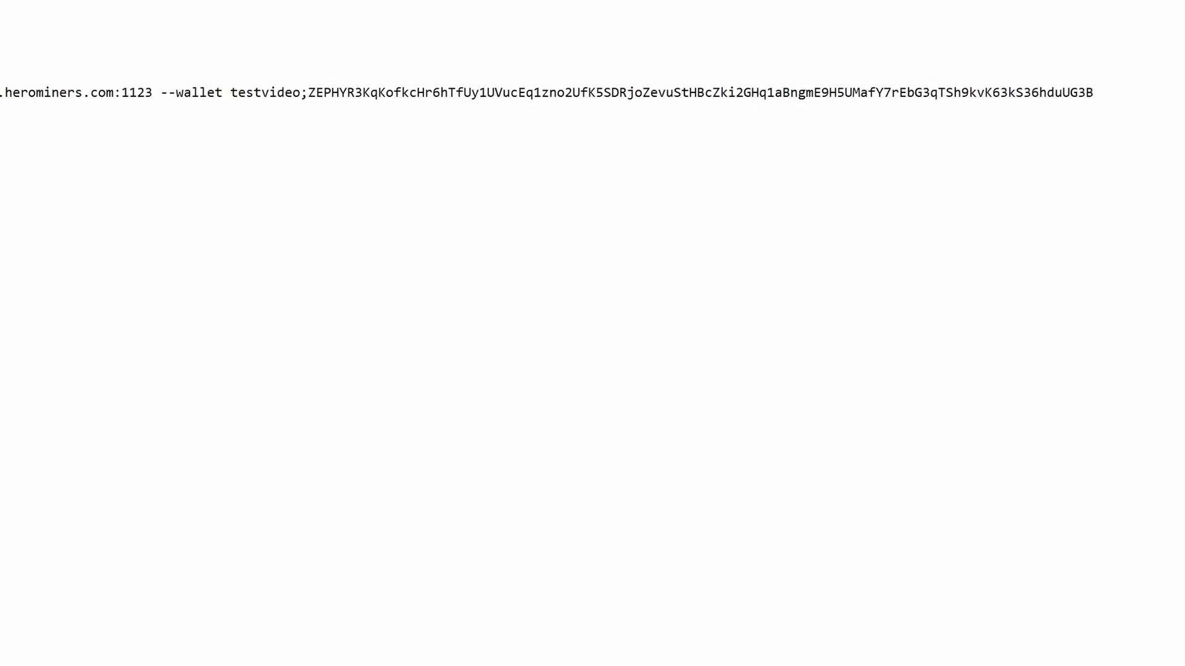
pyautogui.write('.RabidWS')
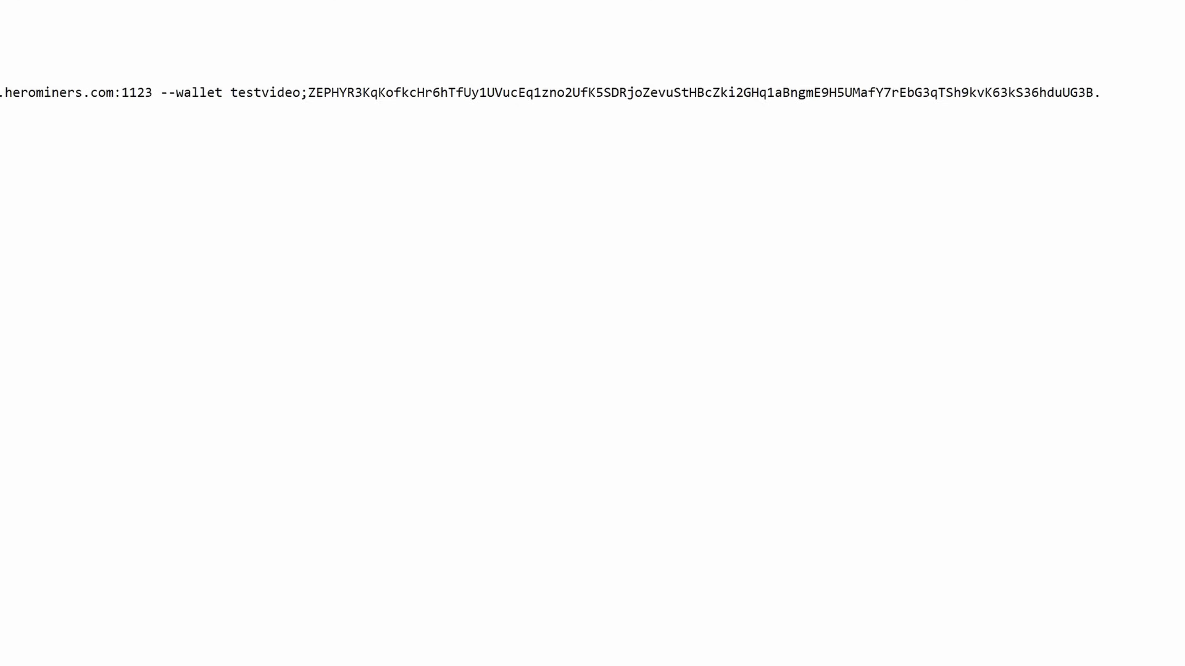
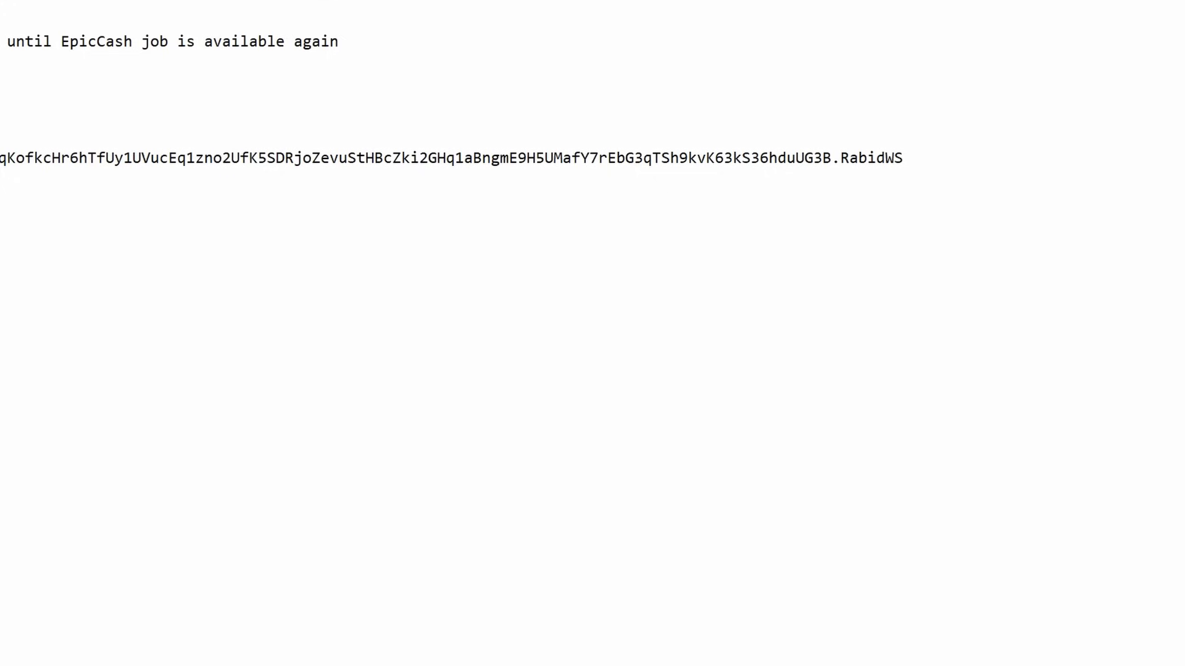
# Paste the --password option at the line's end and add worker name '#RabidWS' after the first wallet
pyautogui.hotkey('ctrl', 'v')
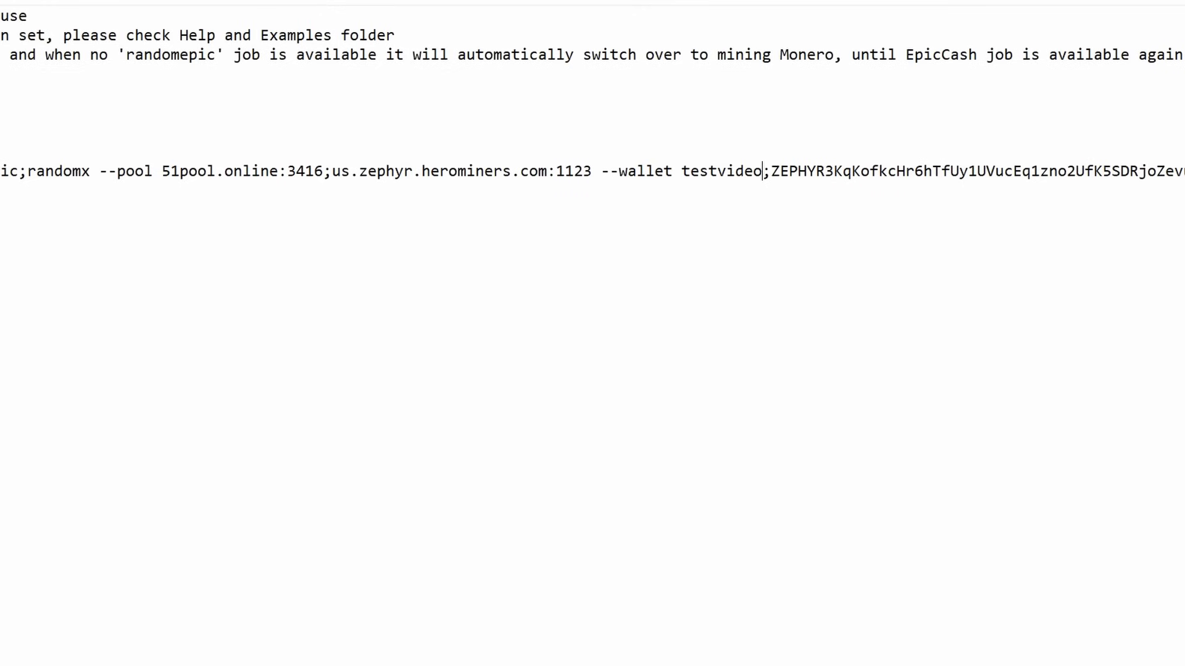
pyautogui.write('#')
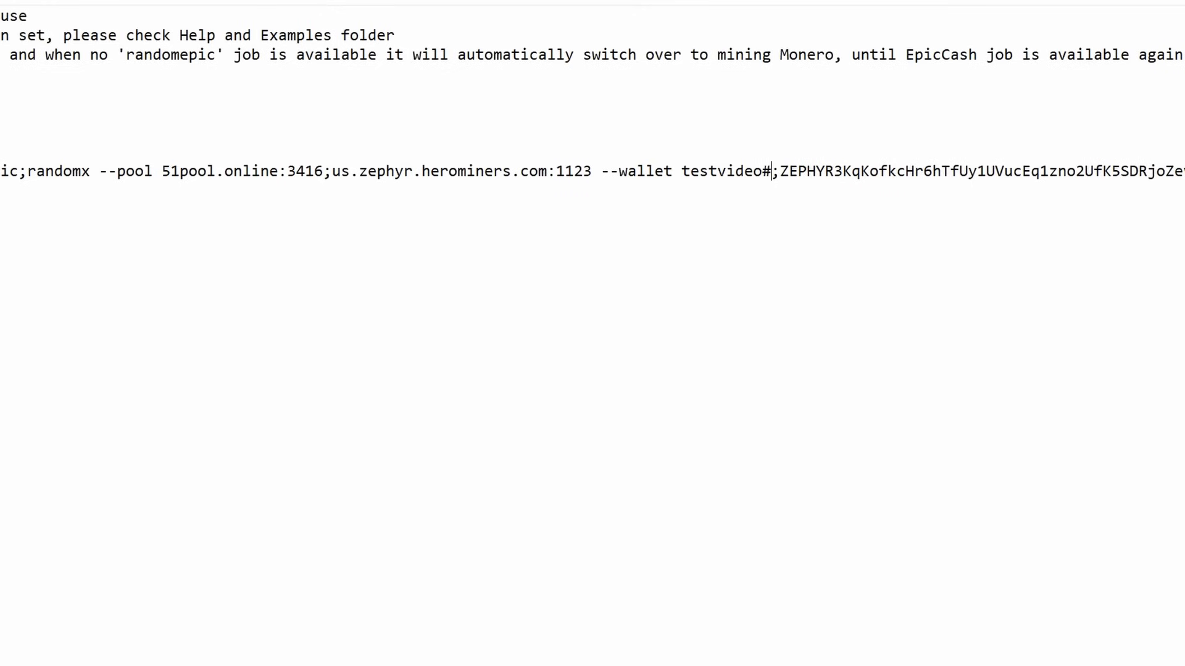
pyautogui.write('RabidW')
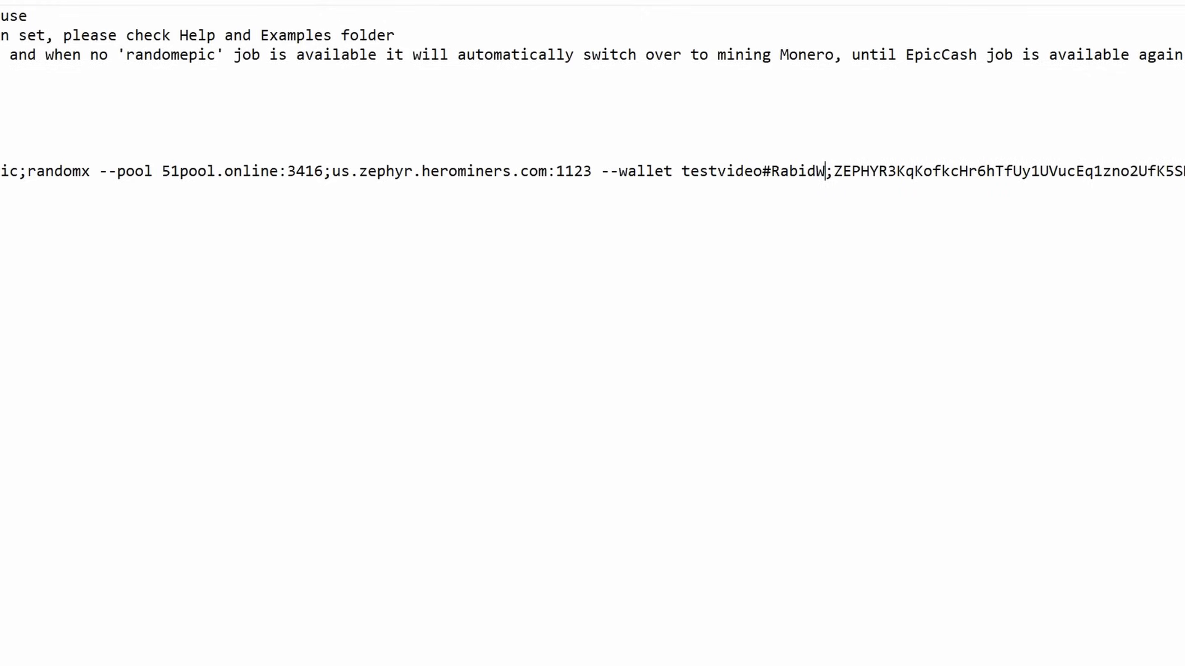
pyautogui.write('S')
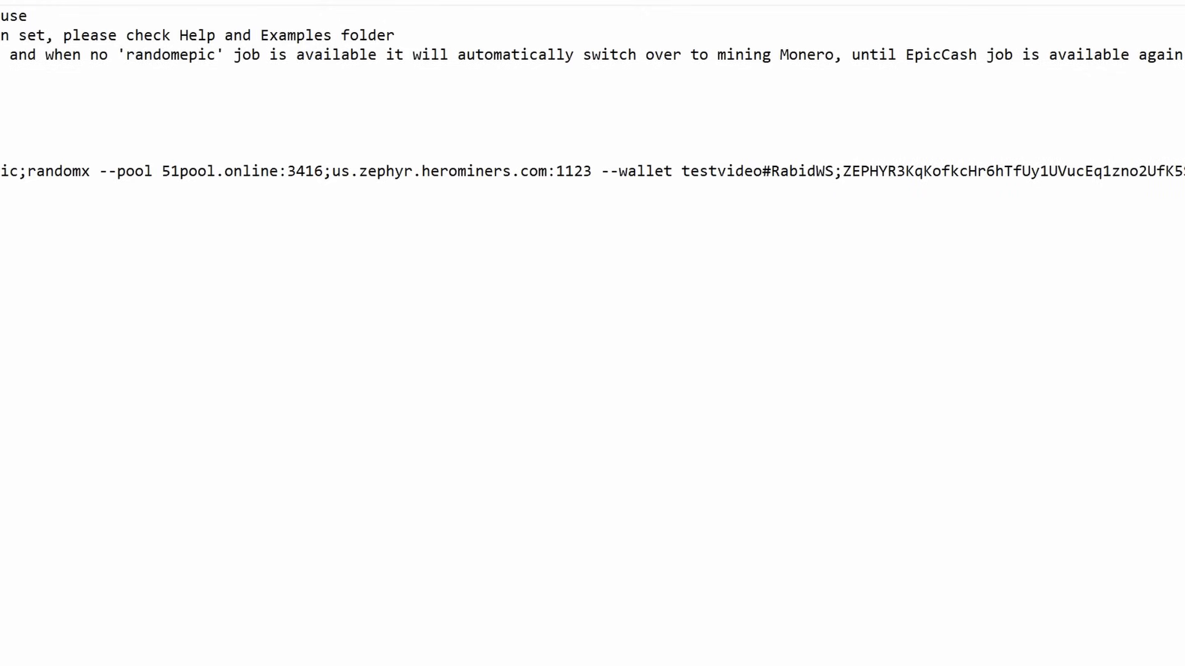
pyautogui.moveTo(681, 171); pyautogui.dragTo(762, 170)
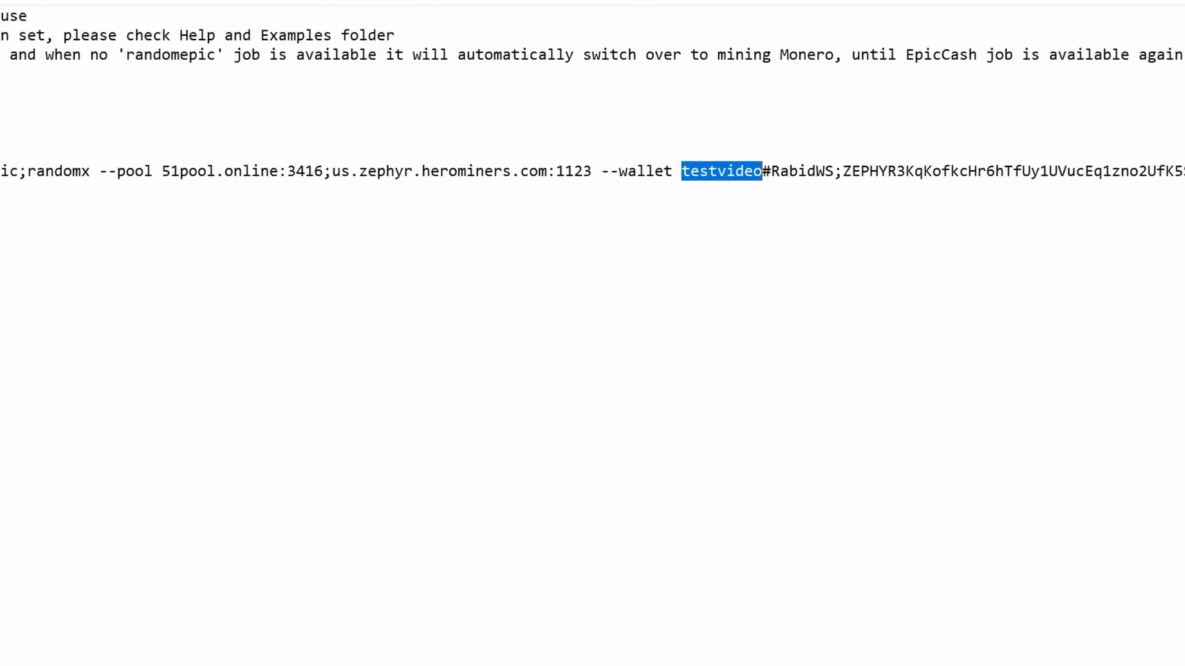
pyautogui.click(763, 172)
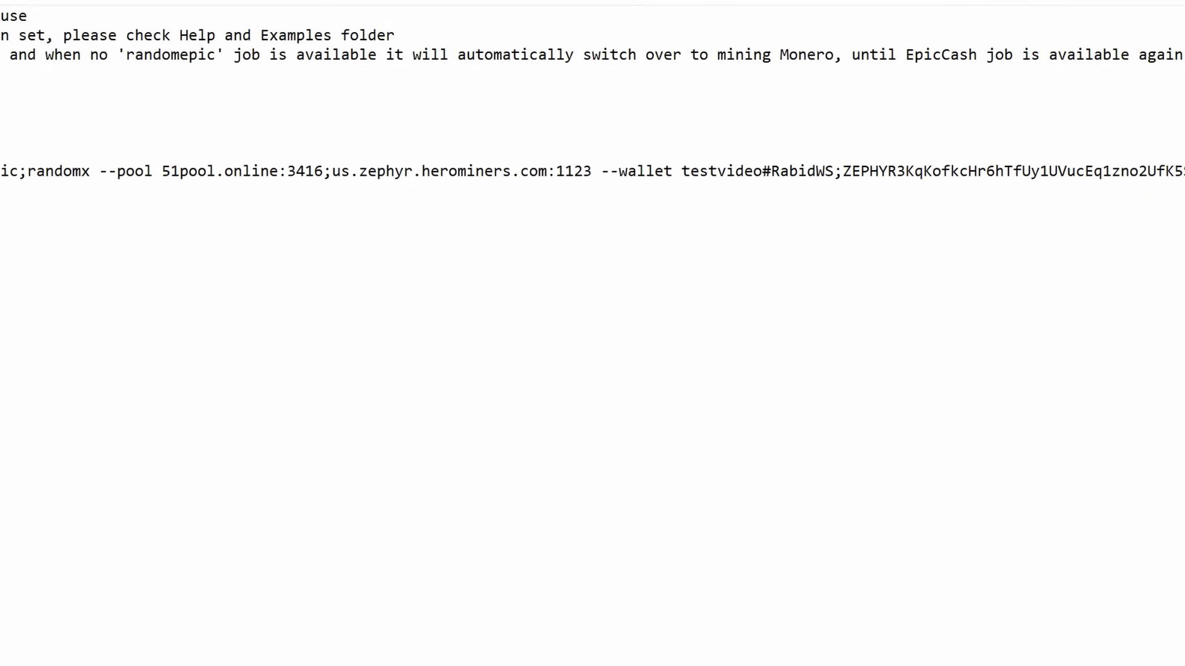
pyautogui.moveTo(771, 172); pyautogui.dragTo(833, 171)
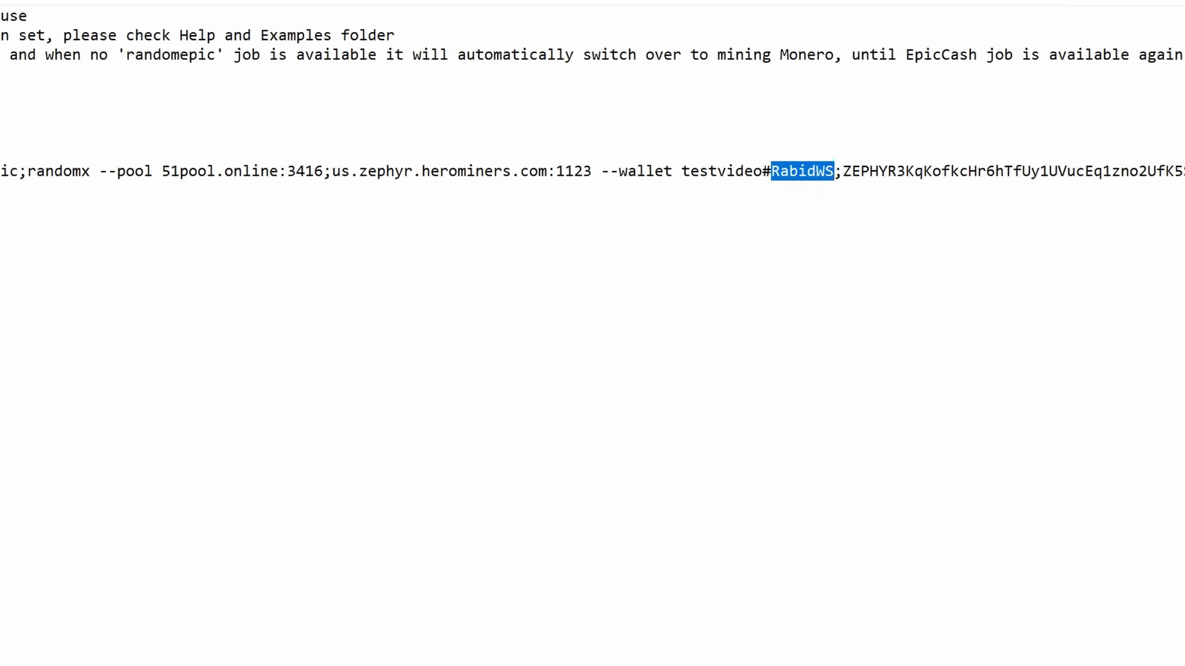
pyautogui.click(833, 171)
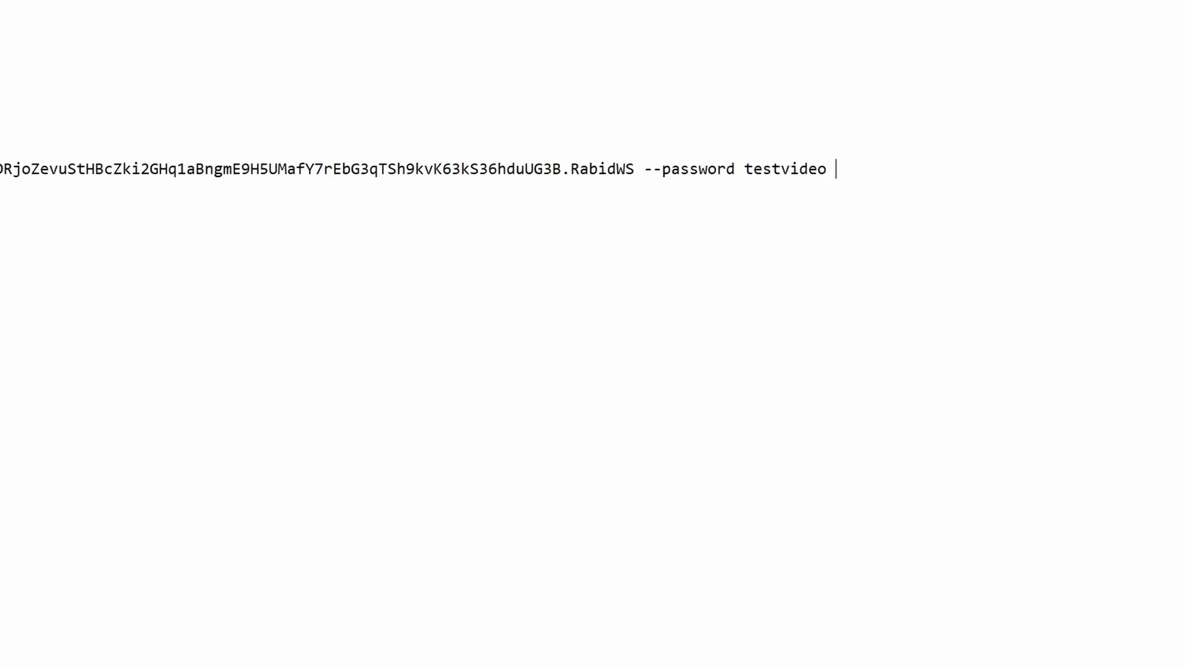
# Append '--cpu-threads 30' after the password option to use 30 CPU threads
pyautogui.write('--cpu-threads 30')
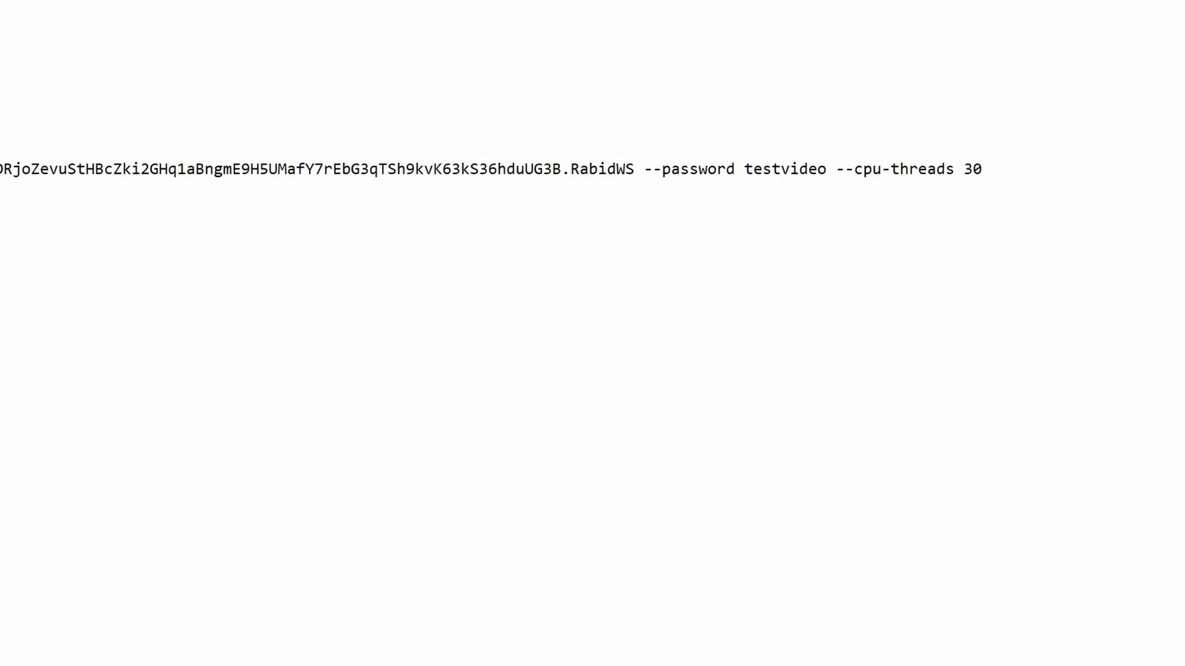
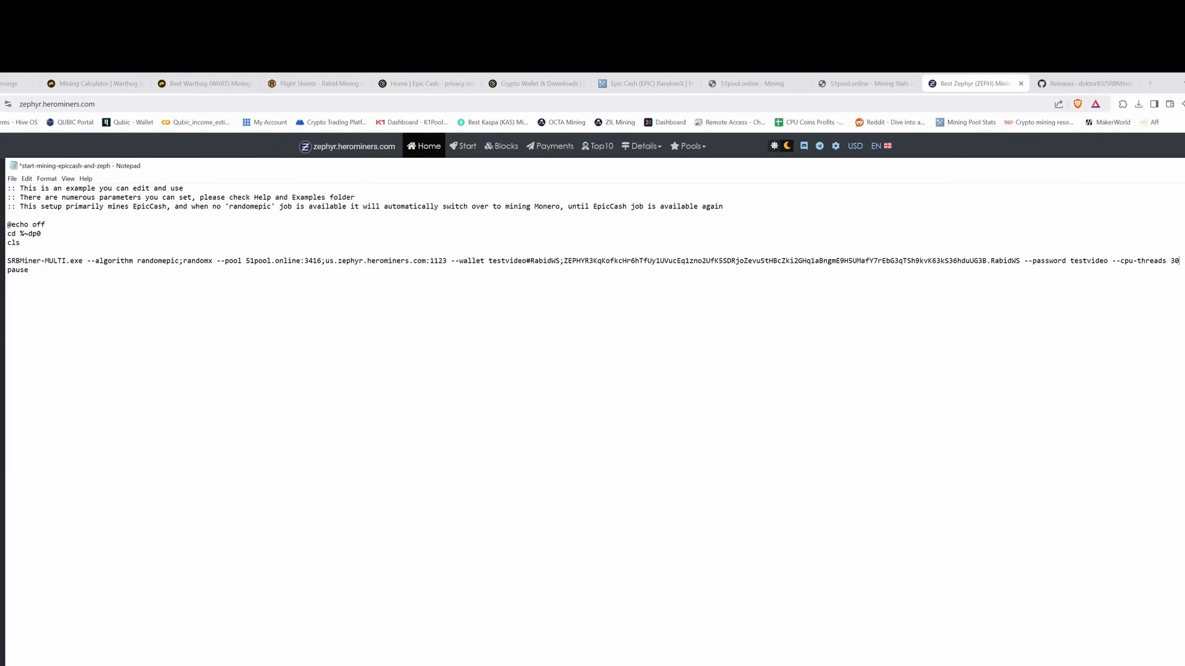
# Save the start-mining-epiccash-and-zeph batch file and close Notepad
pyautogui.click(12, 179)
pyautogui.click(26, 222)
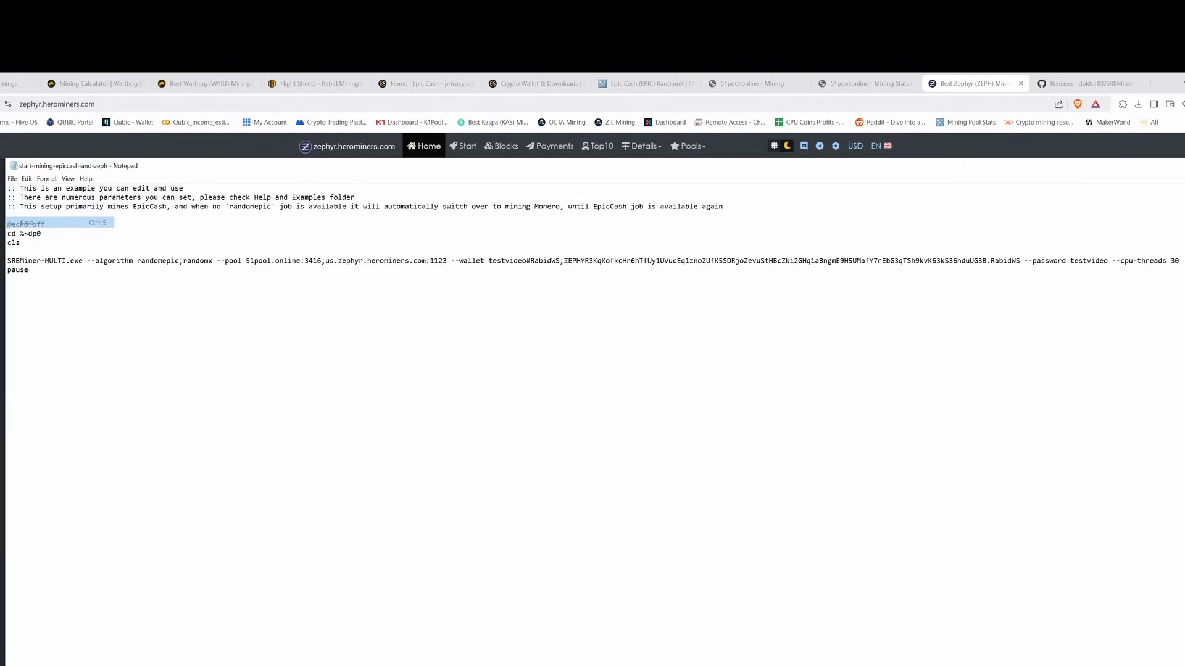
pyautogui.click(12, 179)
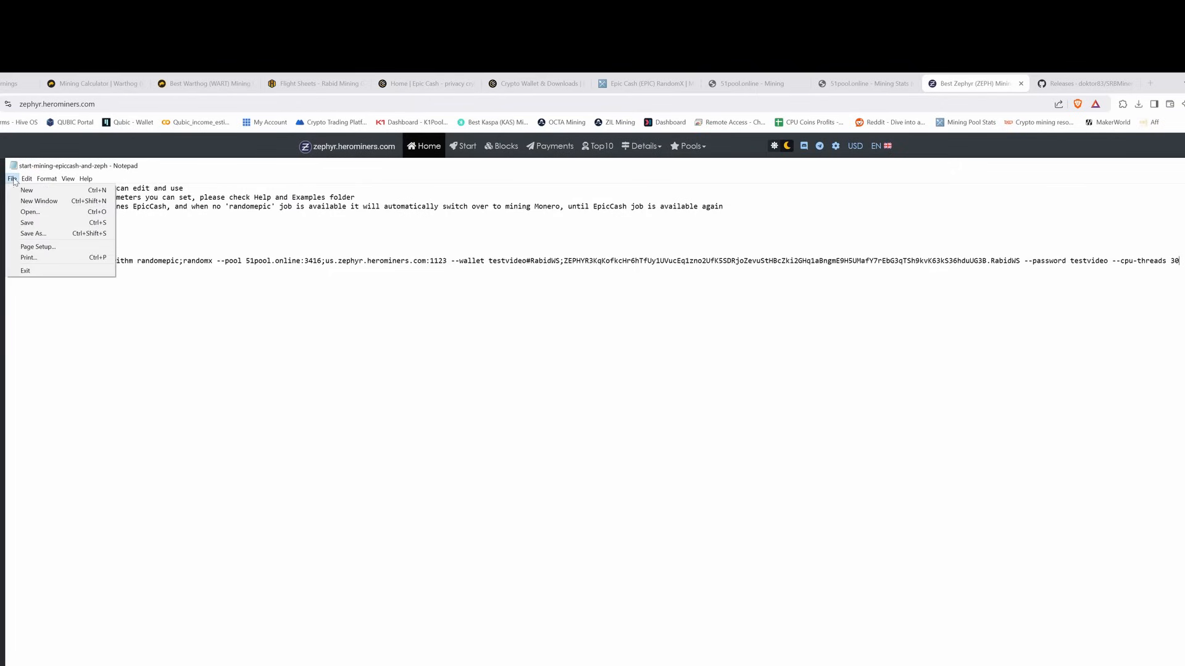
pyautogui.click(26, 222)
pyautogui.moveTo(1087, 161); pyautogui.dragTo(960, 194)
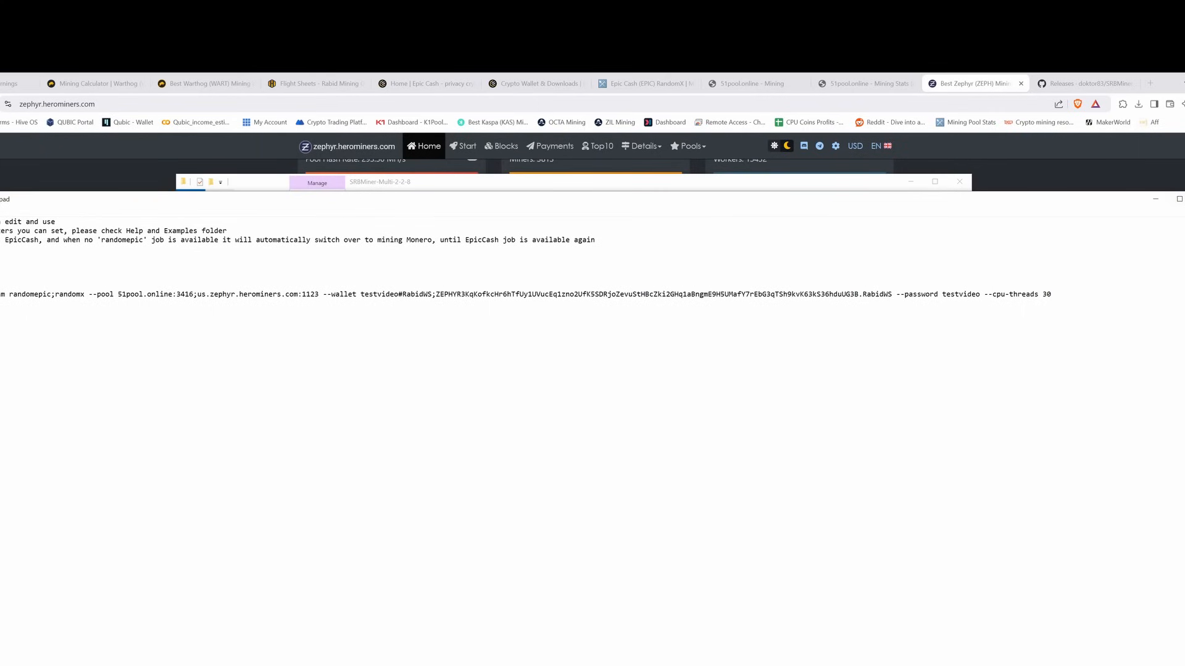
pyautogui.click(1184, 199)
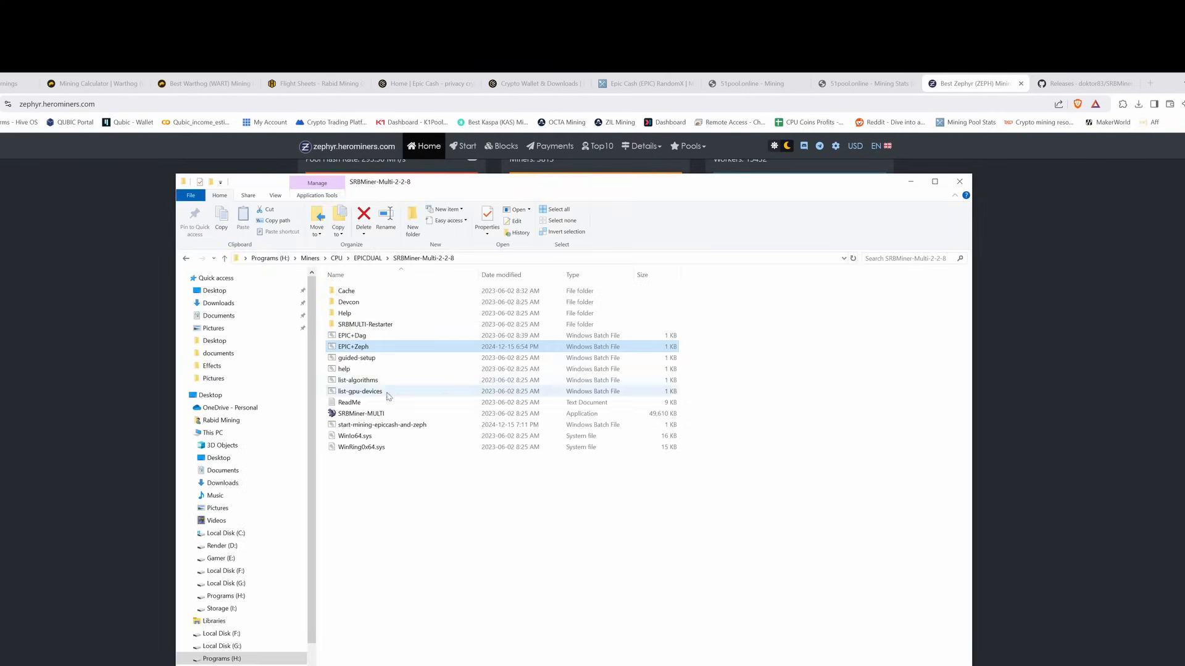
# Run start-mining-epiccash-and-zeph.bat and move its miner console over the file list
pyautogui.doubleClick(389, 424)
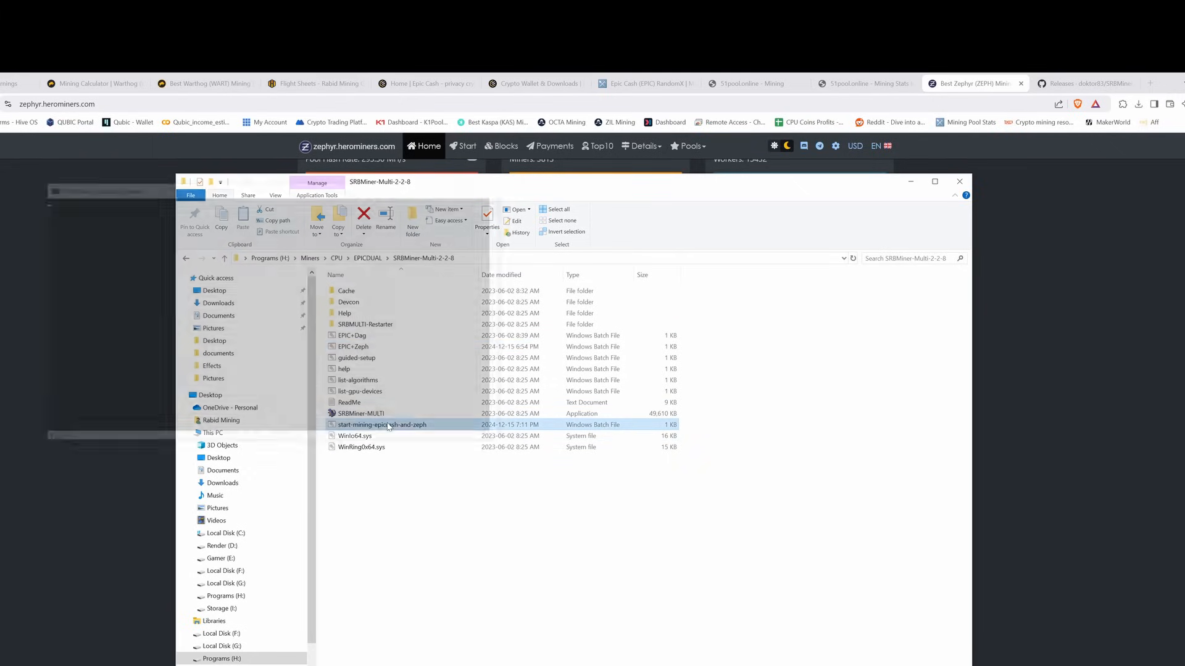
pyautogui.moveTo(301, 188); pyautogui.dragTo(614, 298)
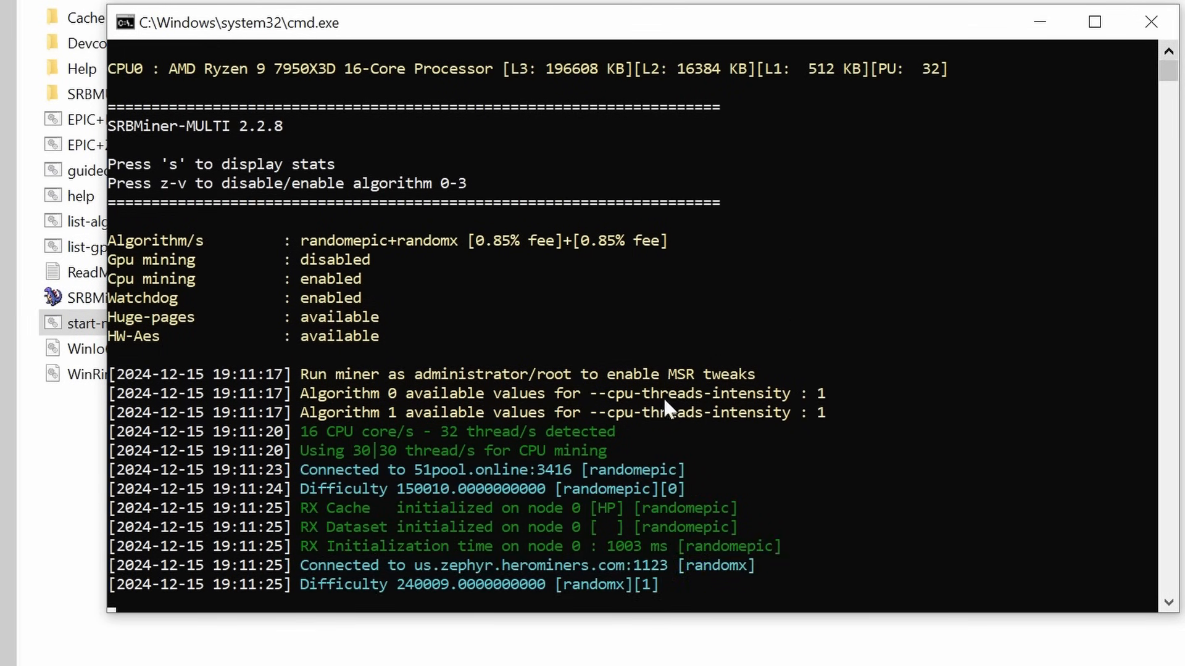
# Close the miner, set SRBMiner-MULTI to always run as administrator, and relaunch the mining script
pyautogui.click(1142, 20)
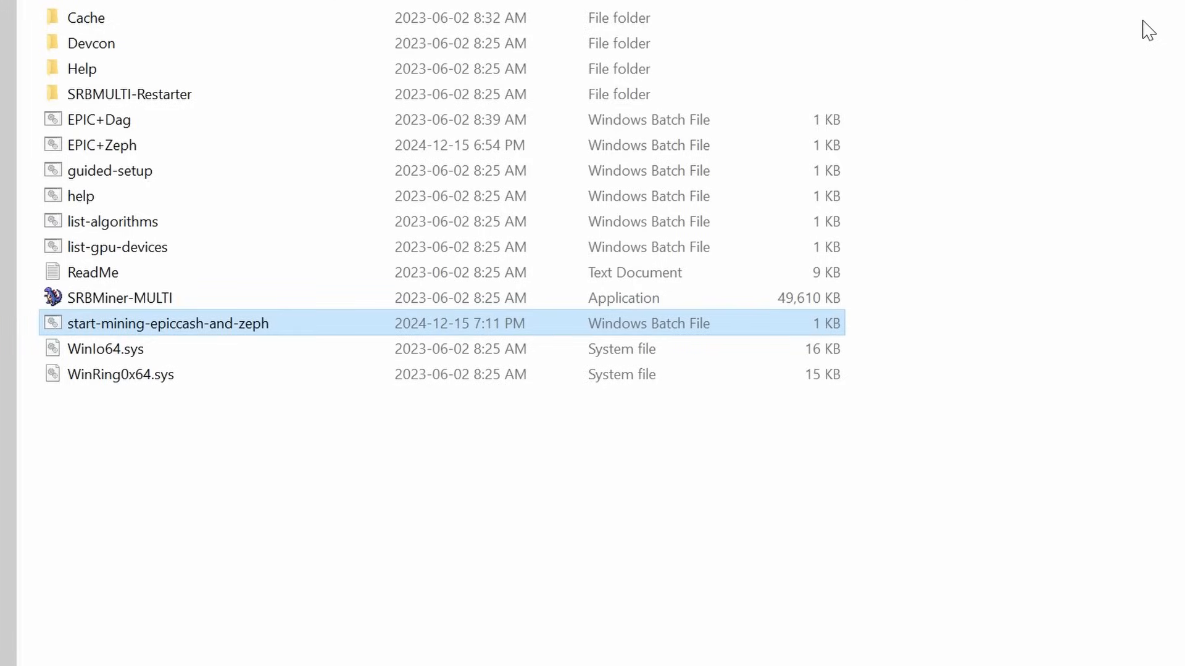
pyautogui.click(82, 307)
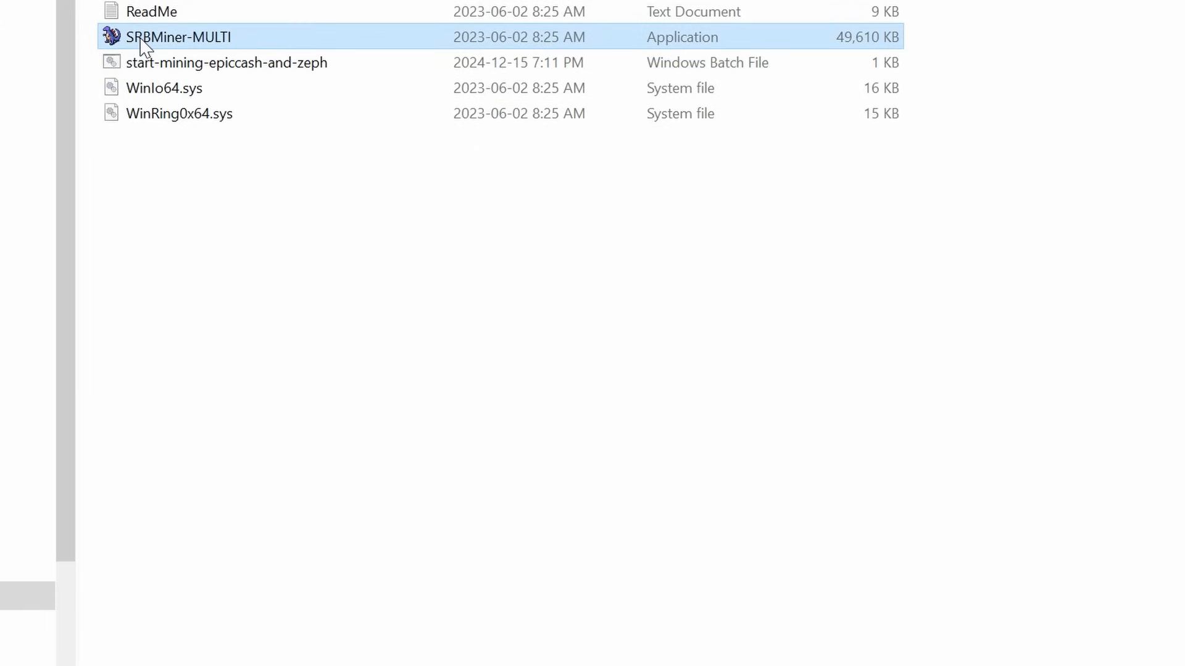
pyautogui.rightClick(142, 45)
pyautogui.click(235, 514)
pyautogui.click(270, 99)
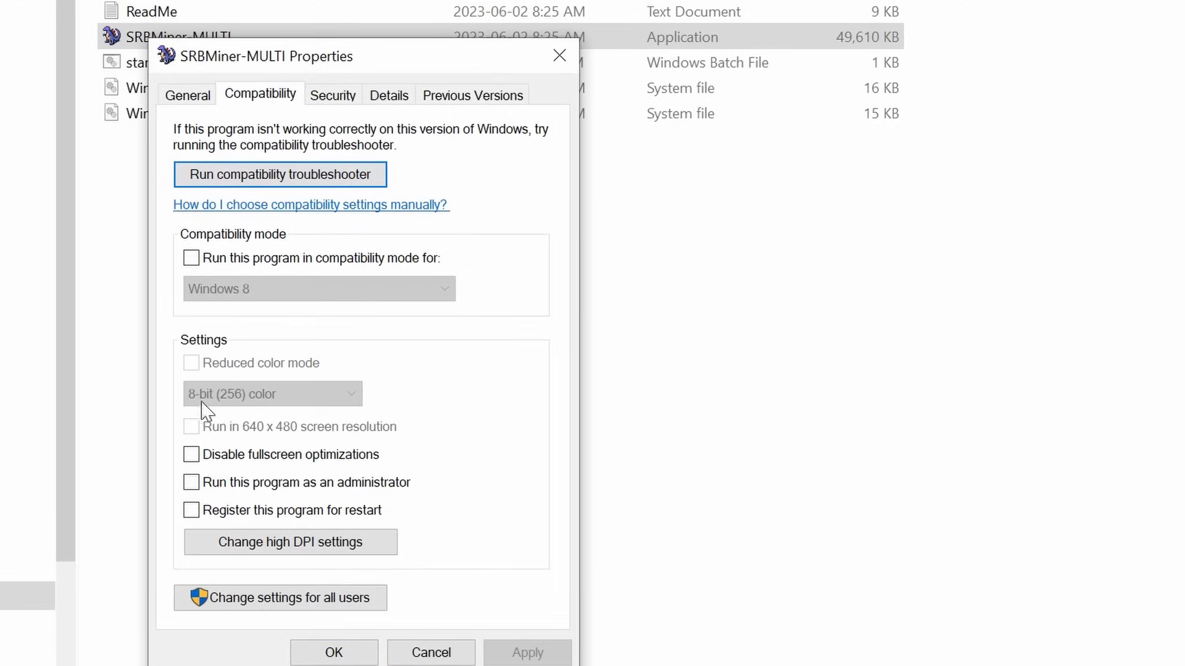
pyautogui.click(191, 482)
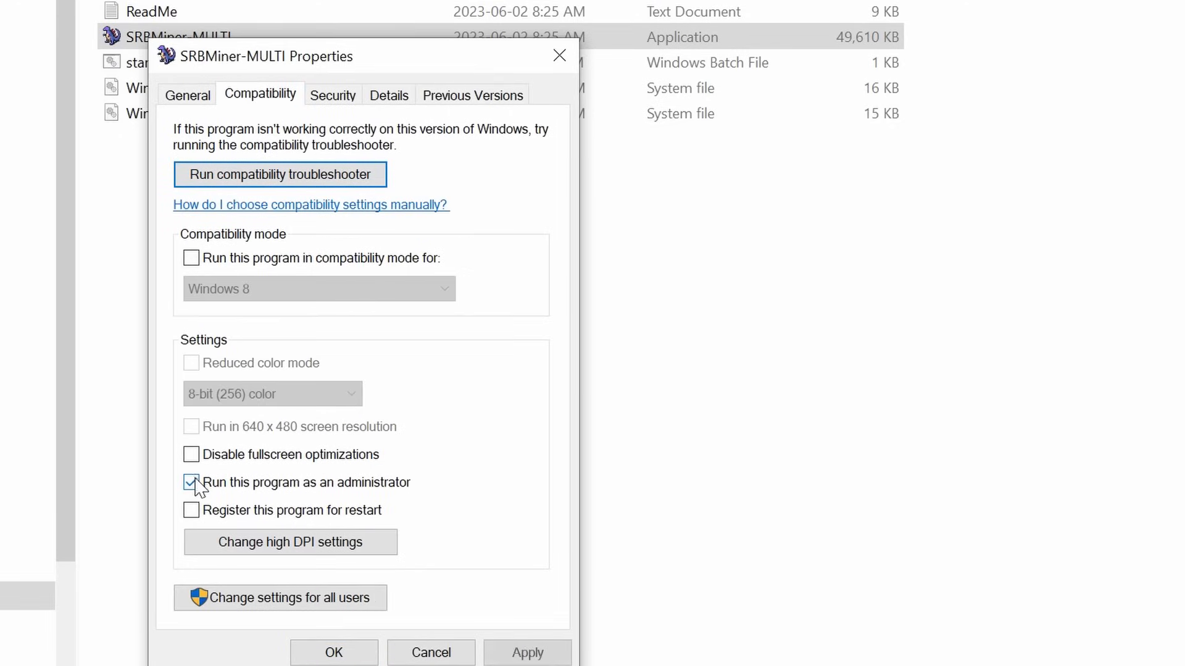
pyautogui.click(526, 652)
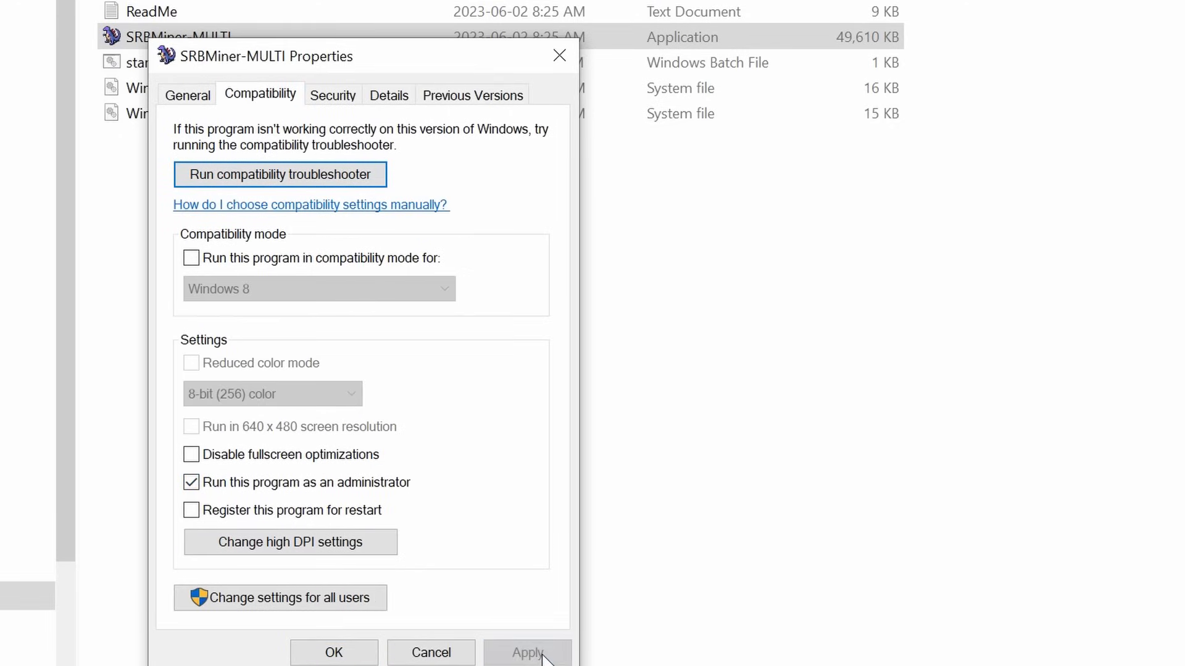
pyautogui.click(346, 653)
pyautogui.doubleClick(264, 67)
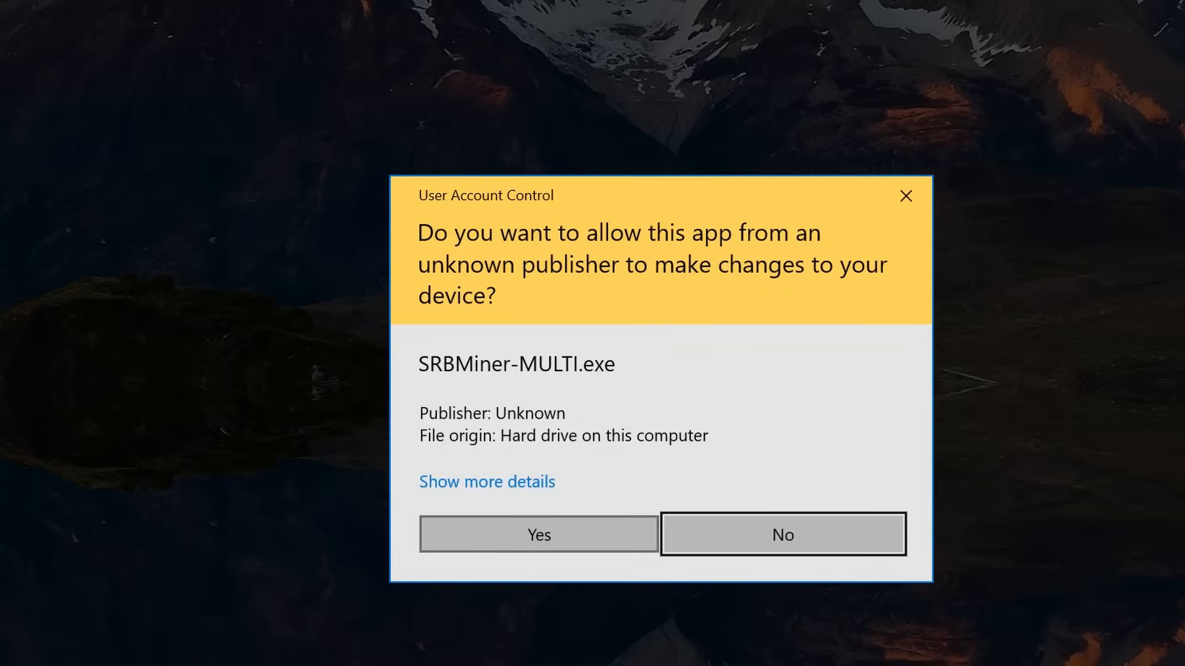
# Grant the miner admin rights, review its accepted randomepic and randomx shares, then close it
pyautogui.click(538, 534)
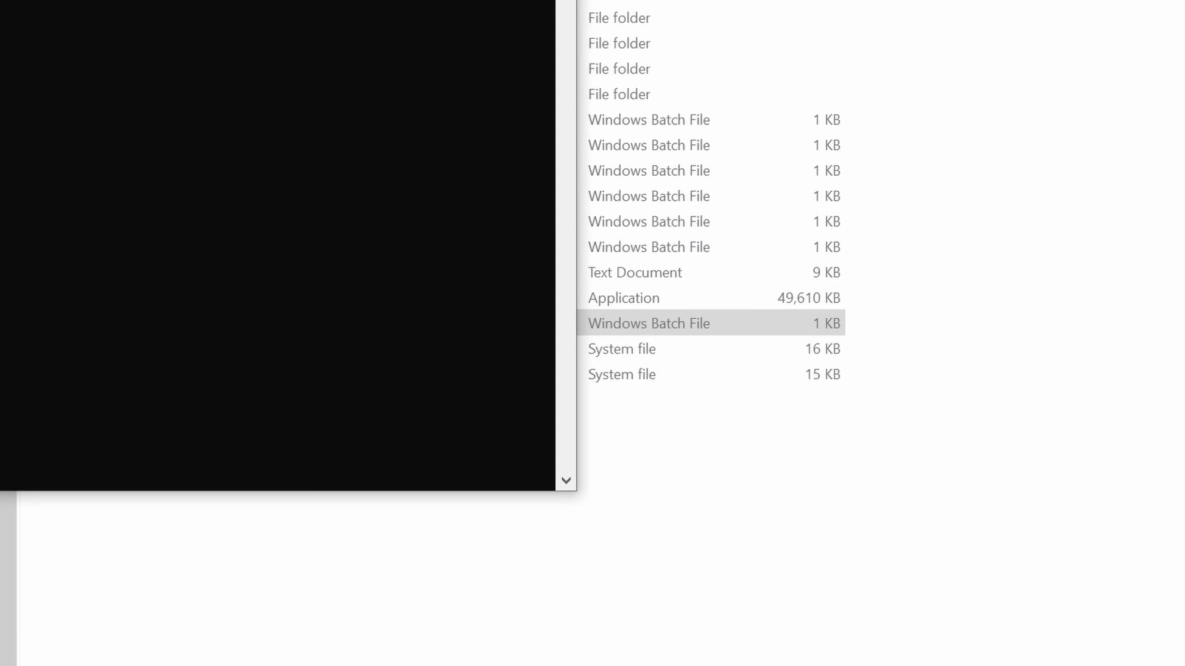
pyautogui.moveTo(190, 0); pyautogui.dragTo(786, 124)
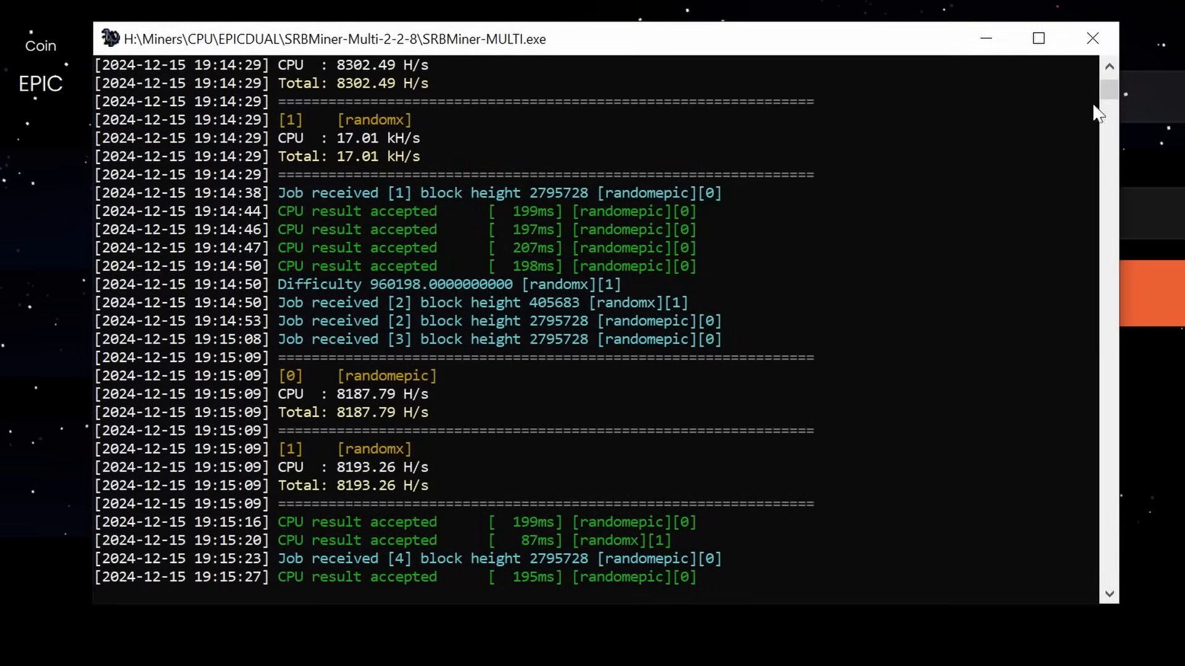
pyautogui.moveTo(1109, 93); pyautogui.dragTo(1114, 86)
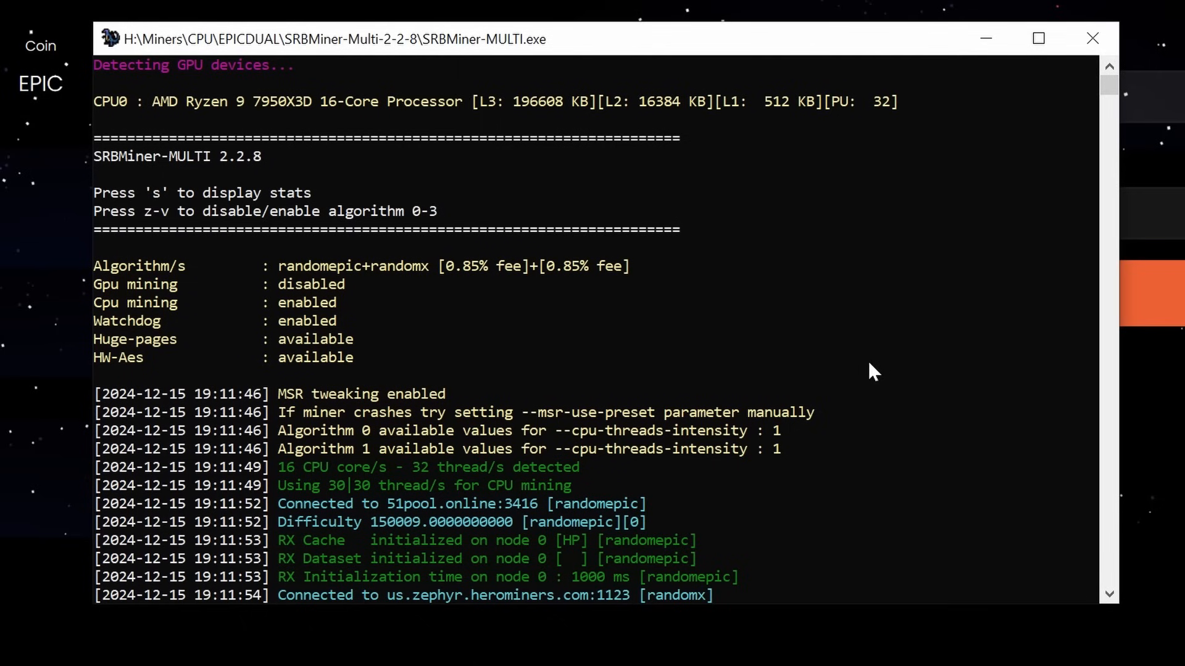
pyautogui.scroll(-15, 605, 321)
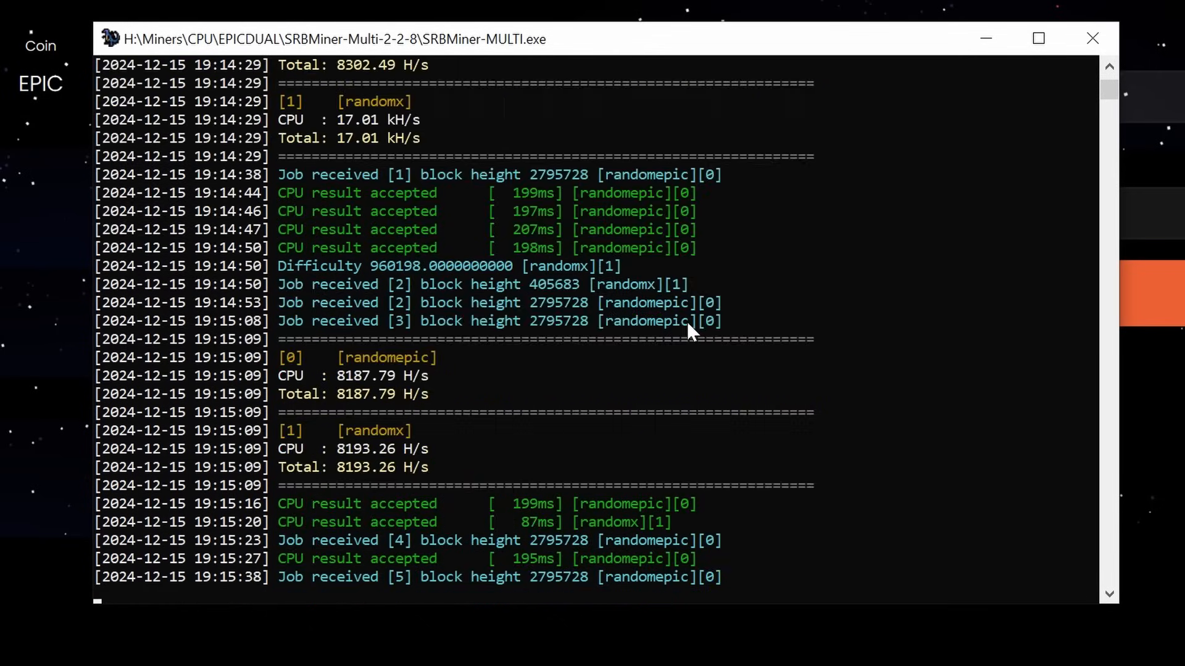
pyautogui.scroll(6, 713, 323)
pyautogui.scroll(13, 713, 320)
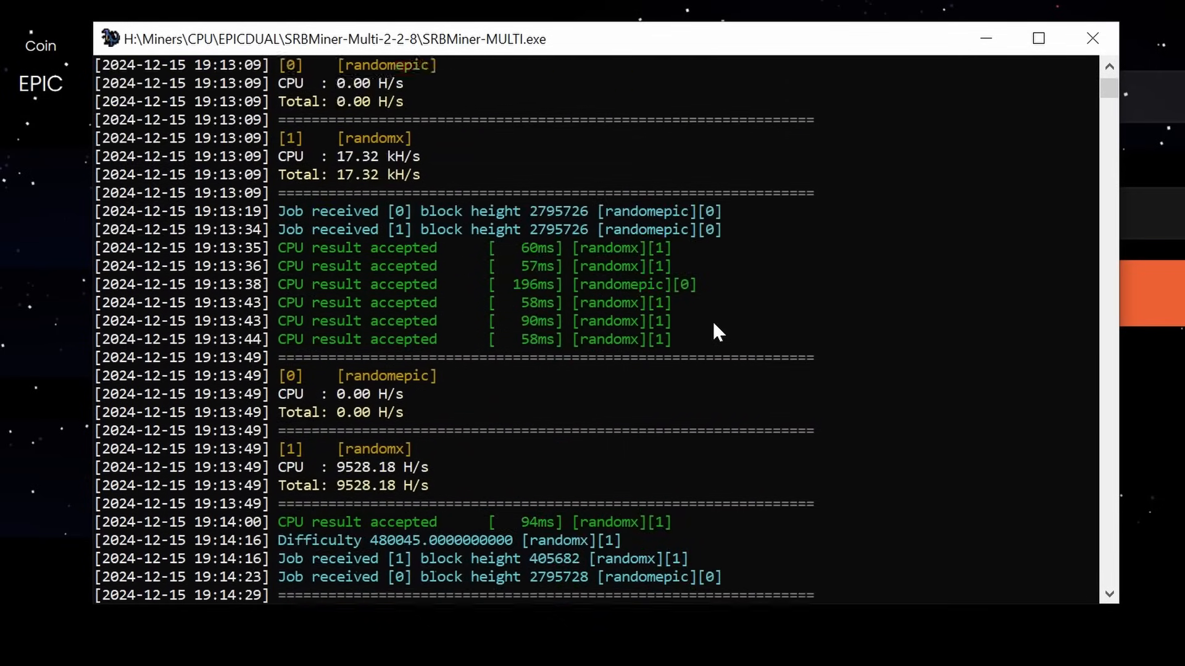
pyautogui.scroll(-20, 710, 317)
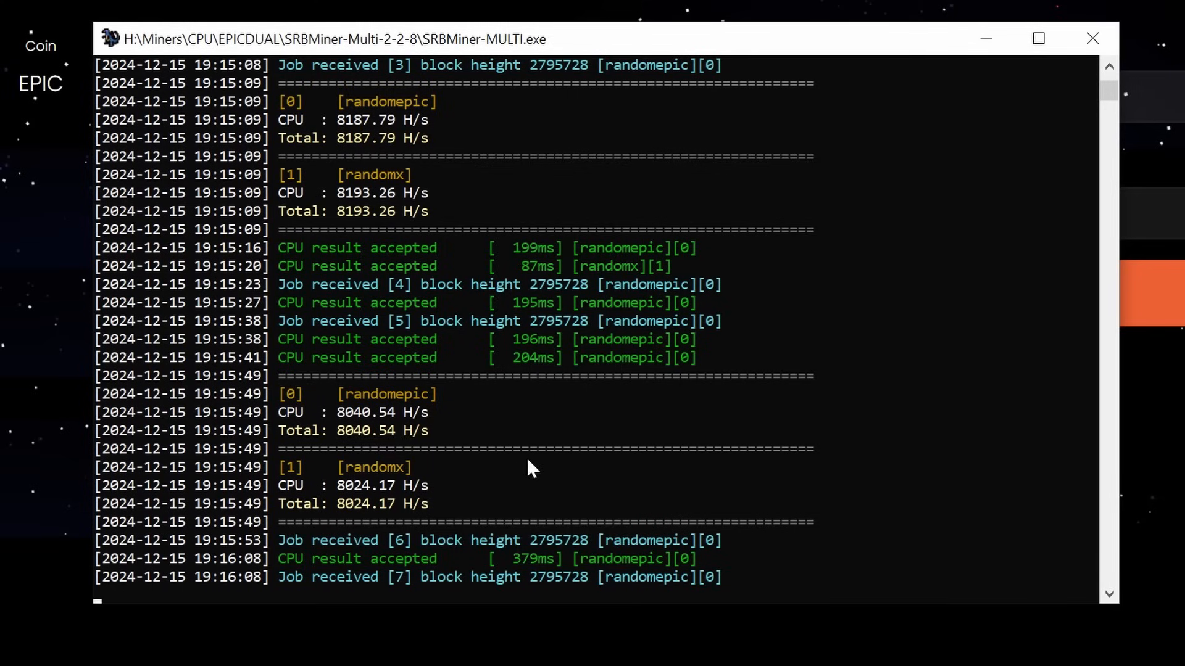
pyautogui.click(1089, 48)
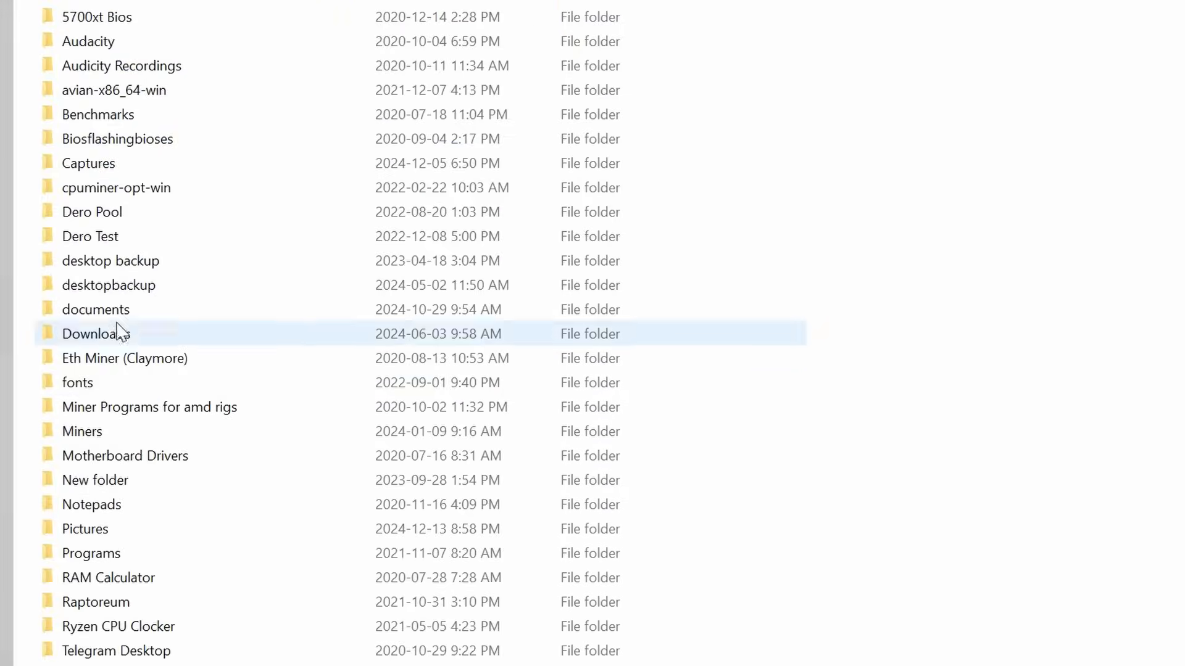
# Open start-mining-epiccash-and-zeph.bat from the EPICDUAL folder in Notepad for editing
pyautogui.scroll(-10, 86, 439)
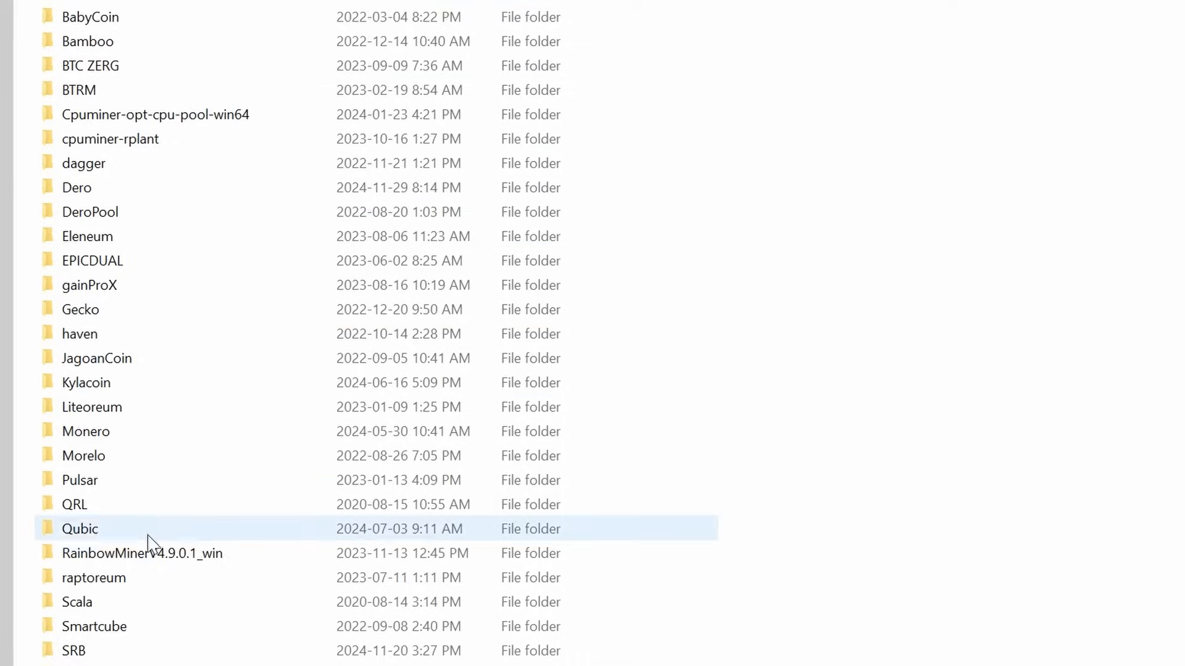
pyautogui.doubleClick(111, 259)
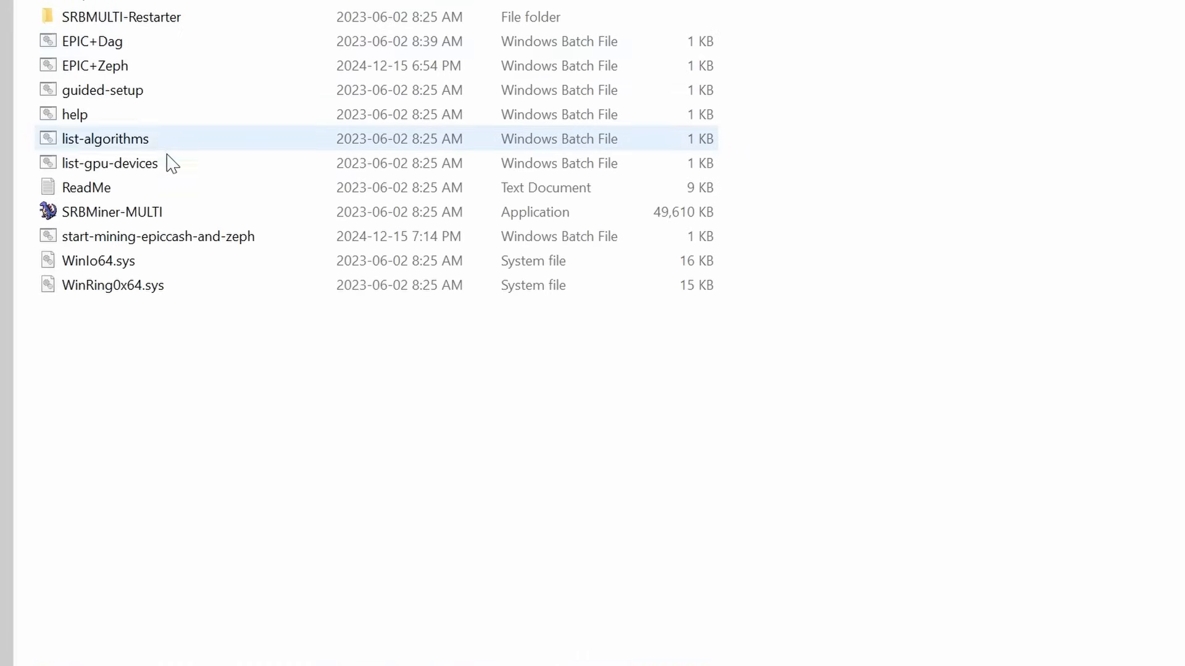
pyautogui.rightClick(154, 241)
pyautogui.click(204, 283)
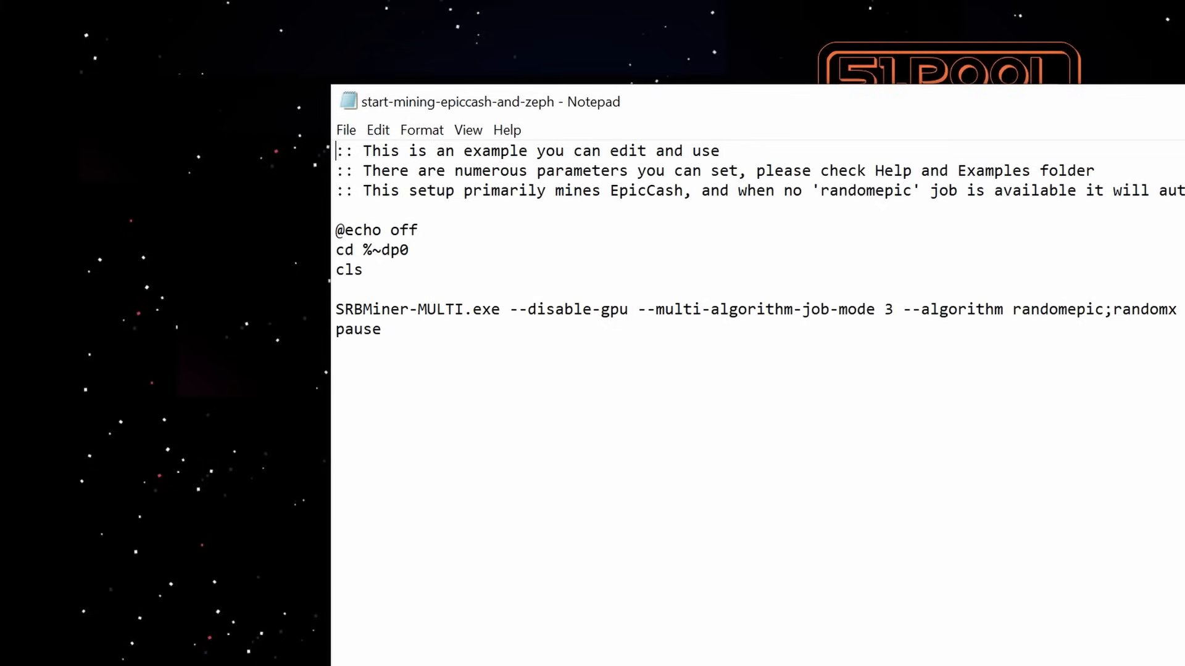
# Save the edited mining script, close Notepad, and relaunch the script
pyautogui.click(346, 130)
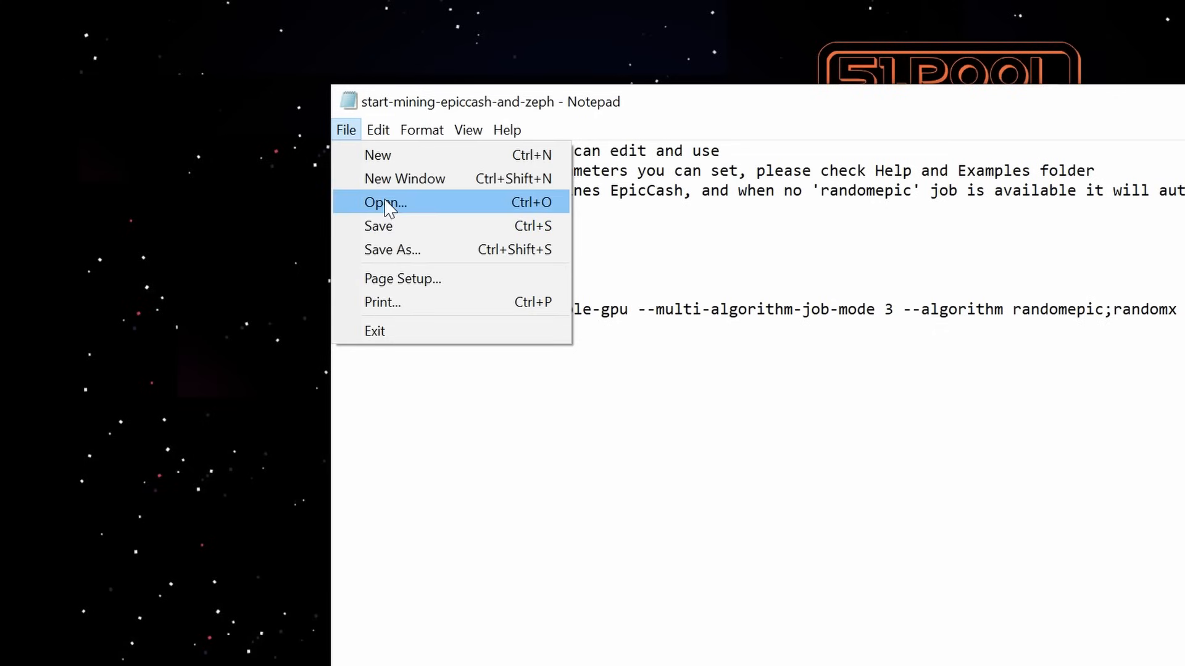
pyautogui.click(378, 226)
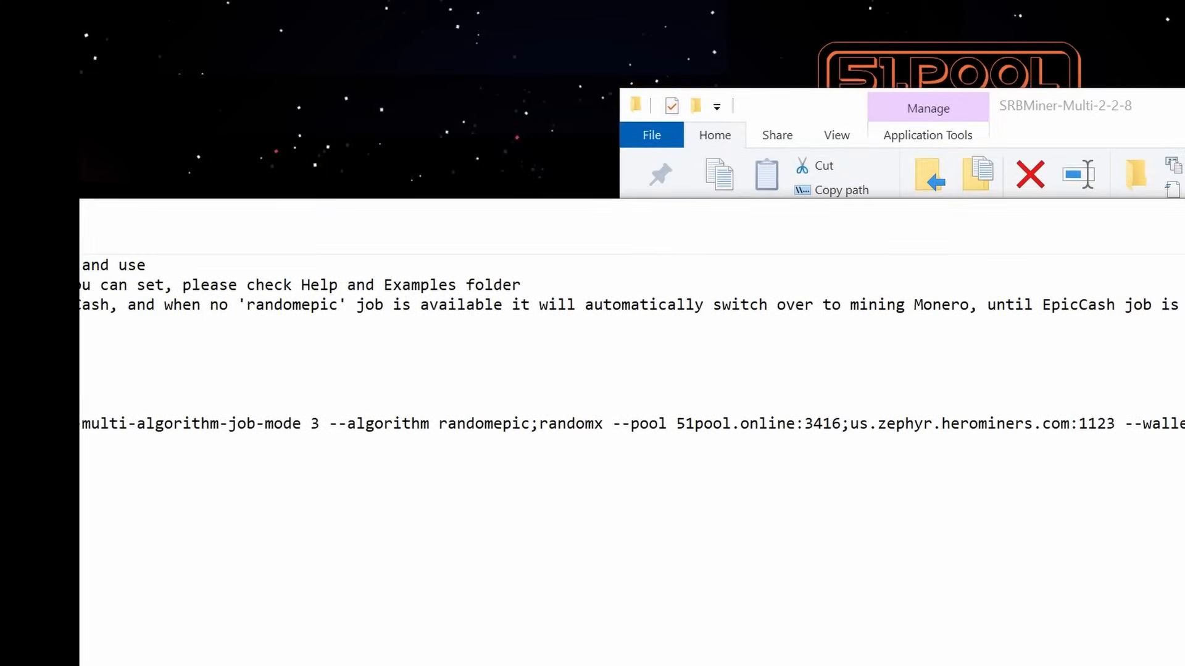
pyautogui.hotkey('alt', 'F4')
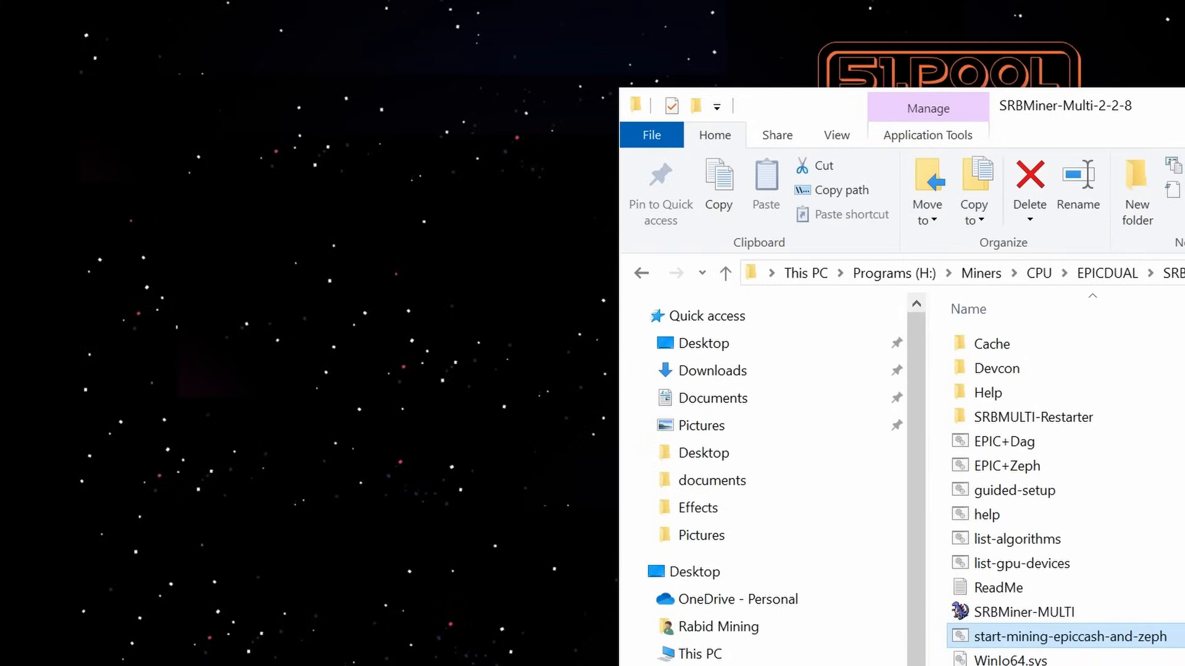
pyautogui.doubleClick(1096, 639)
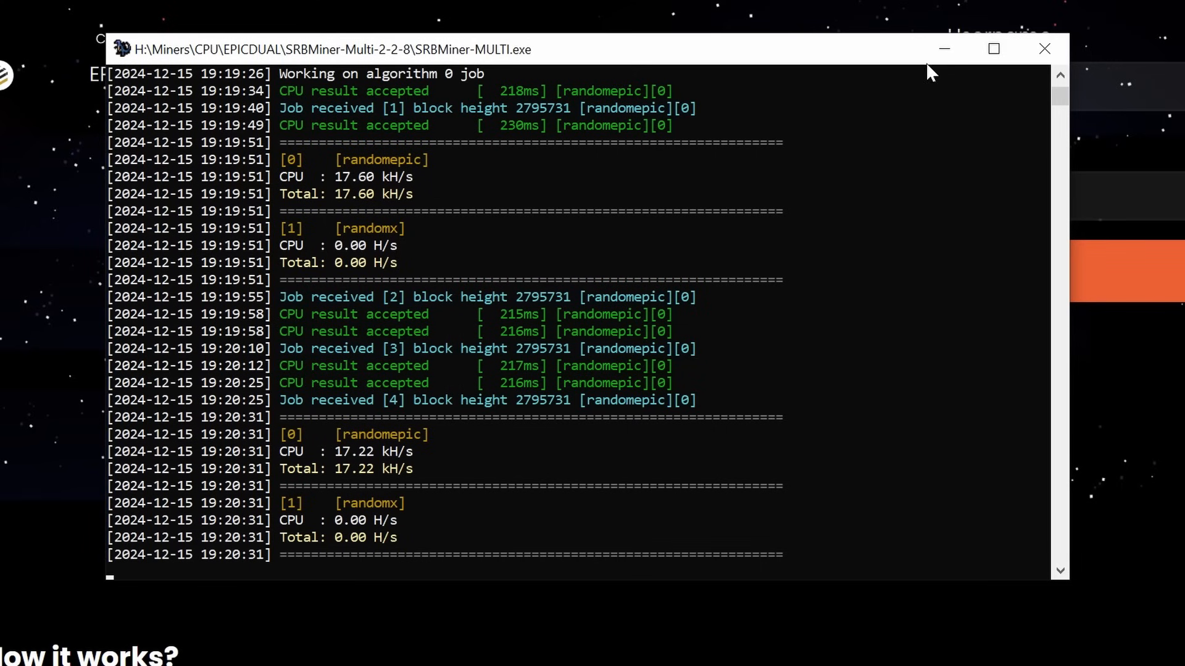
# Minimize the miner console, mining randomepic at about 17 kH/s, to reveal the 51pool page
pyautogui.click(943, 49)
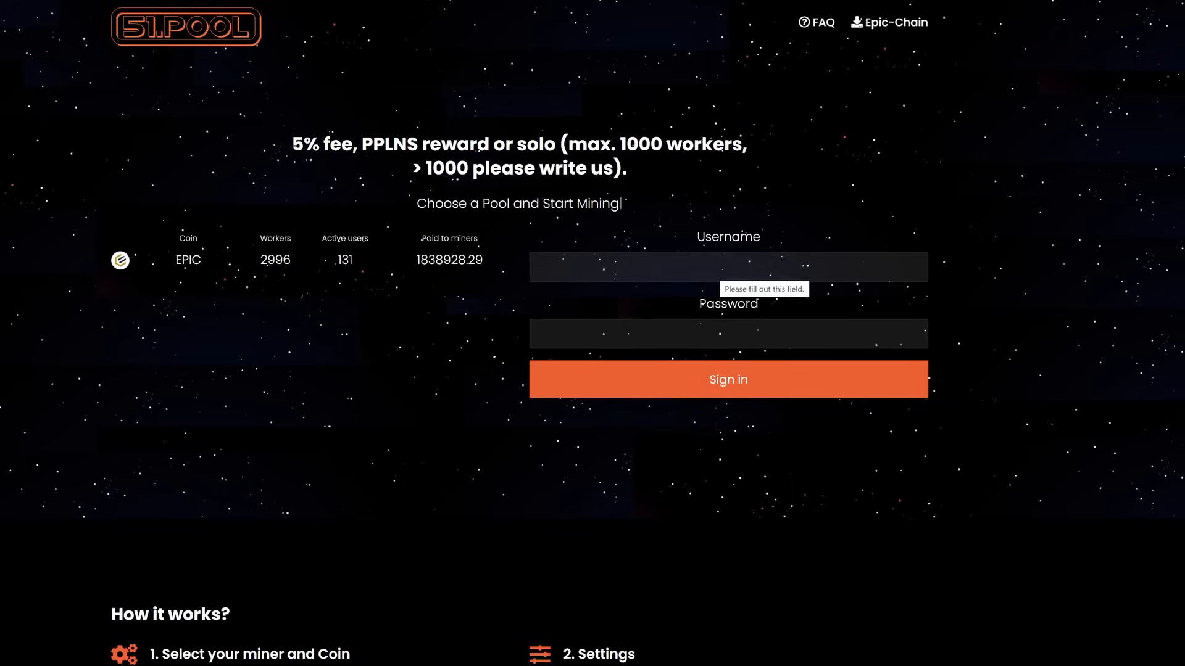
# Sign in to the 51pool account with the pool username and password
pyautogui.click(719, 269)
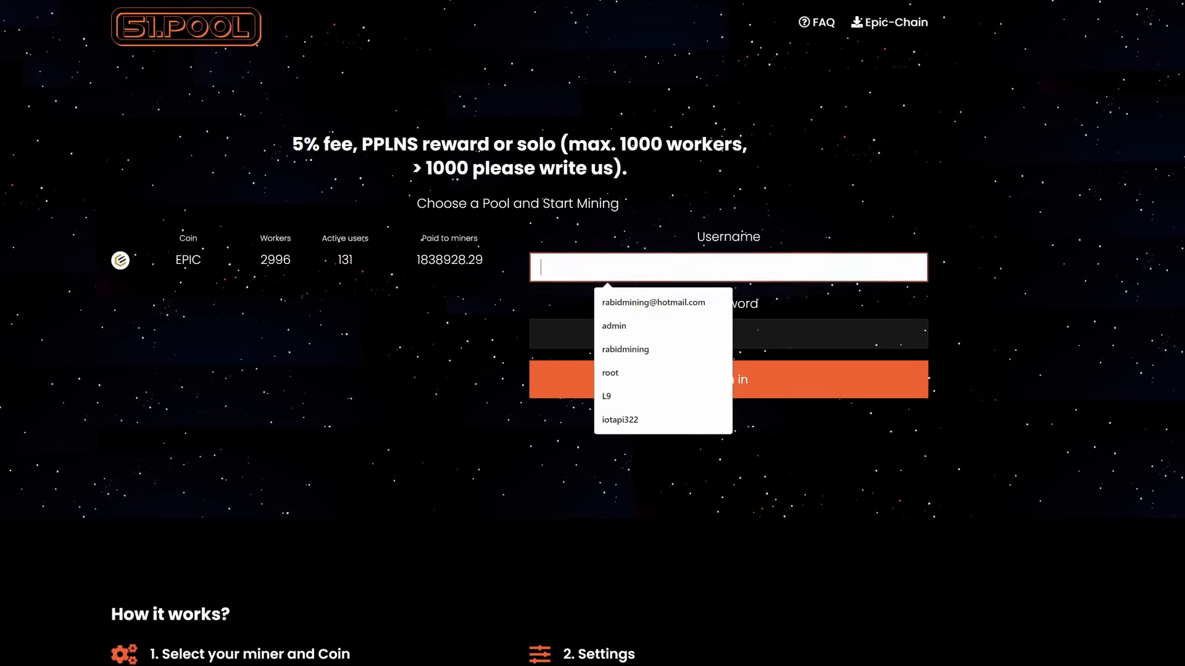
pyautogui.write('testvideo')
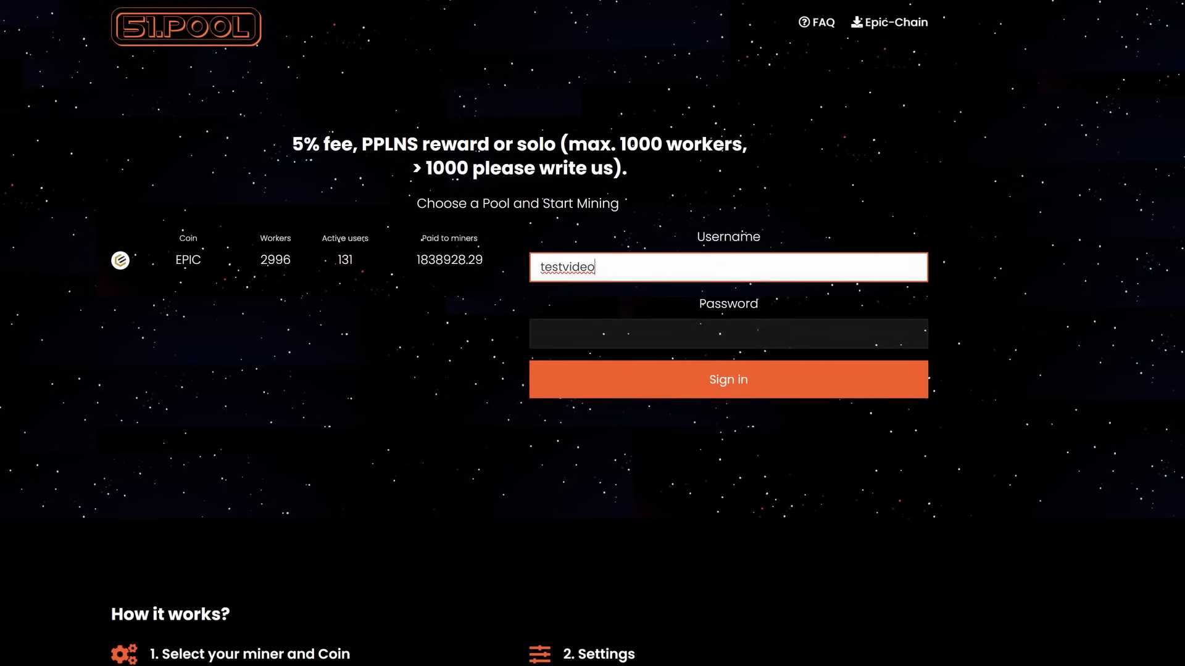
pyautogui.press('Tab')
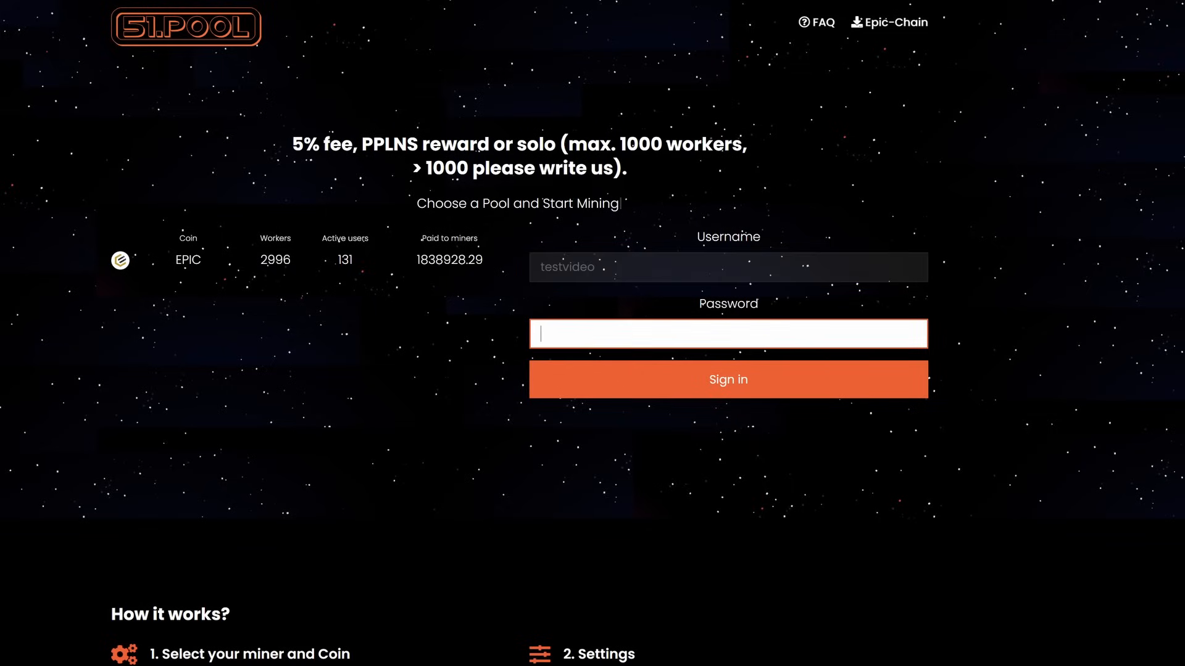
pyautogui.write('testvideo')
pyautogui.click(721, 381)
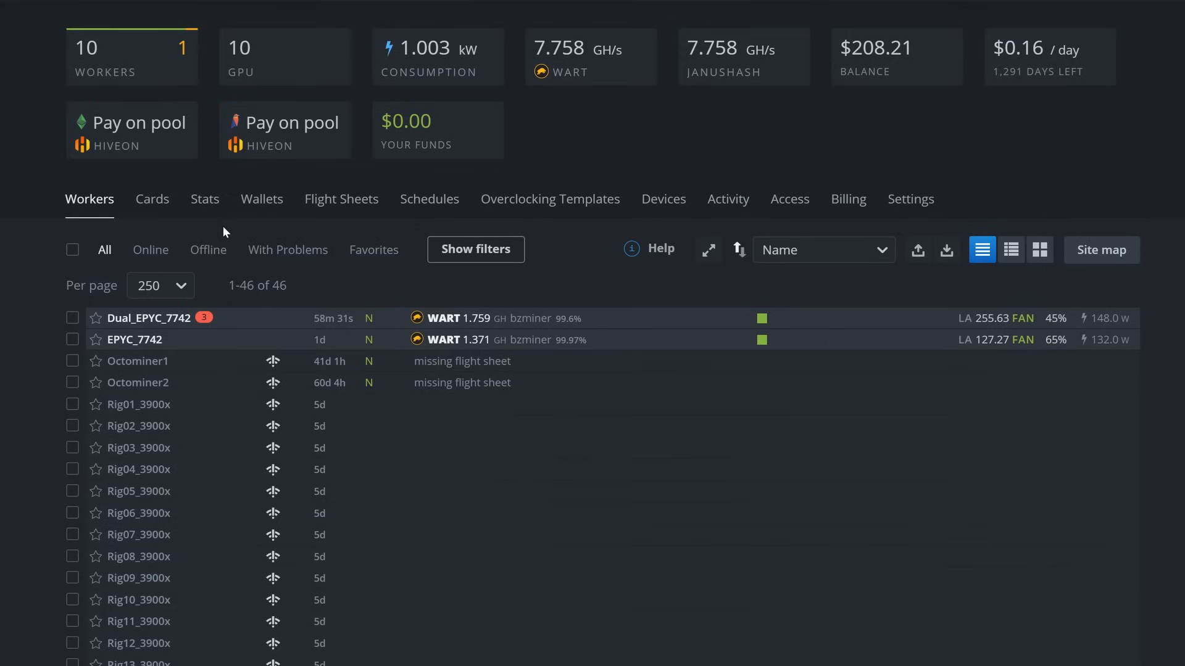
# Add a new HiveOS wallet with EPIC as the coin and a placeholder address
pyautogui.click(258, 207)
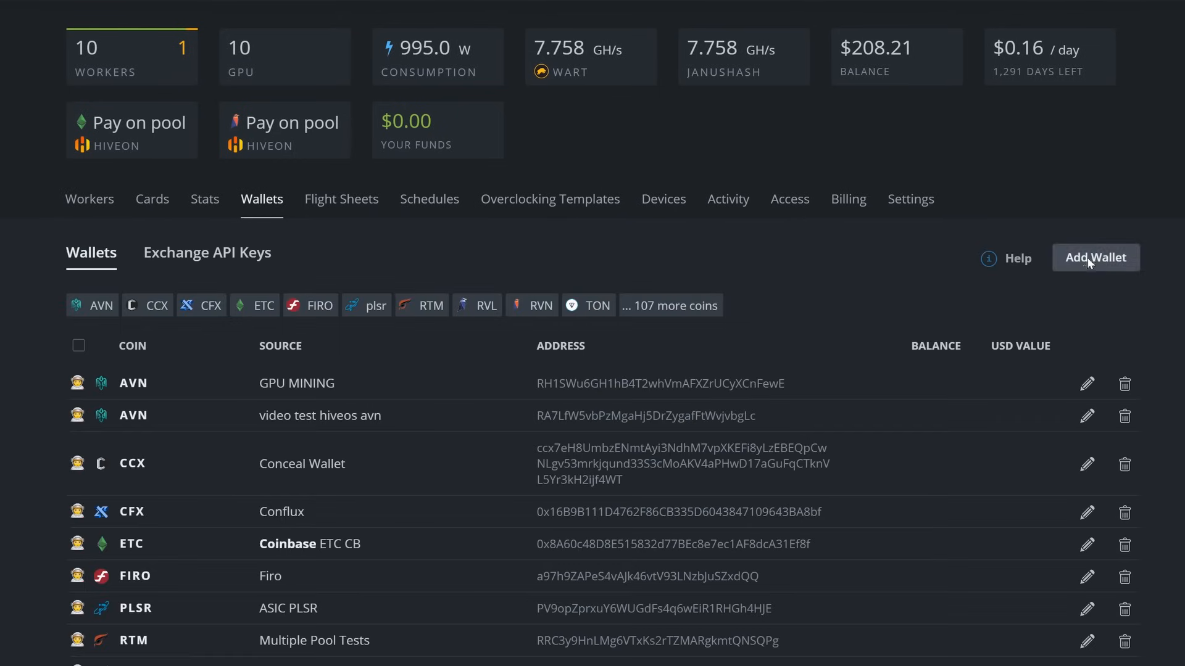
pyautogui.click(1091, 259)
pyautogui.click(449, 210)
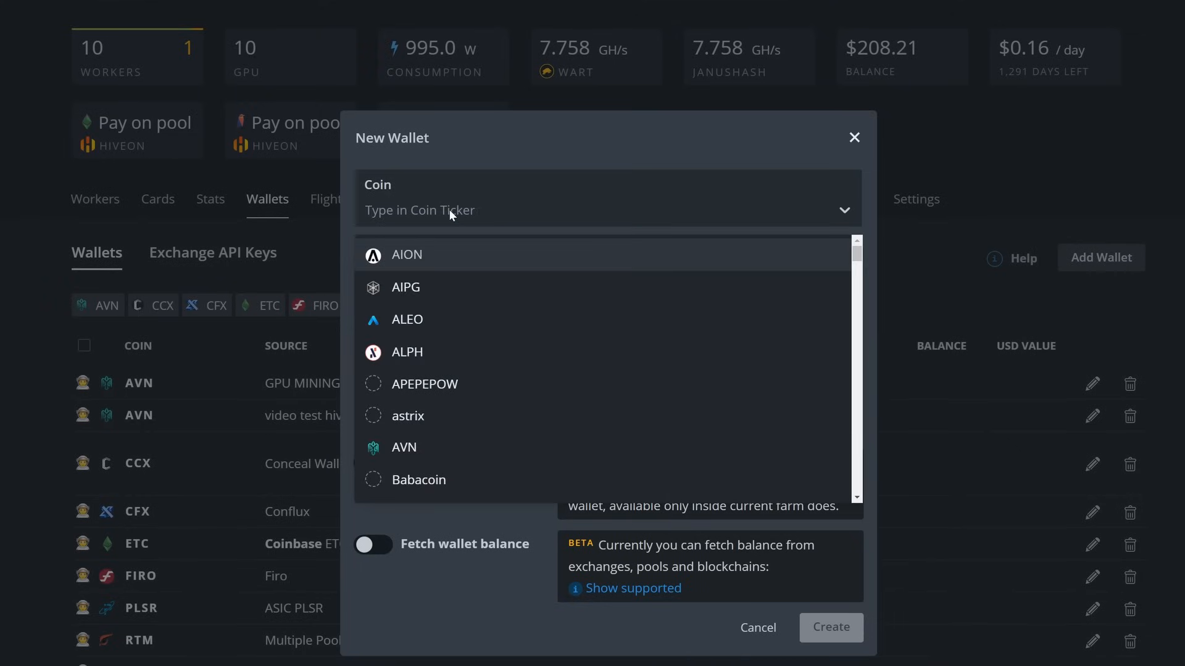
pyautogui.write('epic')
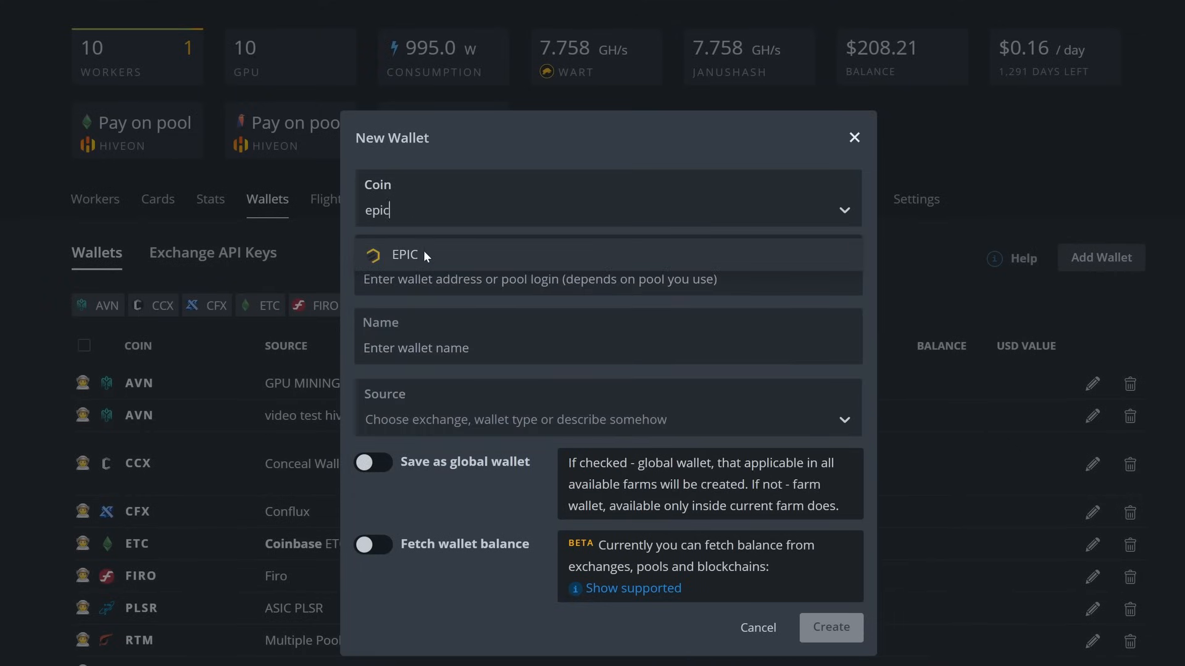
pyautogui.click(423, 252)
pyautogui.write('dafhdfgdfgfdsgfdg')
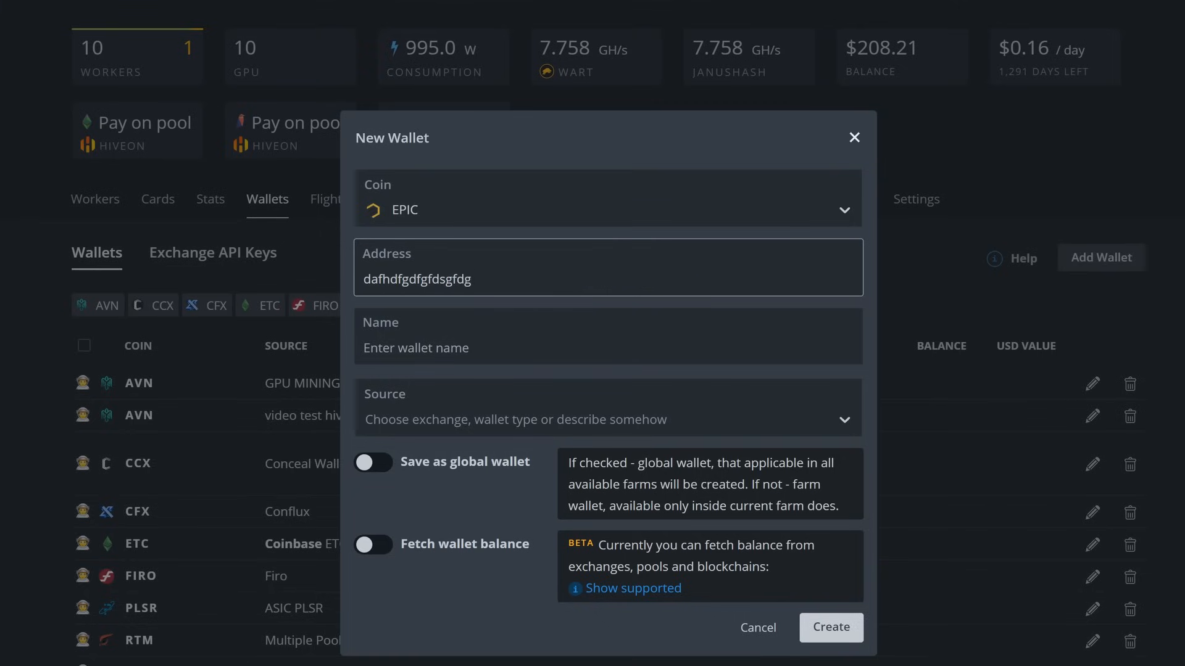
pyautogui.click(200, 665)
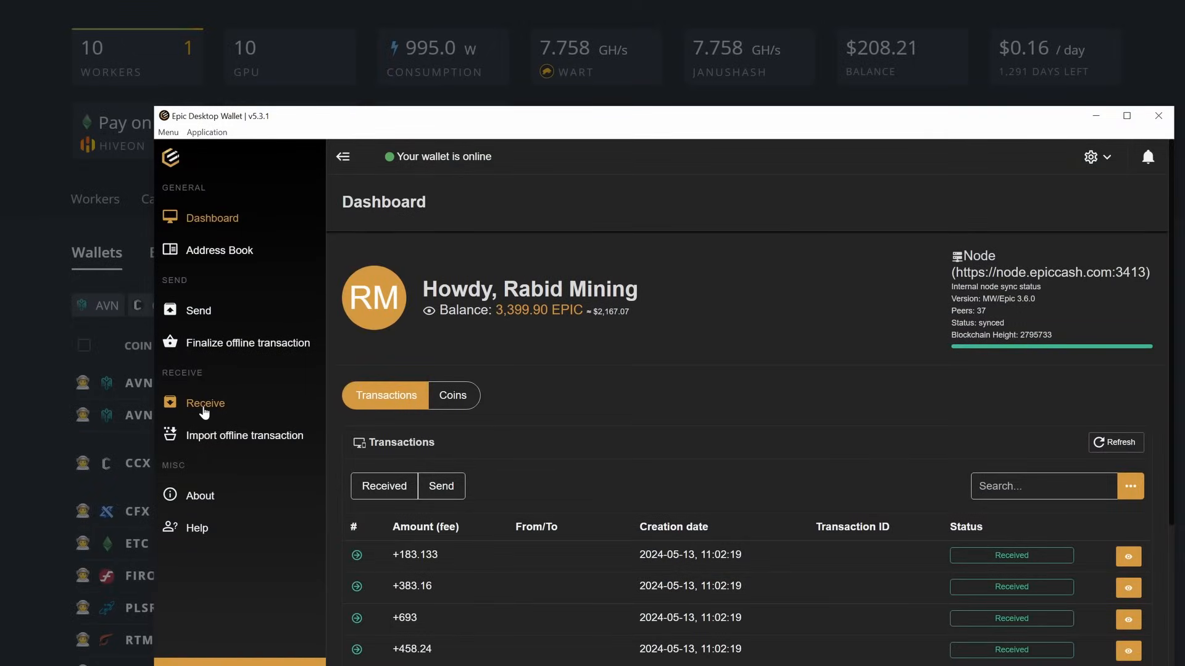
pyautogui.click(203, 406)
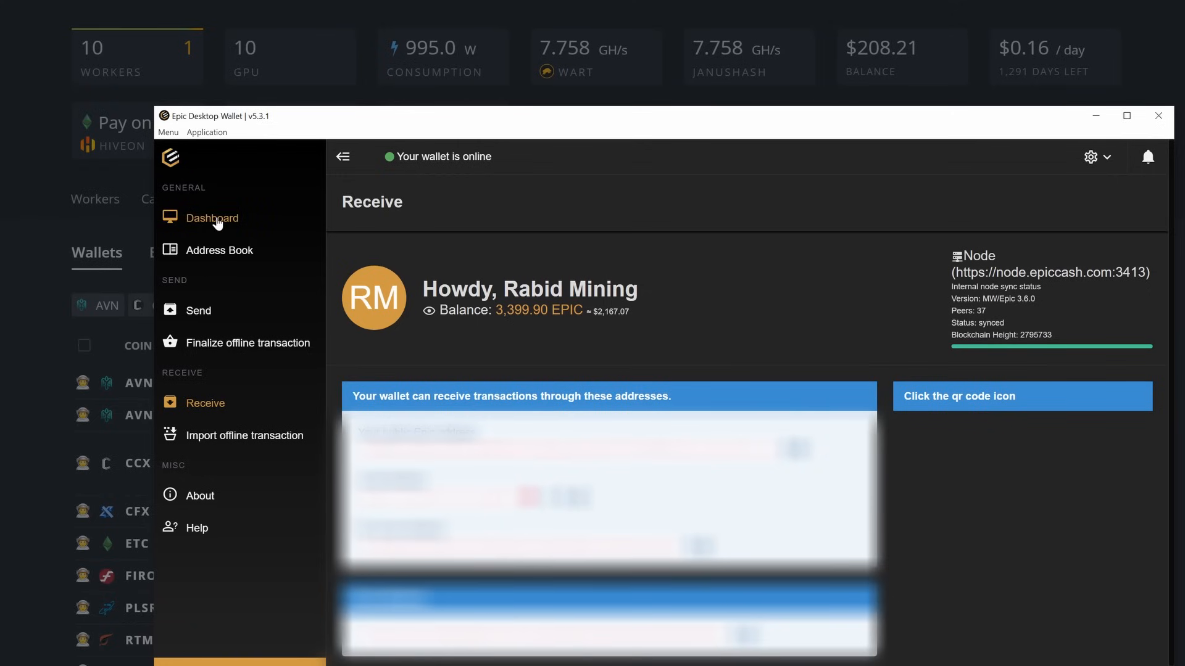
pyautogui.click(213, 221)
# Name the new EPIC wallet 'epicwallettestvideo' and create it
pyautogui.click(1096, 116)
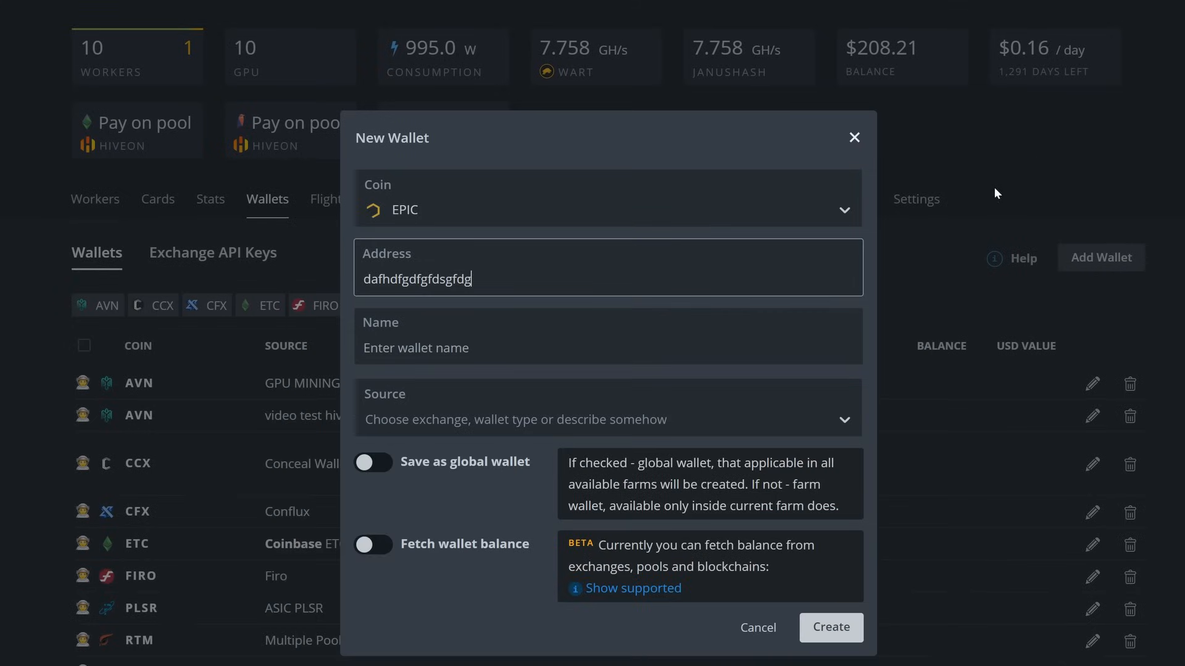
pyautogui.moveTo(472, 279); pyautogui.dragTo(363, 279)
pyautogui.click(392, 314)
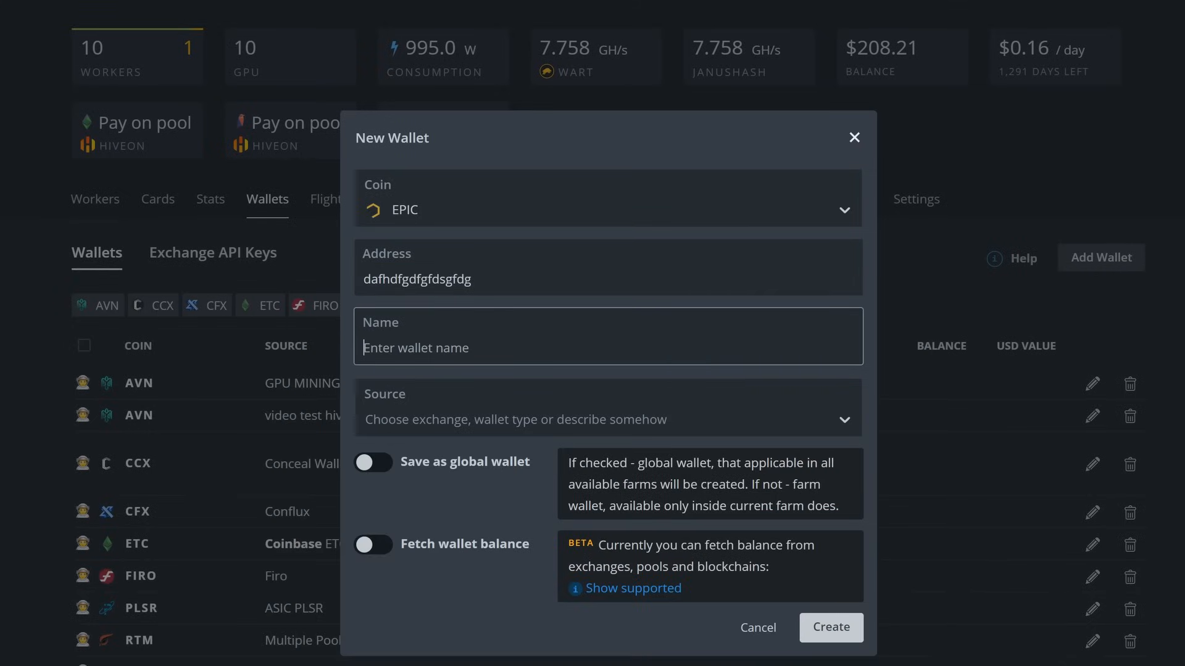
pyautogui.write('vite')
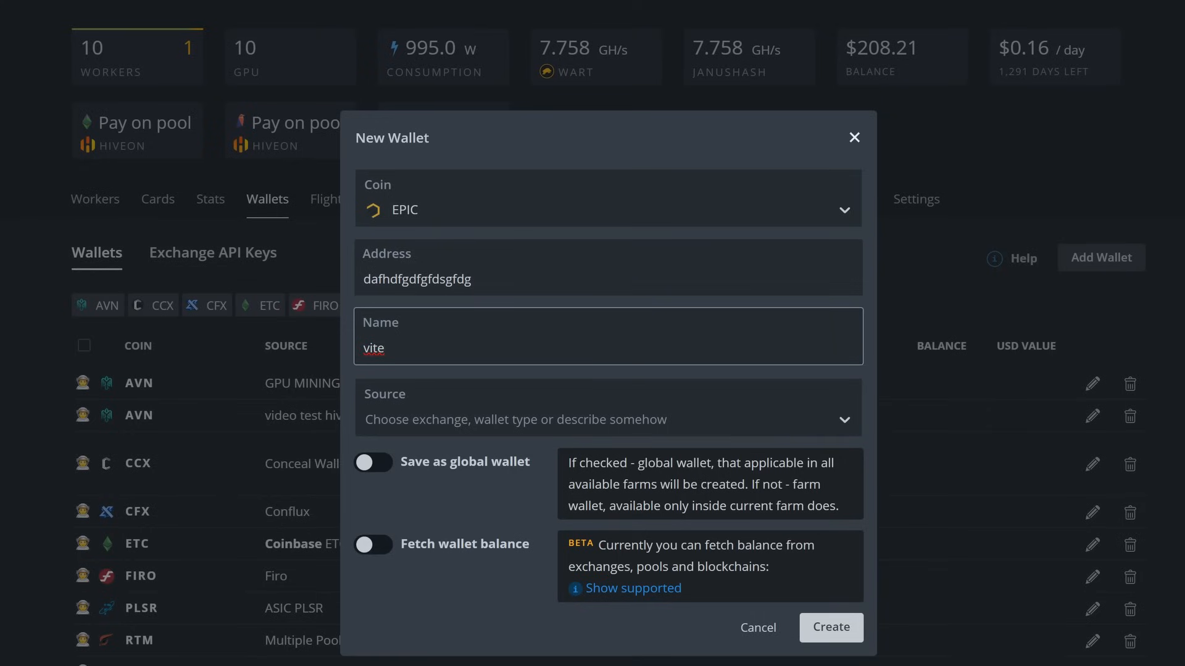
pyautogui.press('BackSpace')
pyautogui.press('BackSpace')
pyautogui.press('BackSpace')
pyautogui.press('BackSpace')
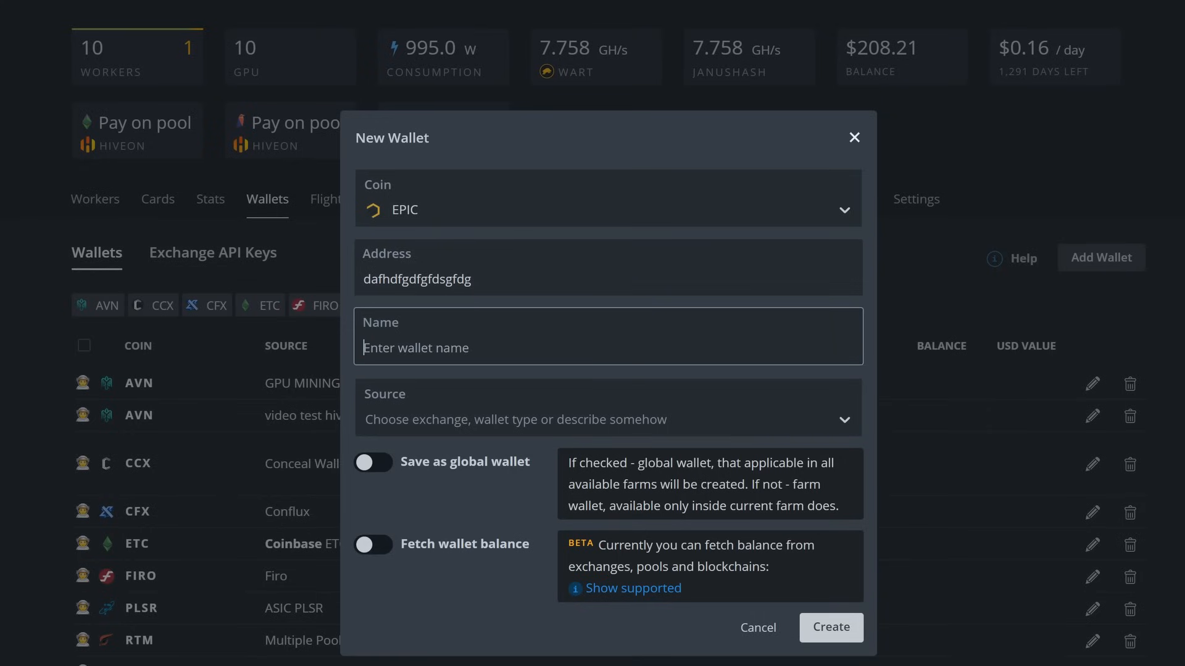
pyautogui.write('epicwal')
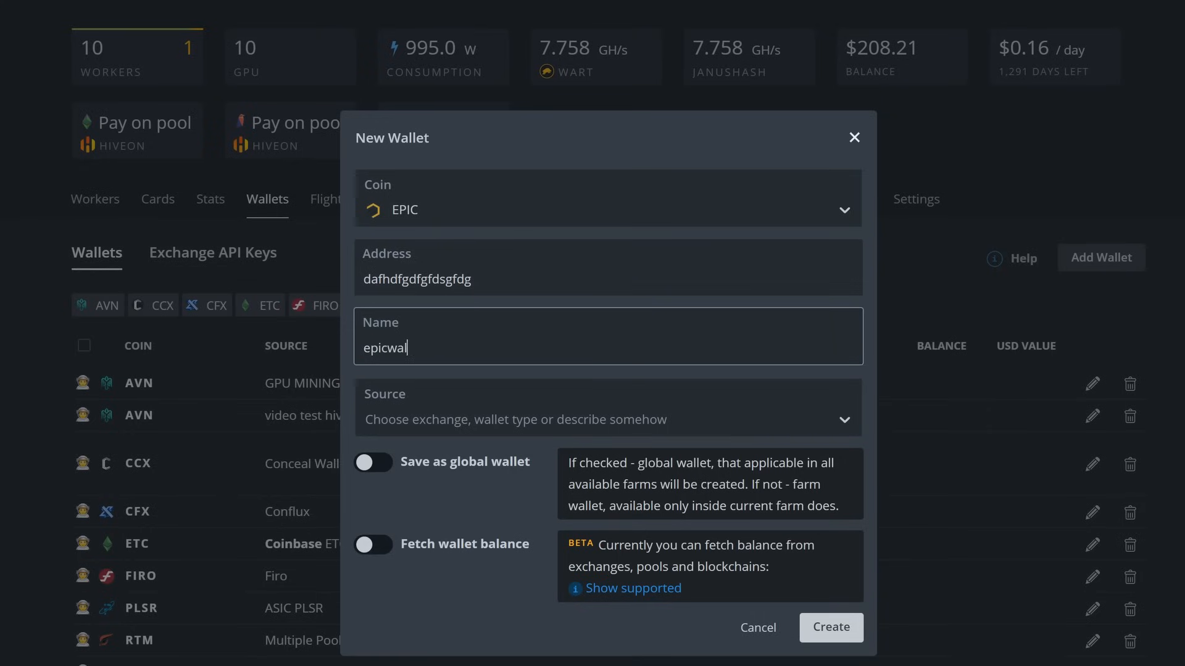
pyautogui.write('lettestvideo')
pyautogui.click(831, 627)
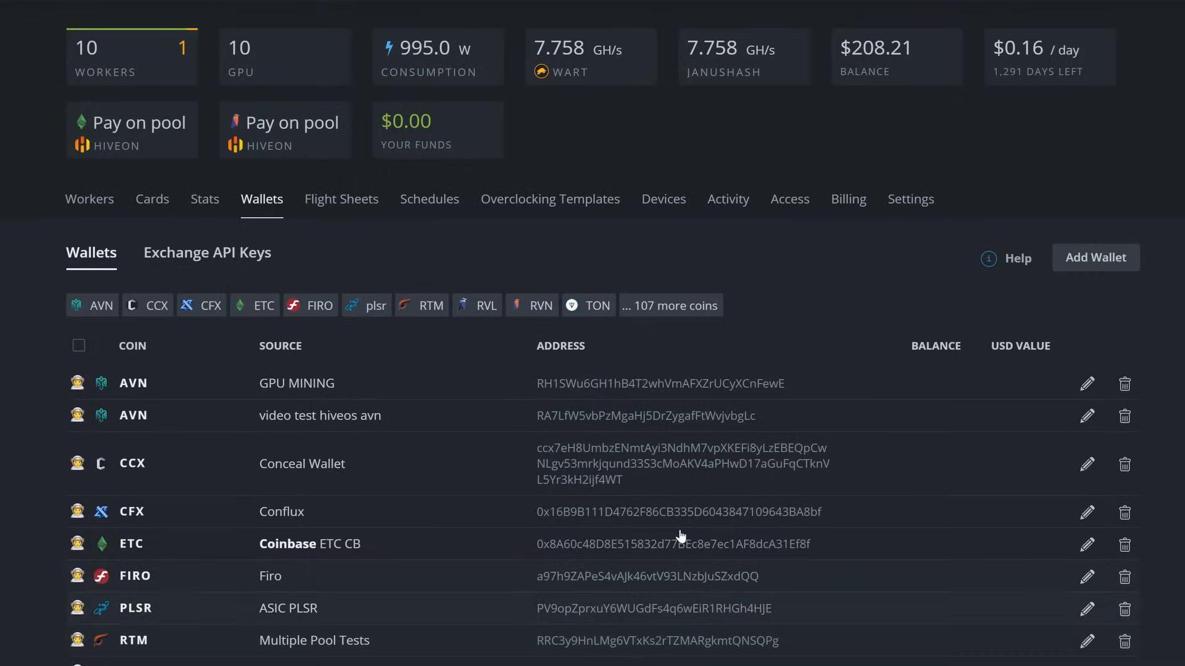
# Start a new flight sheet with coin EPIC and wallet epicwallettestvideo
pyautogui.click(319, 207)
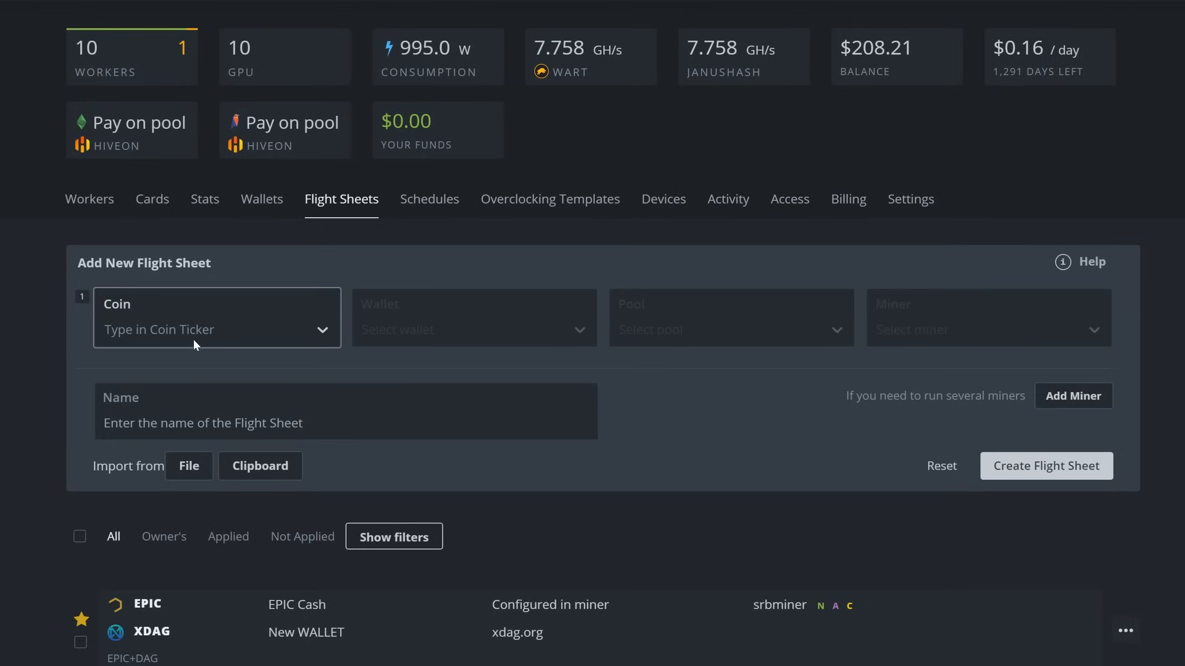
pyautogui.click(194, 334)
pyautogui.write('epic')
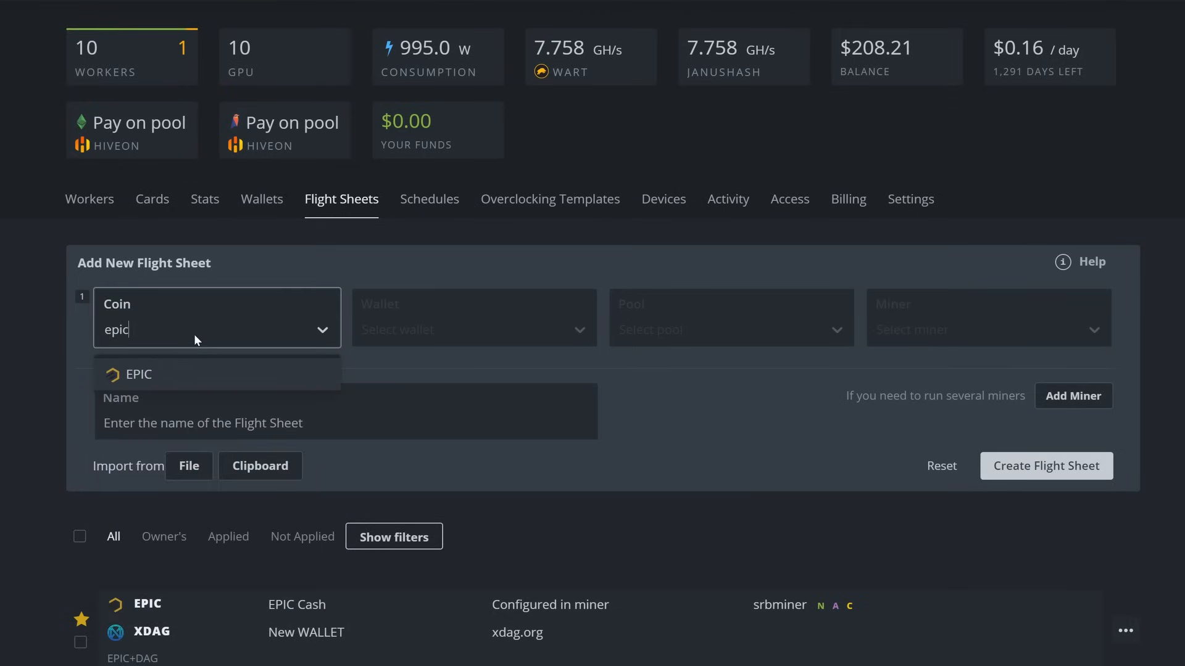
pyautogui.click(143, 373)
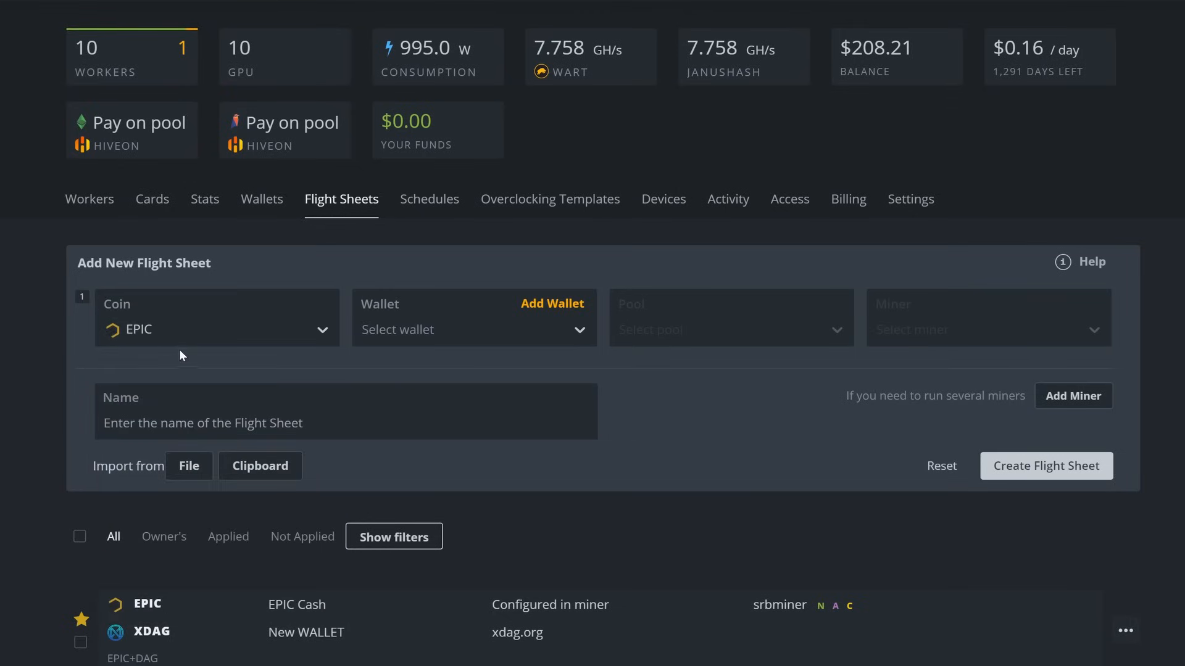
pyautogui.click(418, 332)
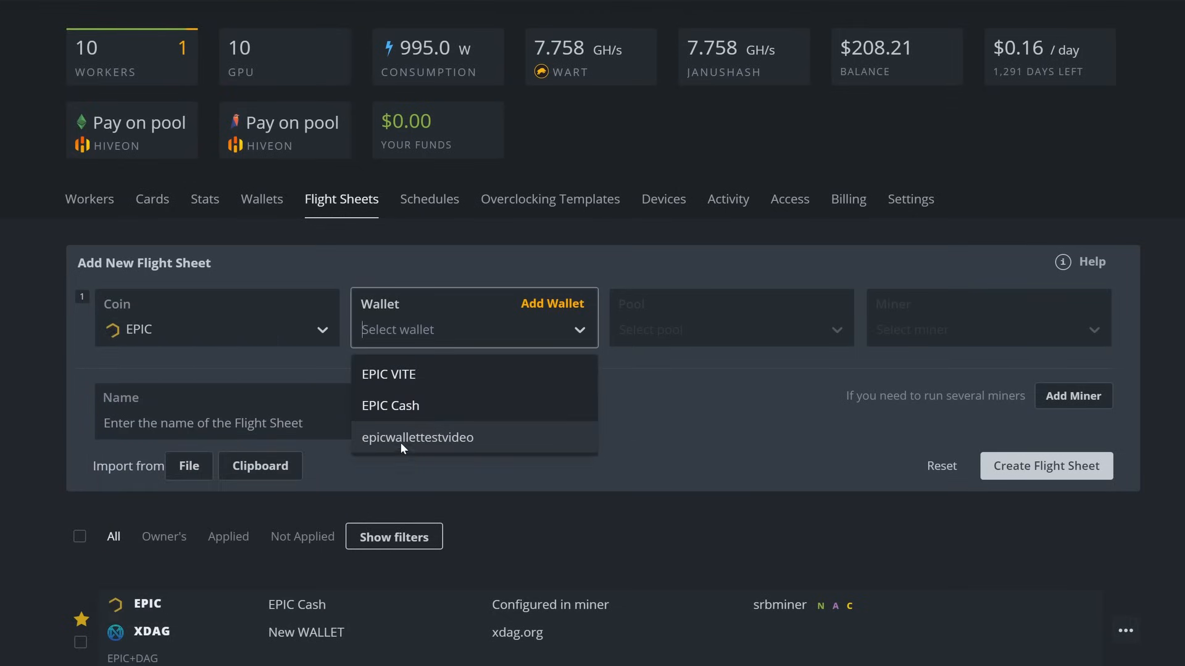
pyautogui.click(441, 438)
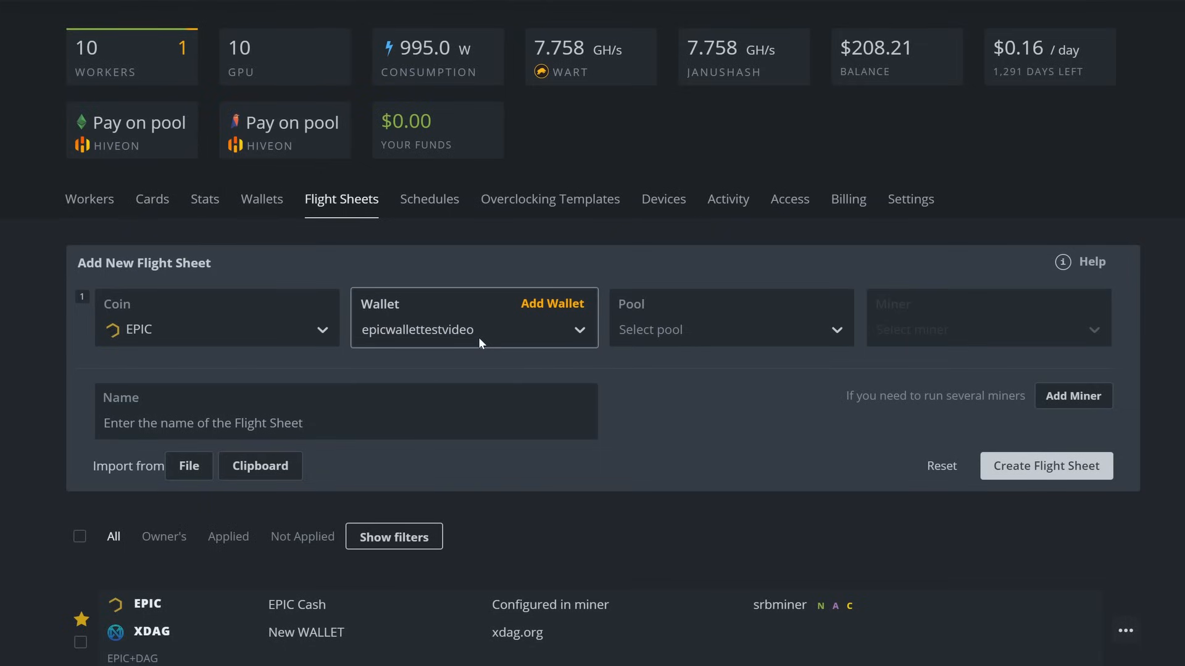
# Set pool to Configure in miner and miner to SRBMiner-MULTI, and name it 'EPIC videotest'
pyautogui.click(662, 335)
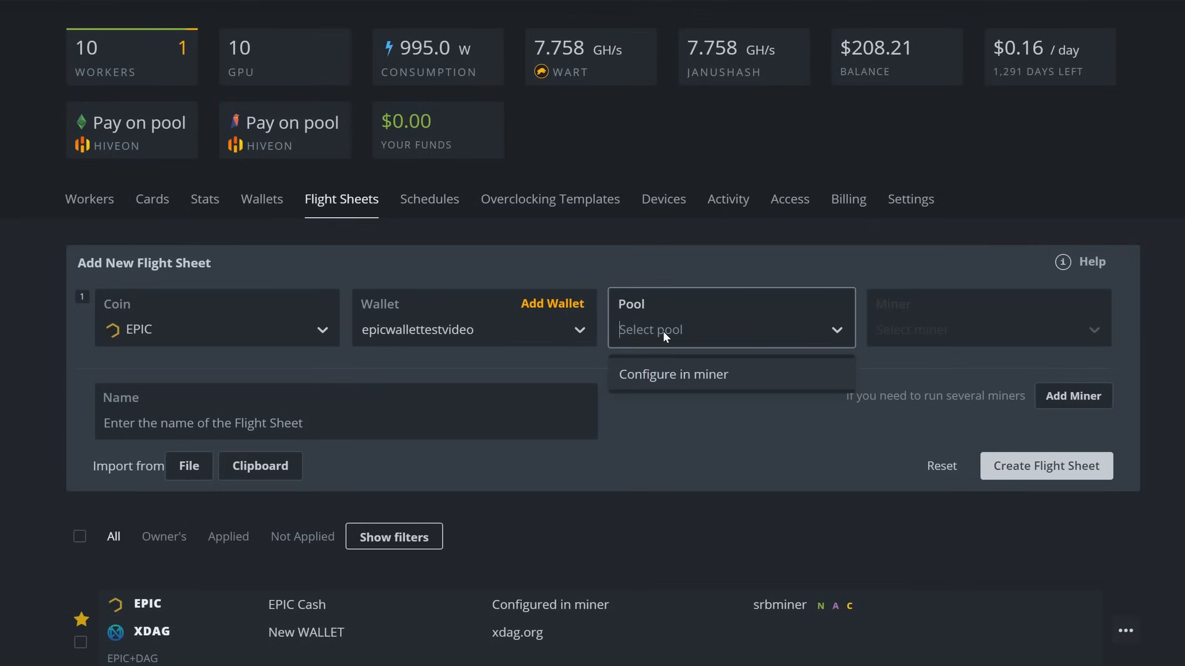
pyautogui.click(677, 375)
pyautogui.click(902, 337)
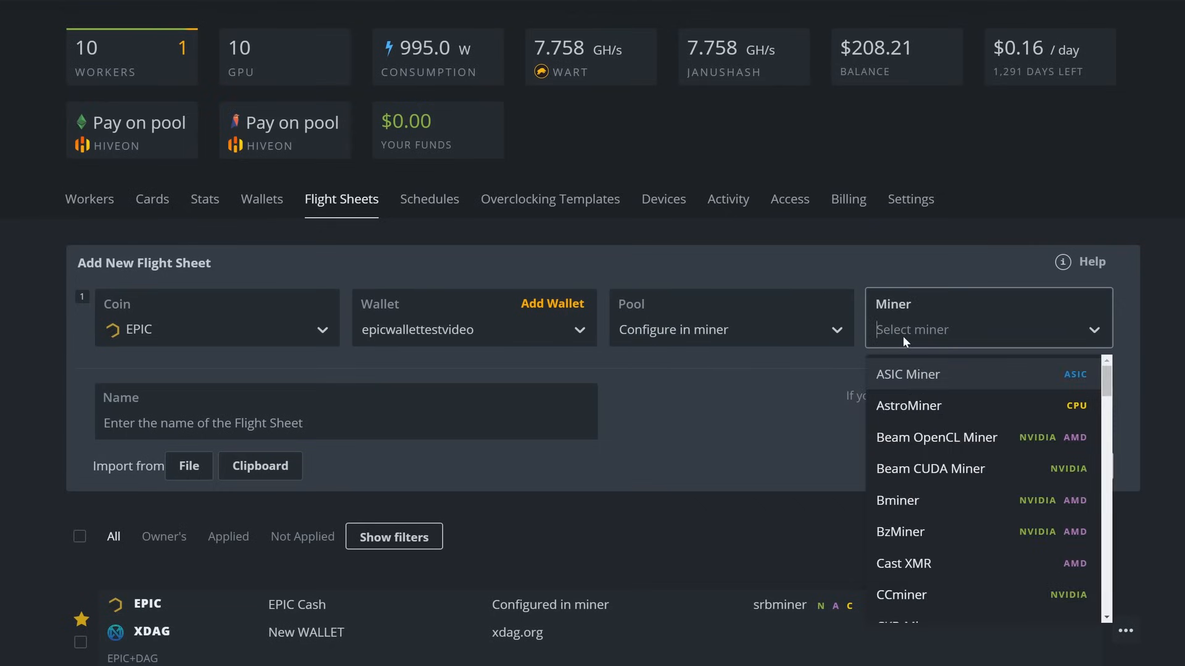
pyautogui.write('srb')
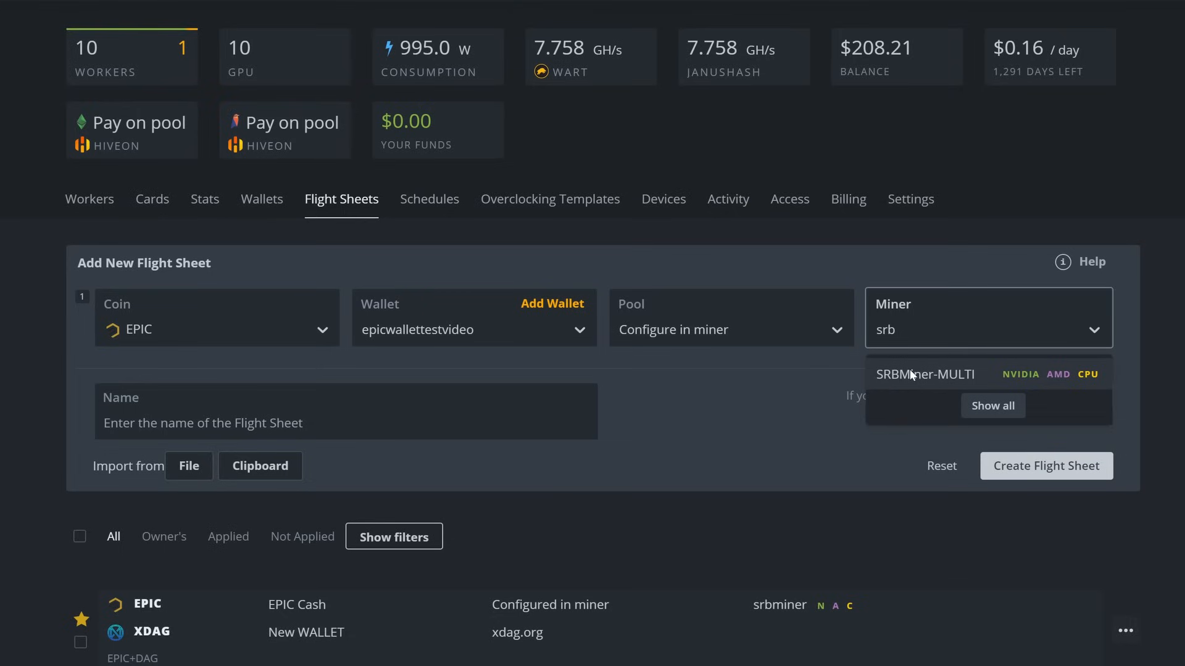
pyautogui.click(910, 369)
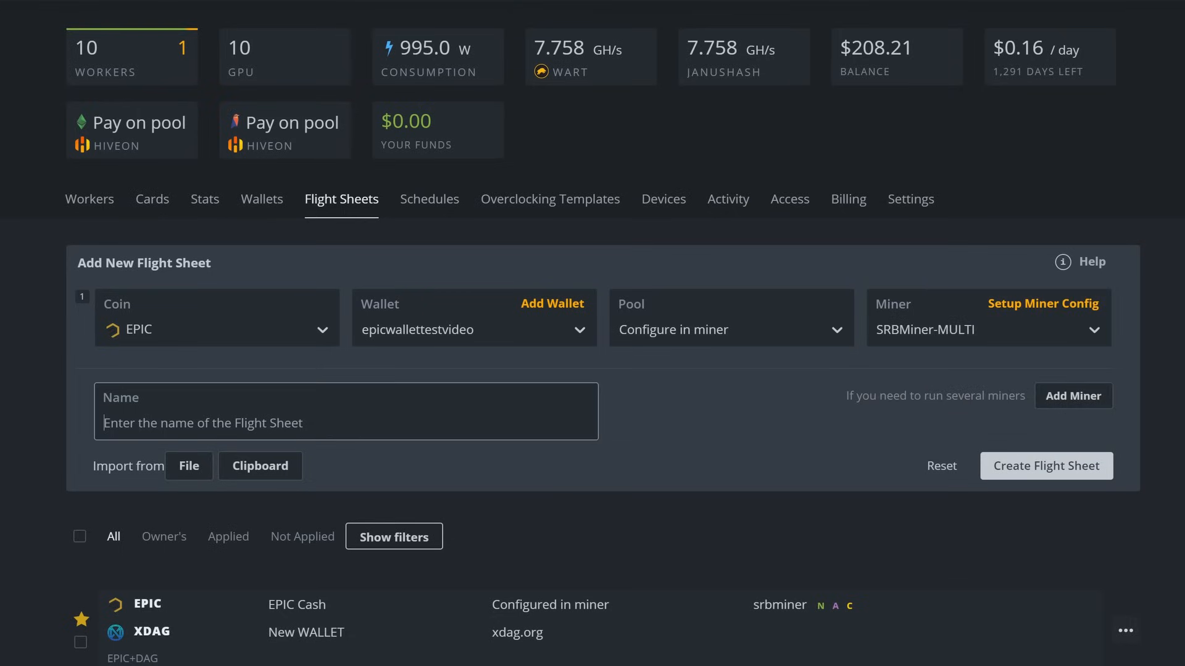
pyautogui.write('EPIC')
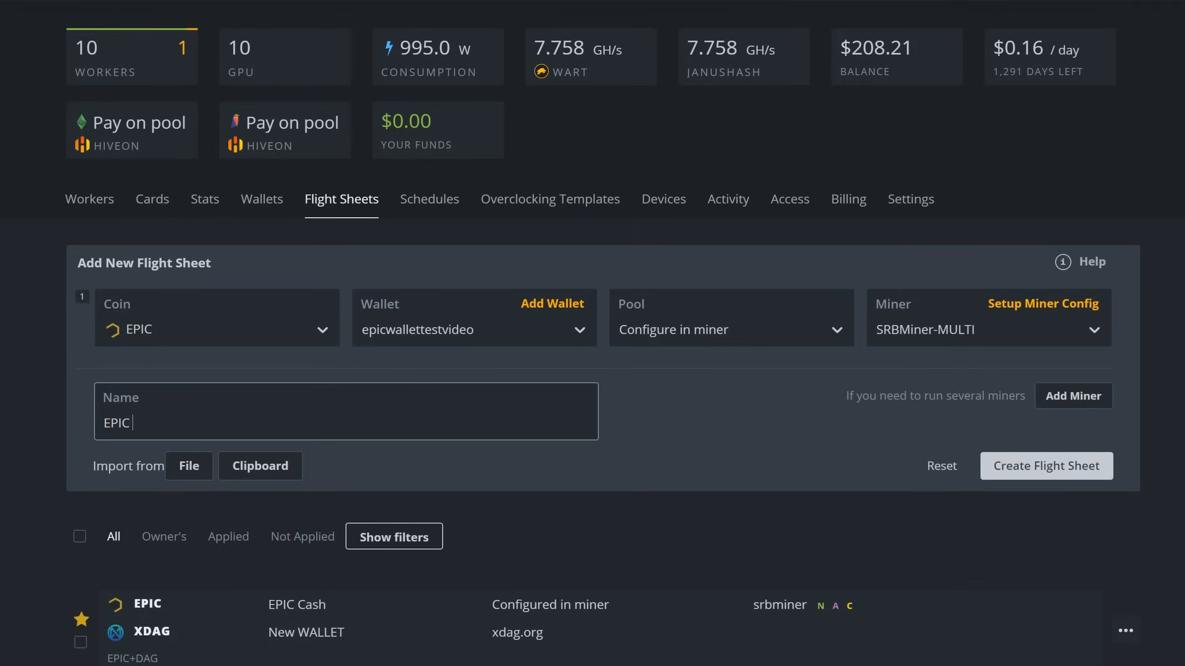
pyautogui.write(' videotest')
# In SRBMiner-MULTI's first coin settings, set hash algorithm randomepic and enter the wallet account
pyautogui.click(1024, 304)
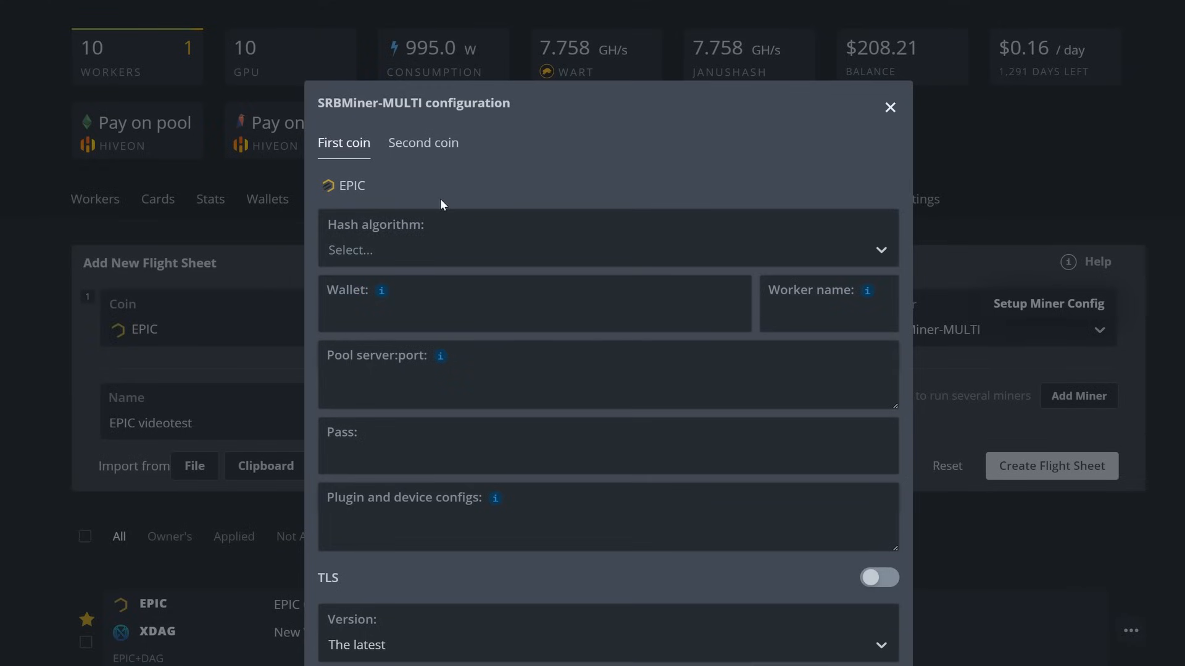
pyautogui.click(418, 151)
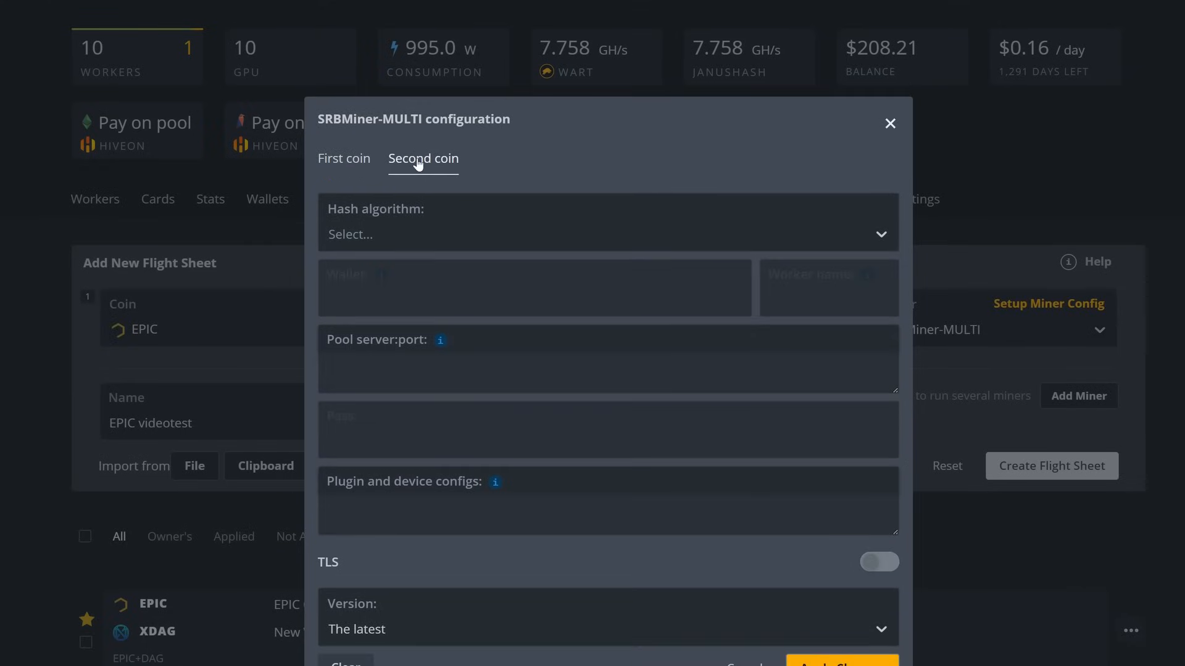
pyautogui.click(350, 160)
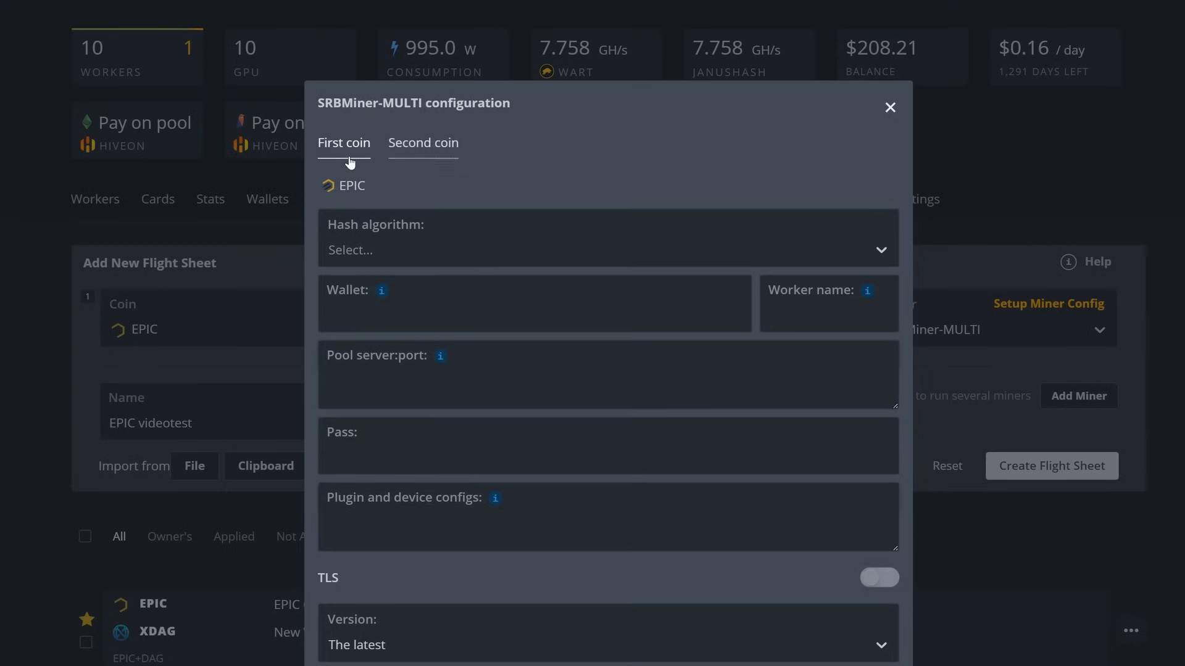
pyautogui.click(376, 250)
pyautogui.write('epic')
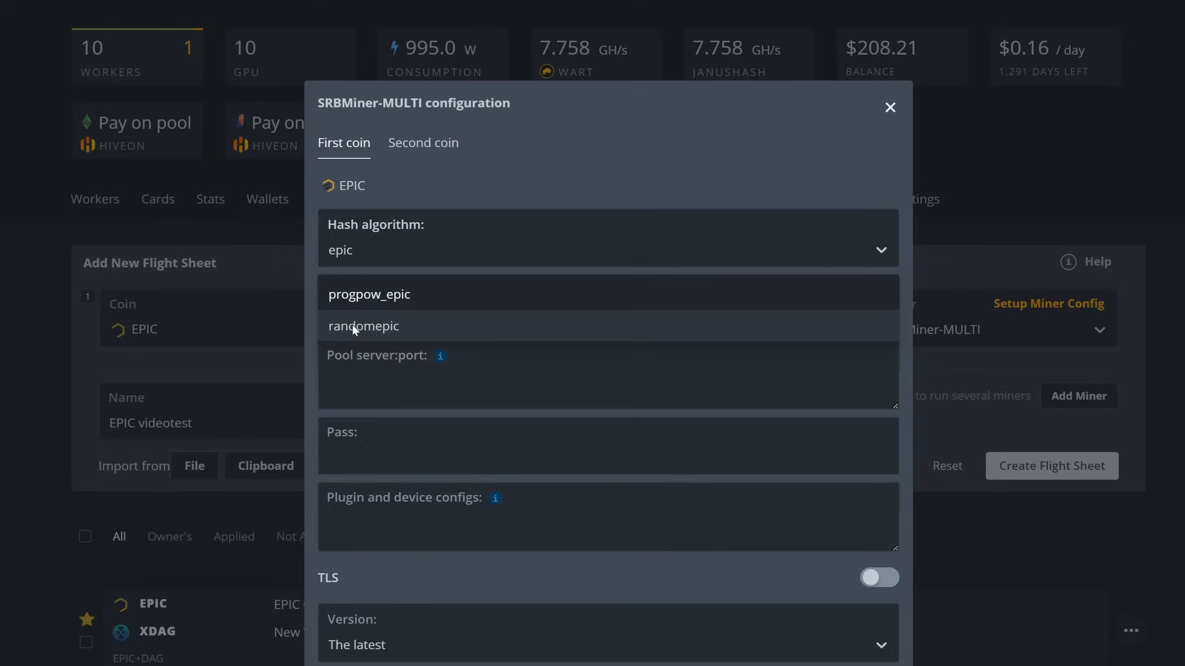
pyautogui.click(372, 323)
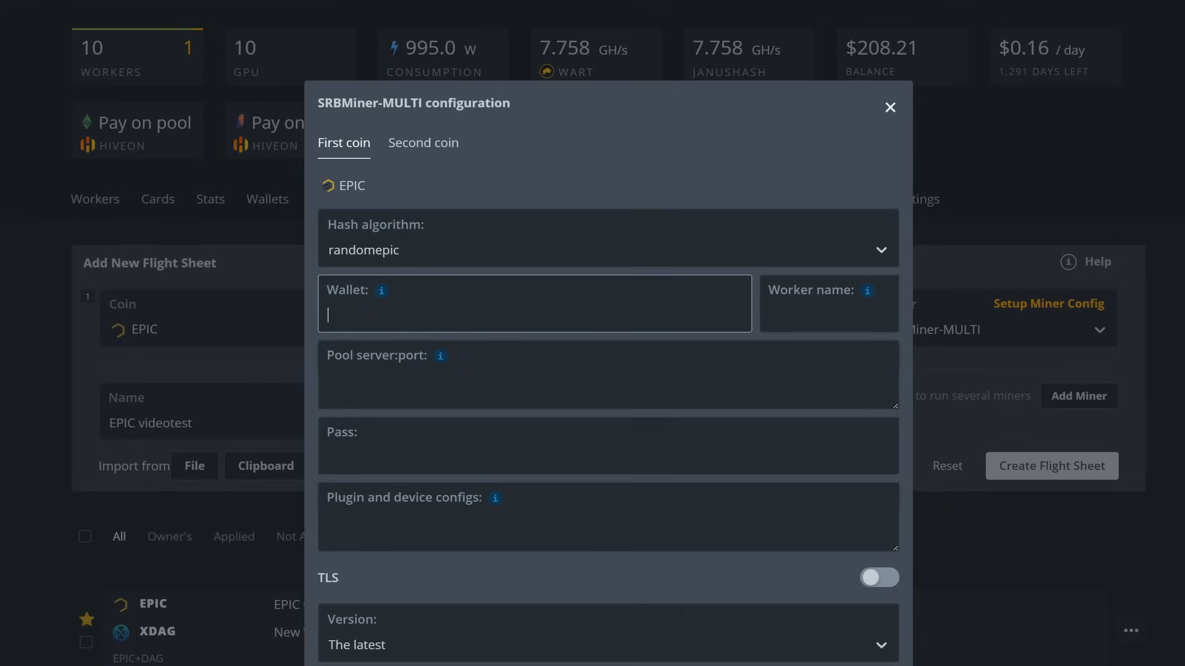
pyautogui.write('testvideo#')
# Move the %WORKER_NAME% template from Worker name to the end of the Wallet entry
pyautogui.moveTo(867, 291)
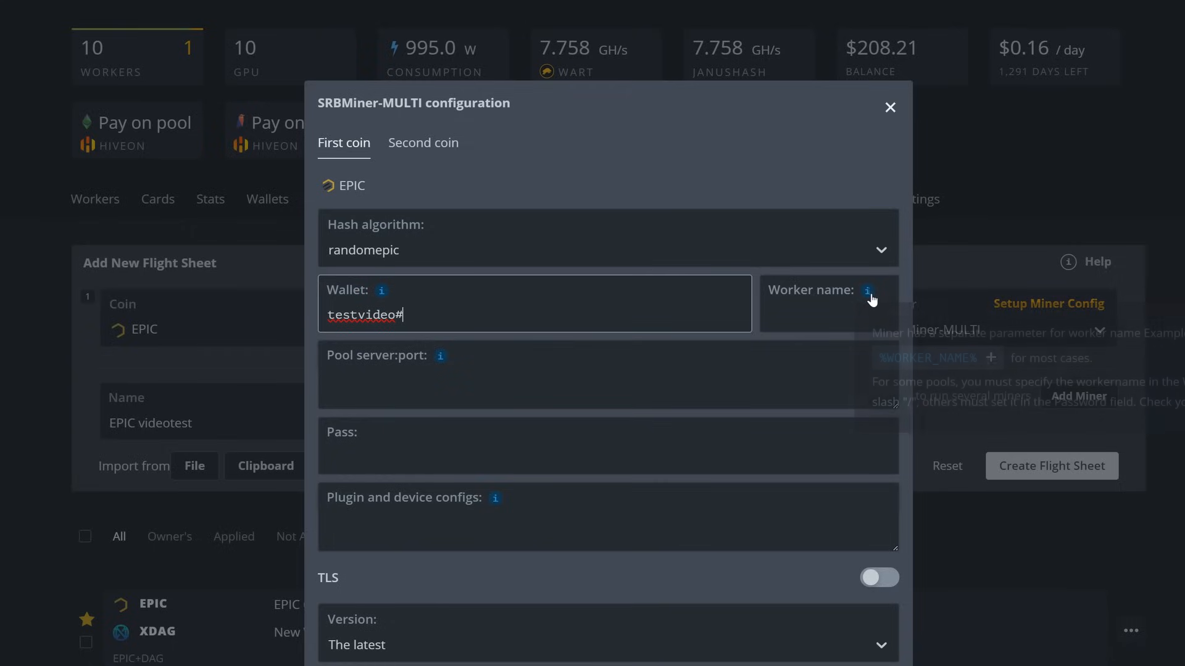
pyautogui.click(902, 363)
pyautogui.click(857, 315)
pyautogui.hotkey('ctrl', 'a')
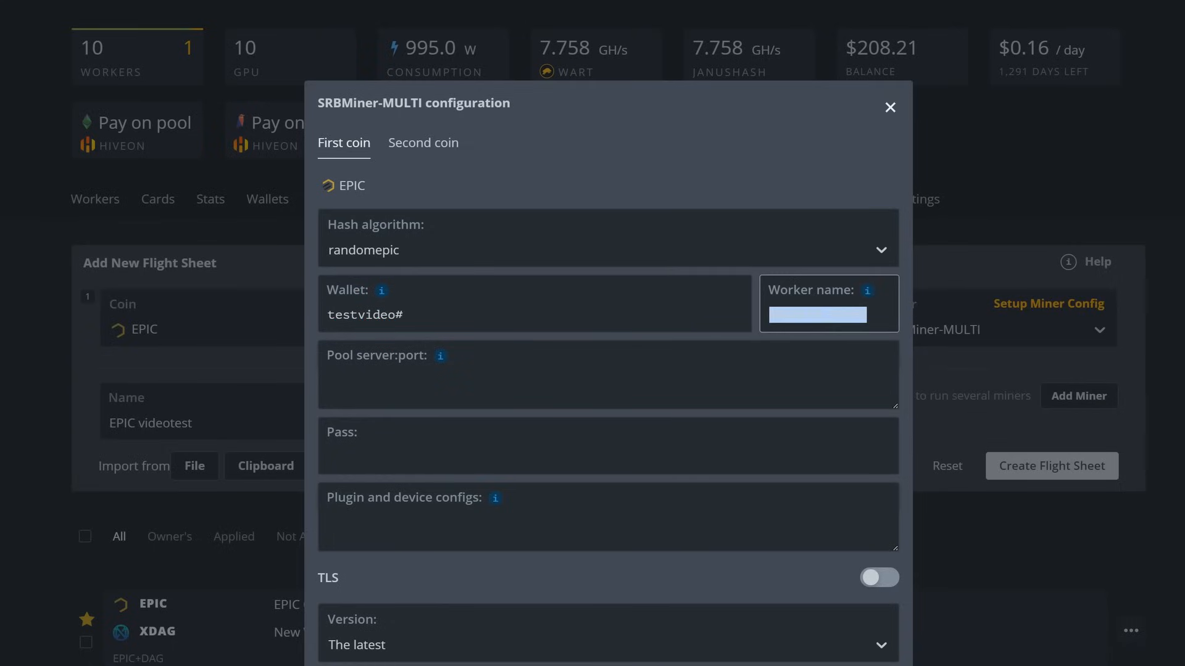
pyautogui.rightClick(785, 312)
pyautogui.click(811, 358)
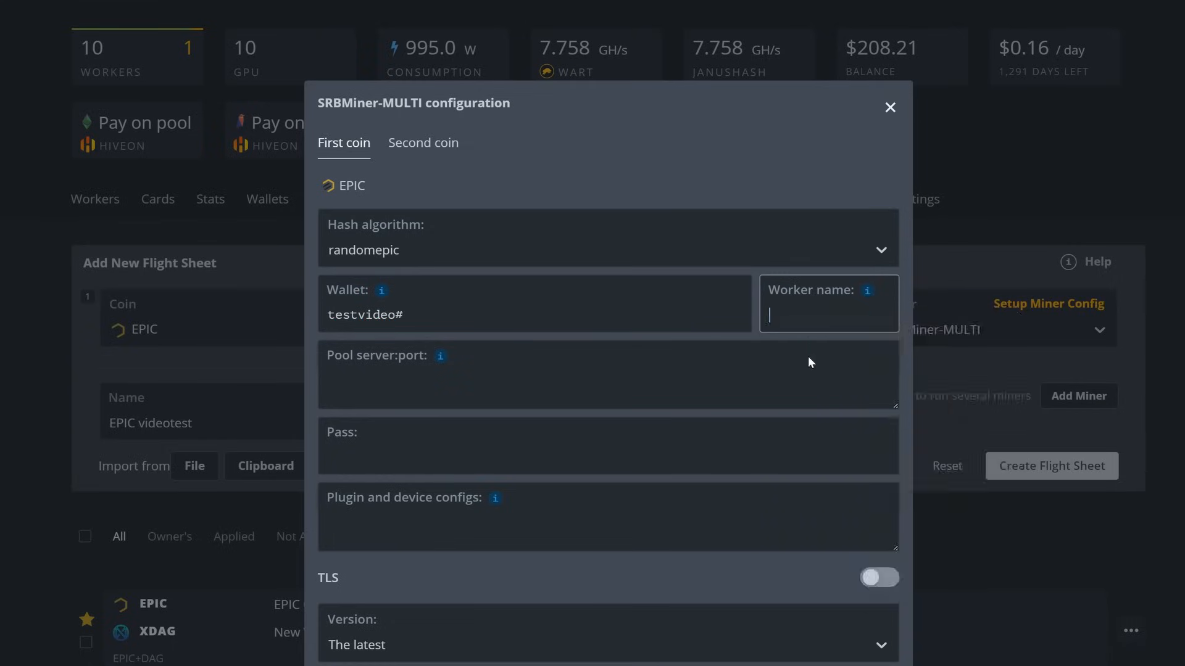
pyautogui.click(395, 316)
pyautogui.hotkey('ctrl', 'v')
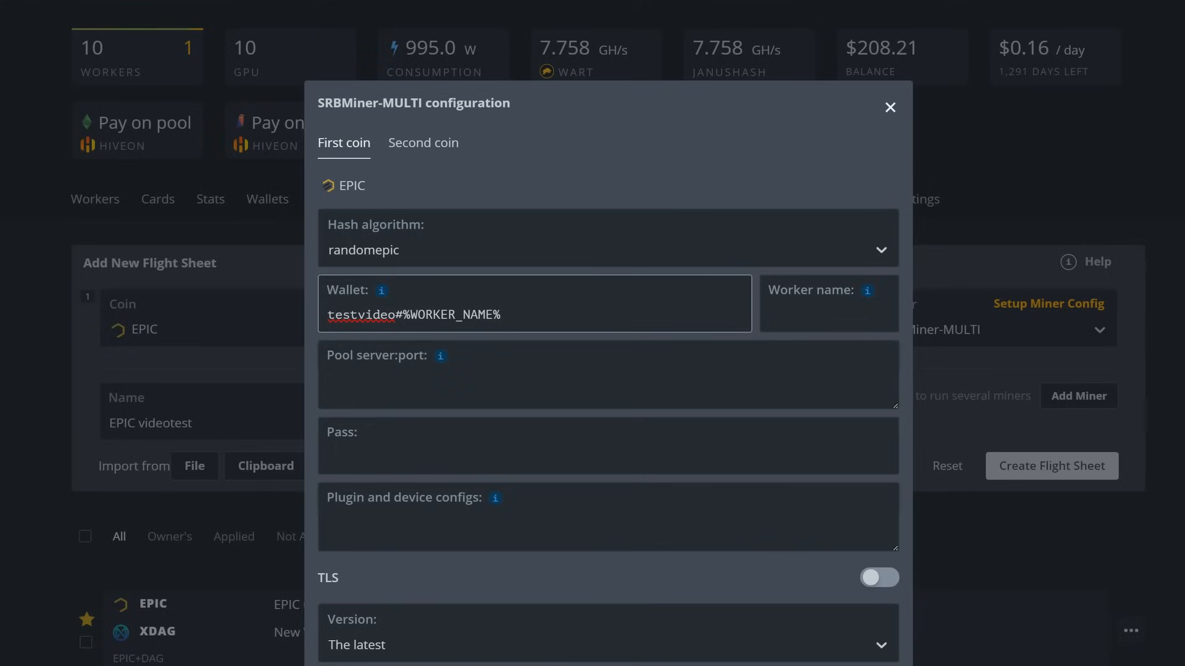
# Set the first coin's pool to 51pool.online:3416 and enter the pool password
pyautogui.click(328, 376)
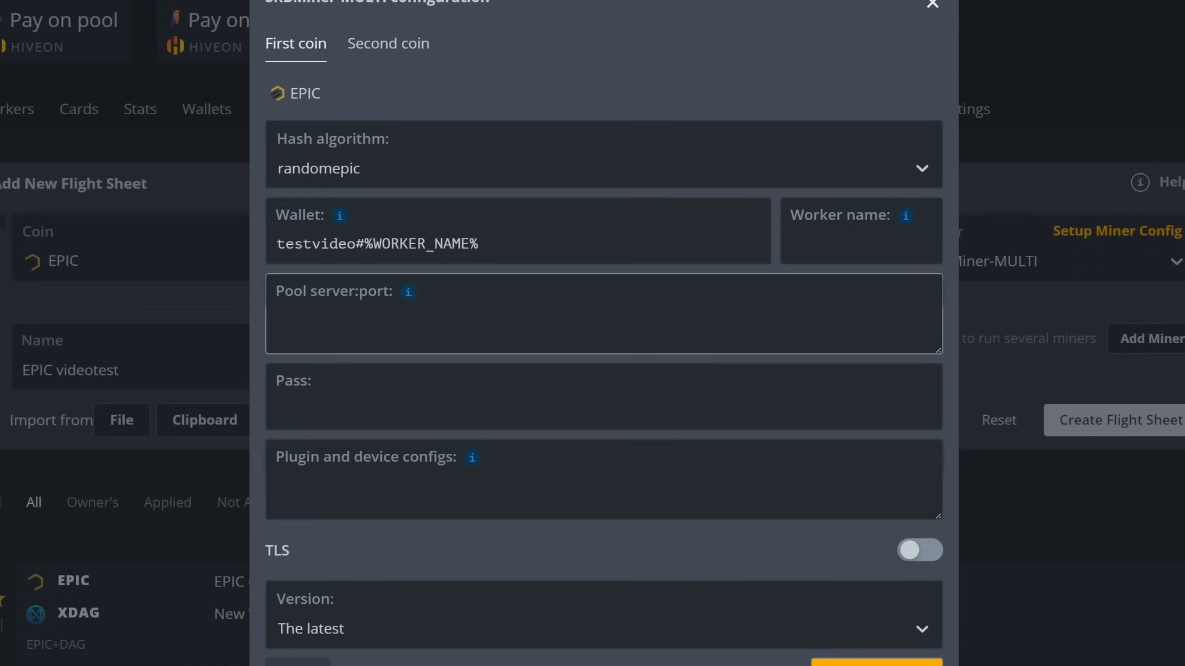
pyautogui.hotkey('ctrl', 'v')
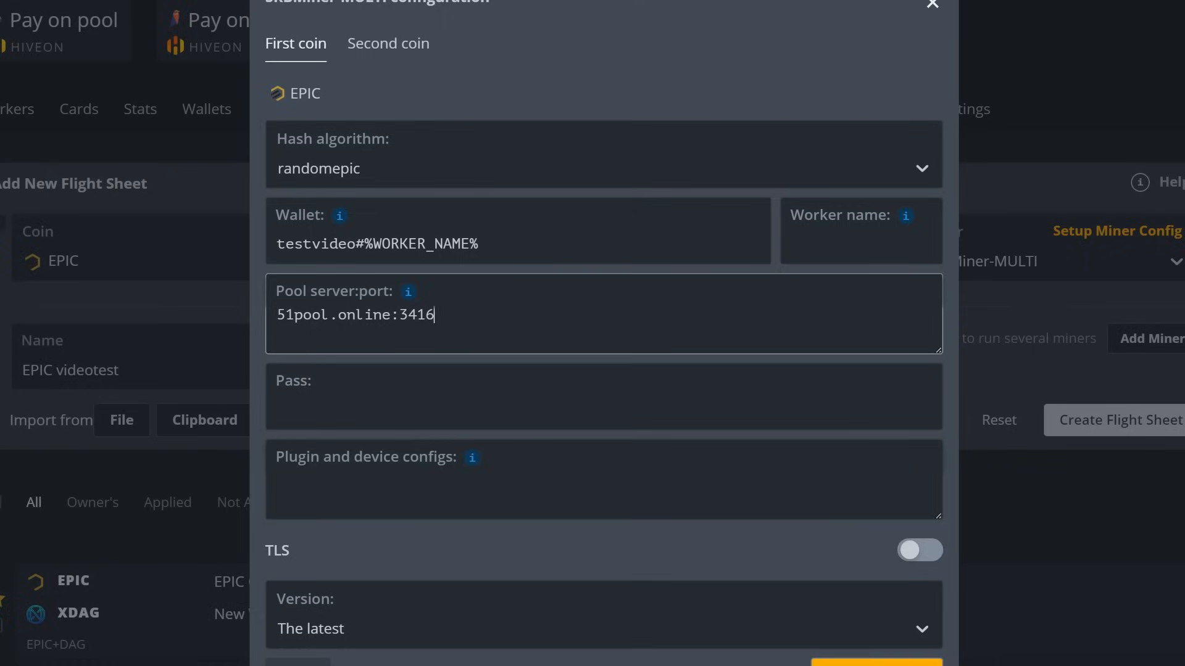
pyautogui.click(277, 410)
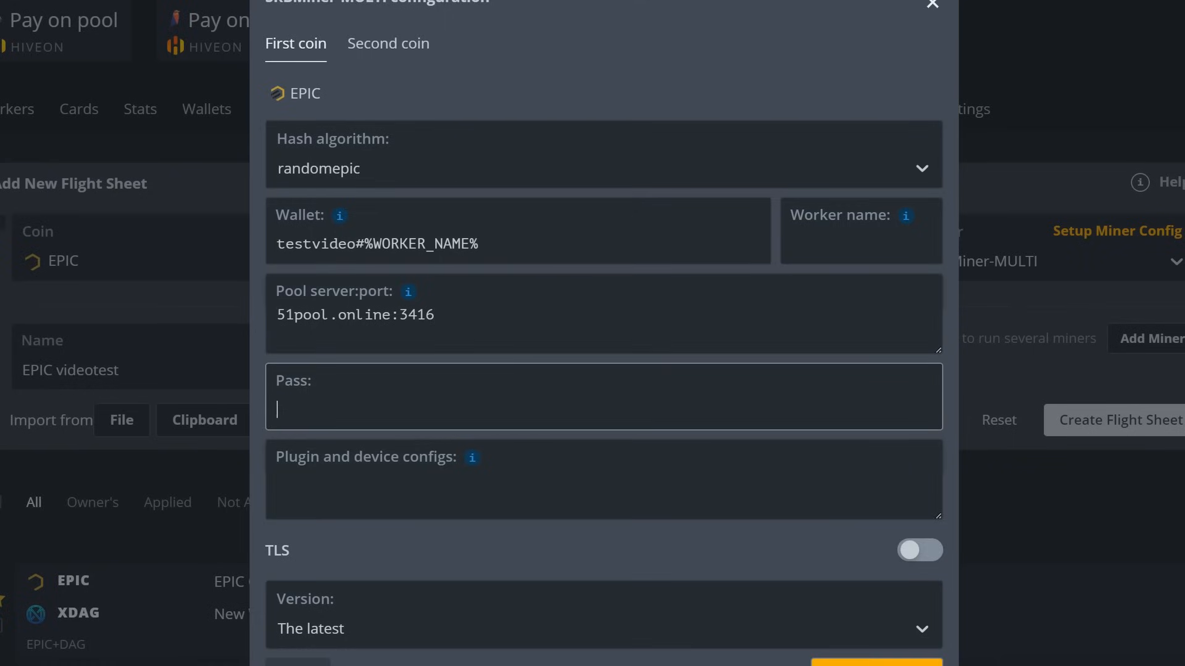
pyautogui.write('testvideo')
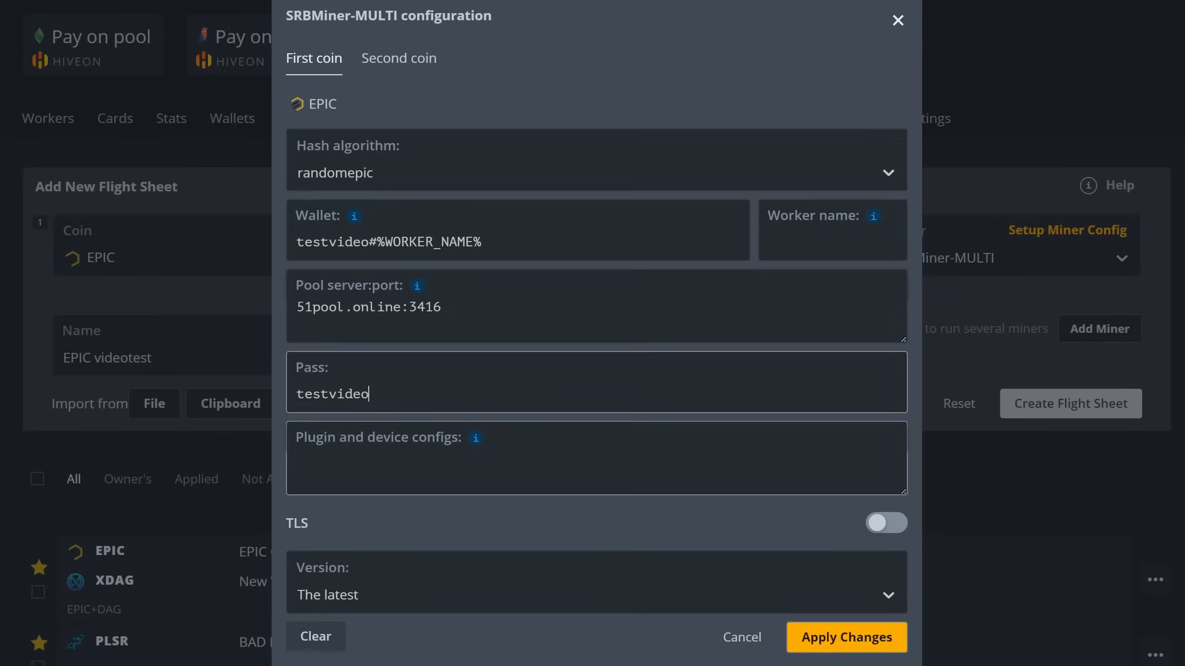
# Add plugin configs --disable-gpu, --multi-algorithm-job-mode 3 and --keepalive true
pyautogui.moveTo(902, 492); pyautogui.dragTo(903, 525)
pyautogui.click(297, 431)
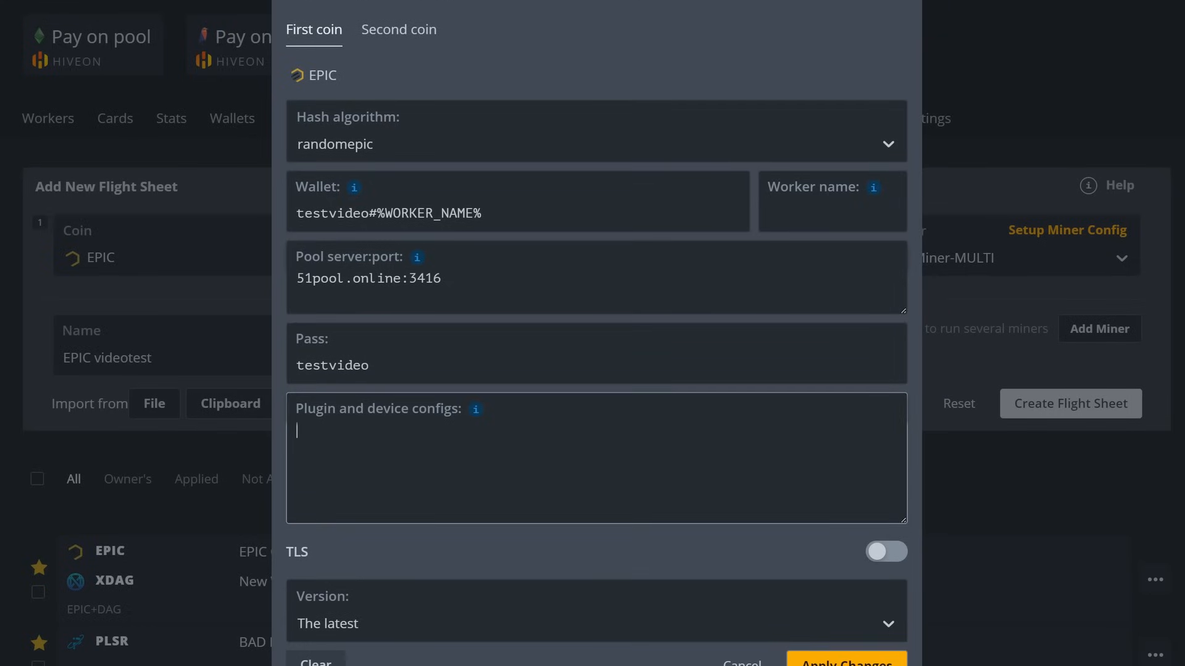
pyautogui.hotkey('ctrl', 'v')
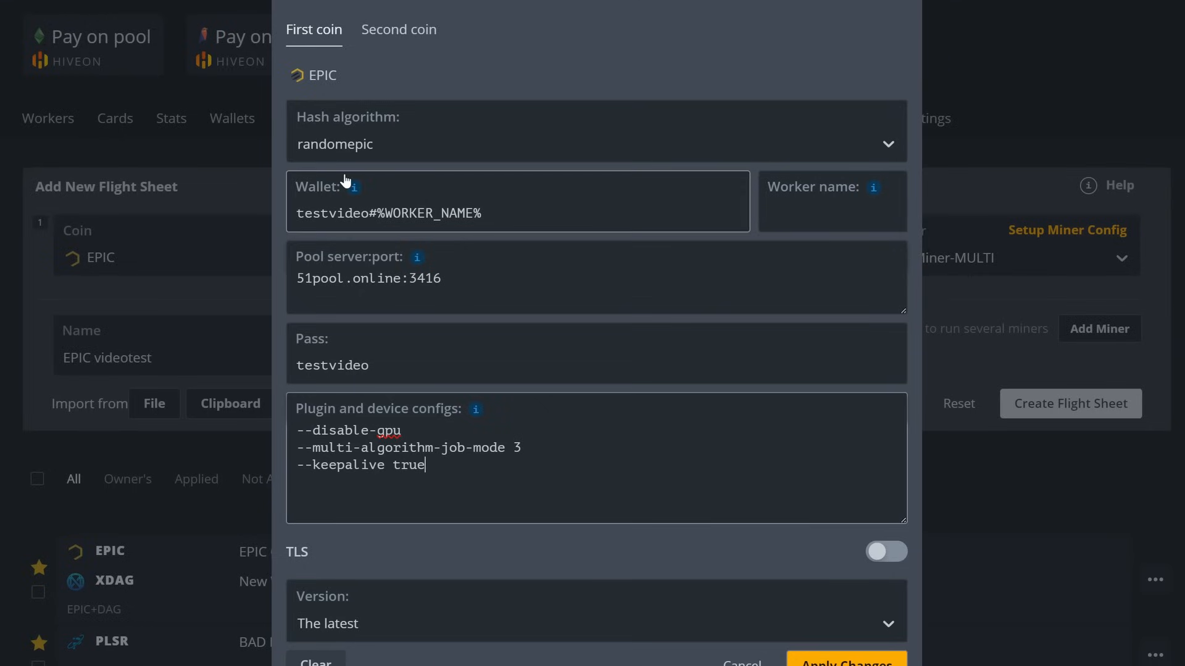
pyautogui.click(382, 40)
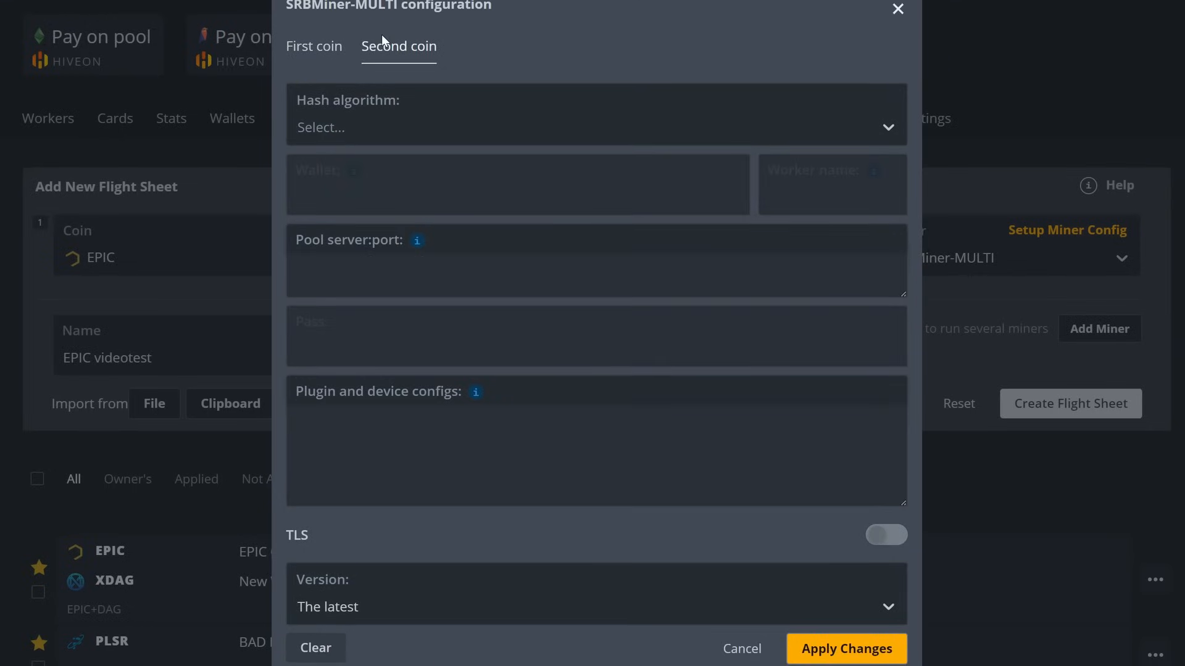
# Set the second coin's hash algorithm to randomx and insert %WAL% into its wallet
pyautogui.click(387, 124)
pyautogui.write('randomx')
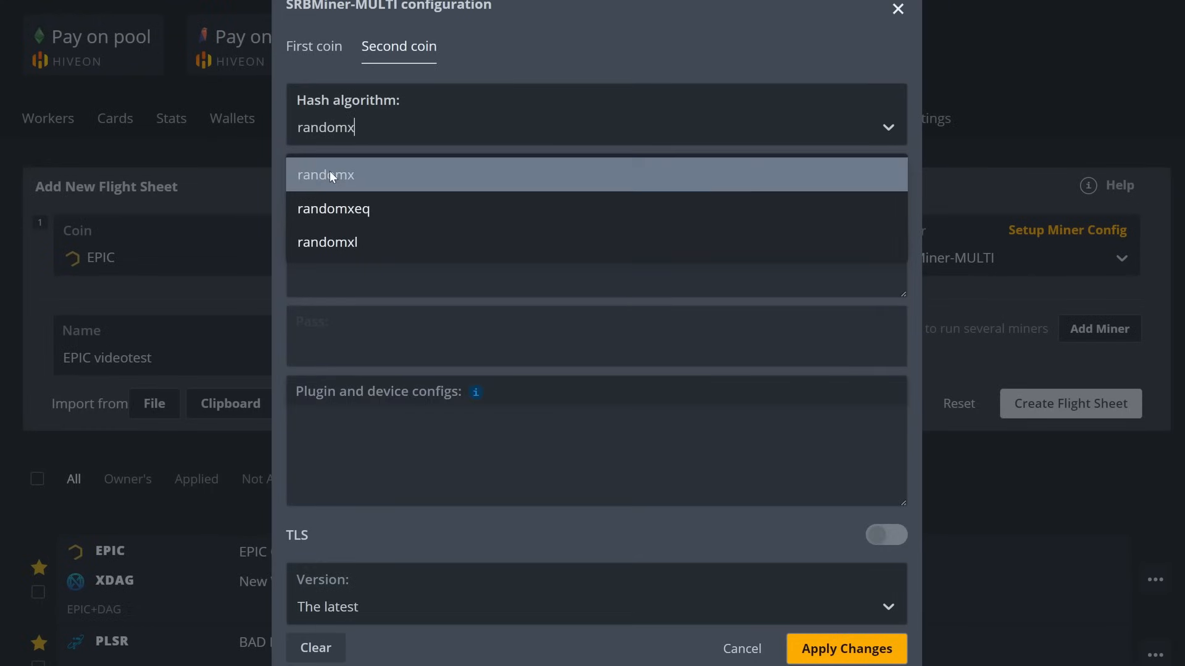
pyautogui.click(329, 173)
pyautogui.moveTo(356, 173)
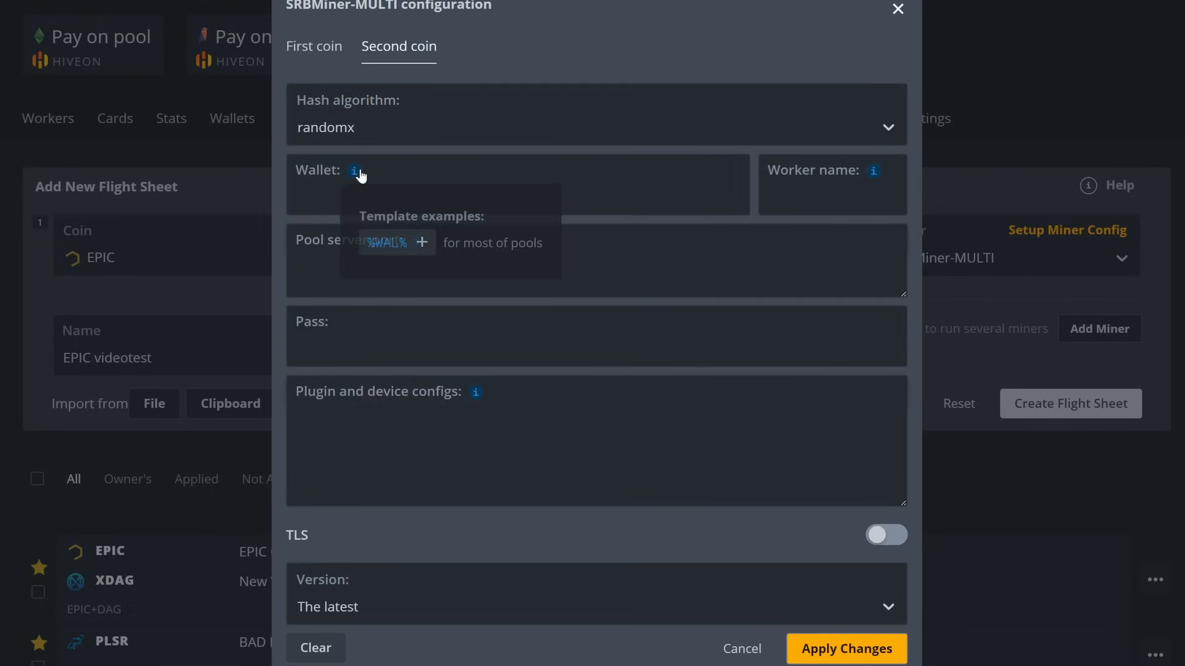
pyautogui.click(389, 242)
# Set Worker name to %WORKER_NAME% and make the wallet %WAL%.%WORKER_NAME%
pyautogui.moveTo(876, 176)
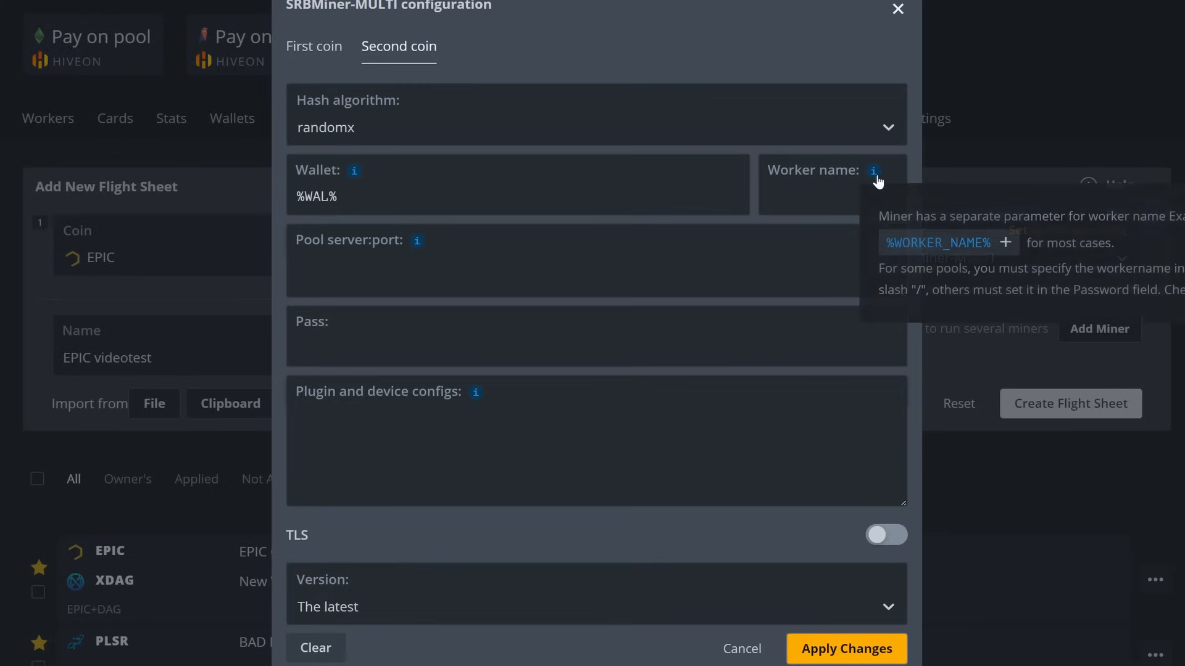
pyautogui.click(903, 247)
pyautogui.moveTo(874, 196); pyautogui.dragTo(769, 196)
pyautogui.rightClick(792, 201)
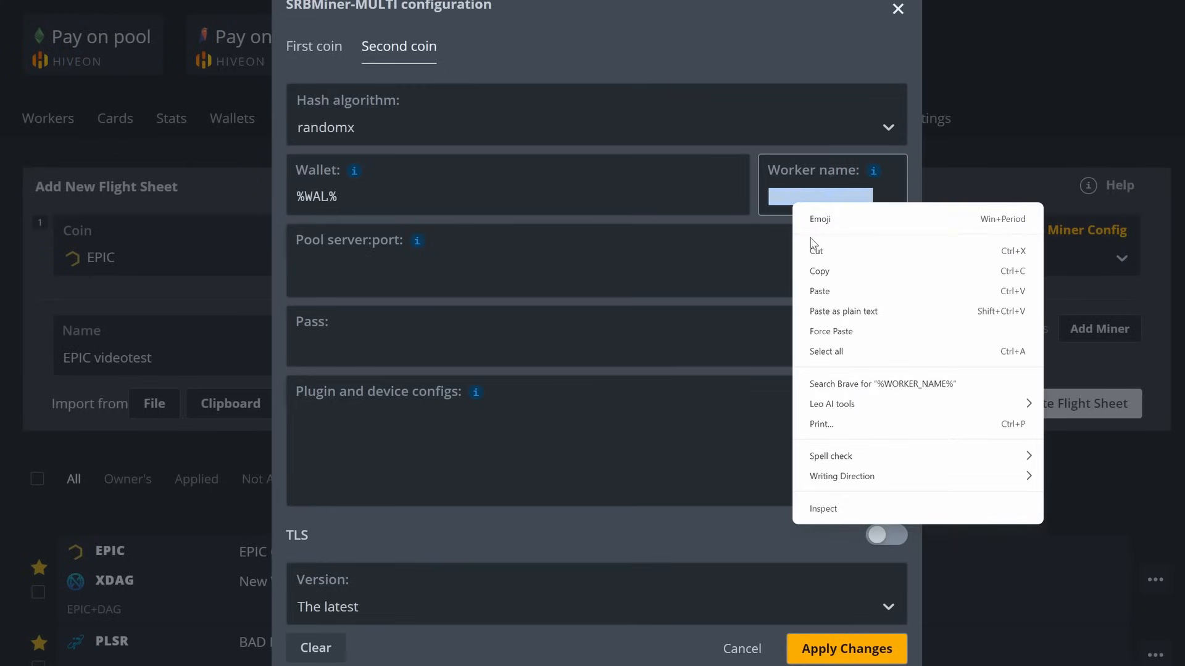
pyautogui.click(827, 272)
pyautogui.click(518, 196)
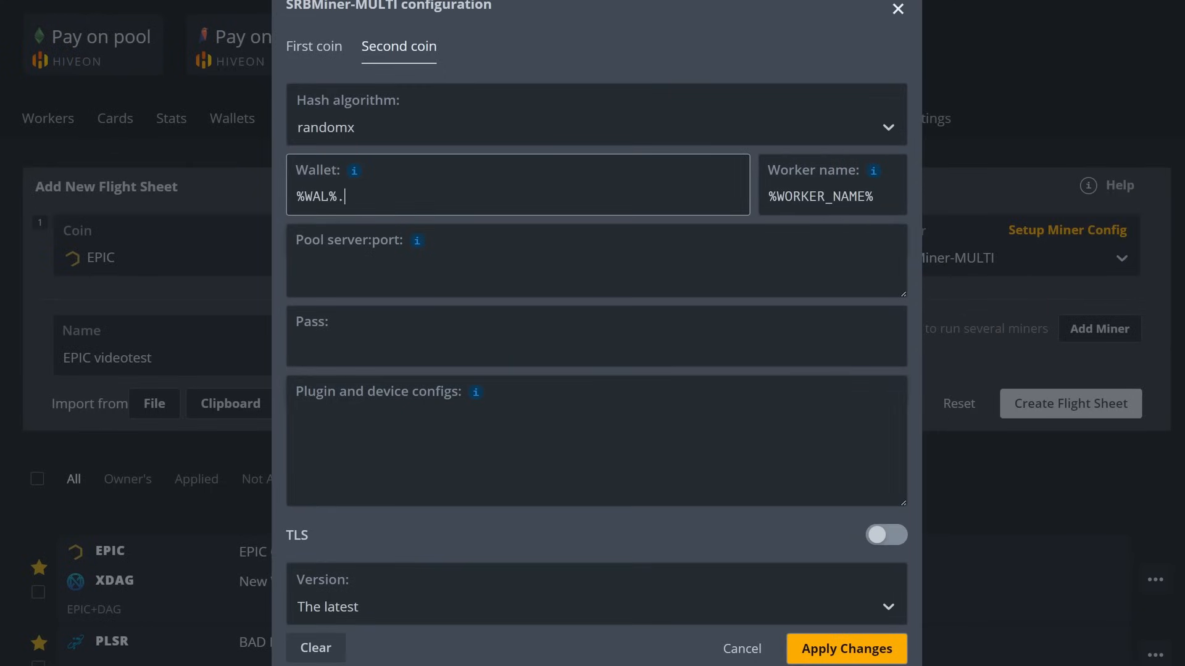
pyautogui.write('.')
pyautogui.hotkey('ctrl', 'v')
# Copy the US Zephyr server us.zephyr.herominers.com:1123 from the HeroMiners page
pyautogui.click(364, 238)
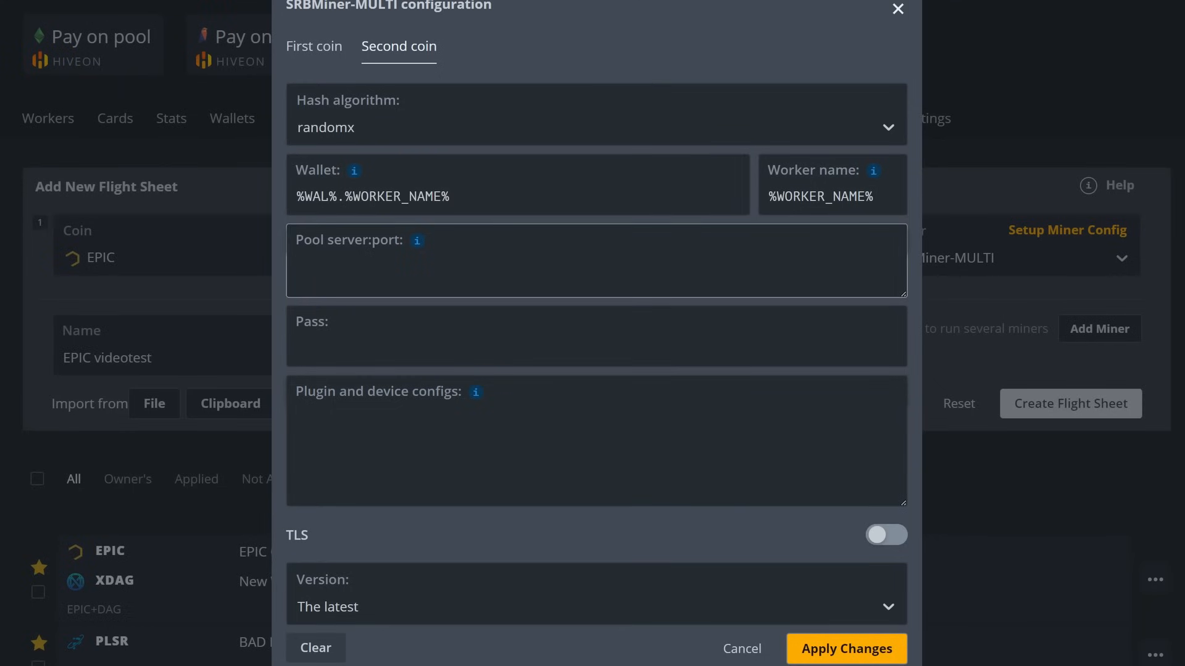
pyautogui.hotkey('ctrl', 'Tab')
pyautogui.scroll(9, 858, 179)
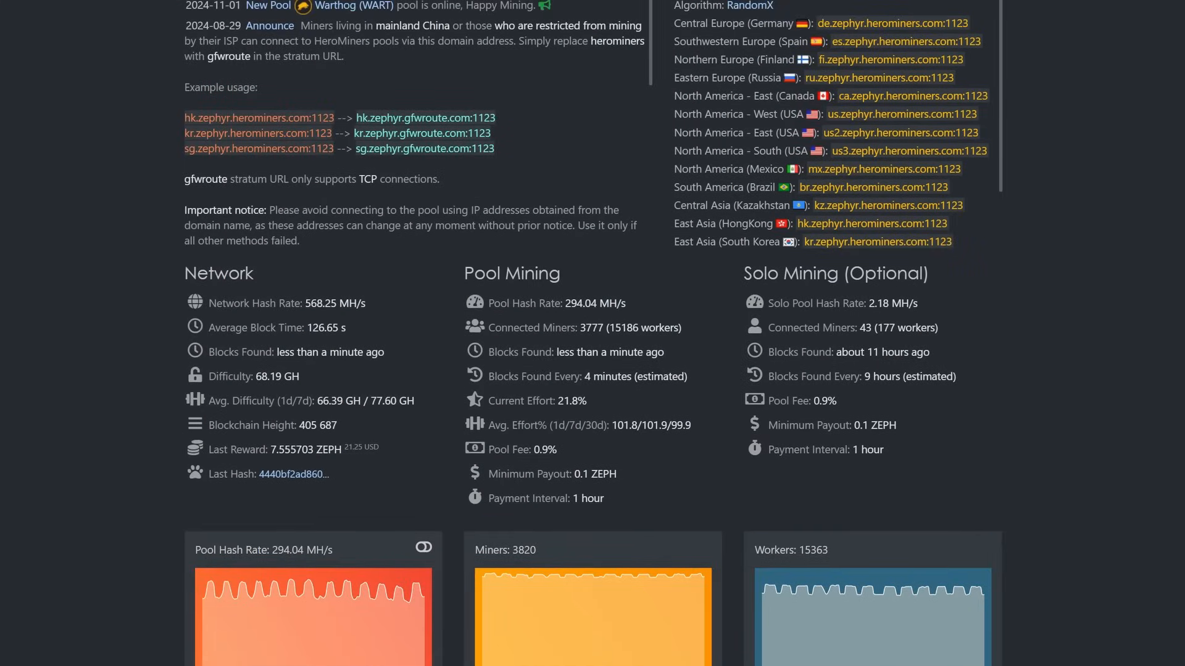
pyautogui.moveTo(828, 114); pyautogui.dragTo(984, 117)
pyautogui.rightClick(981, 118)
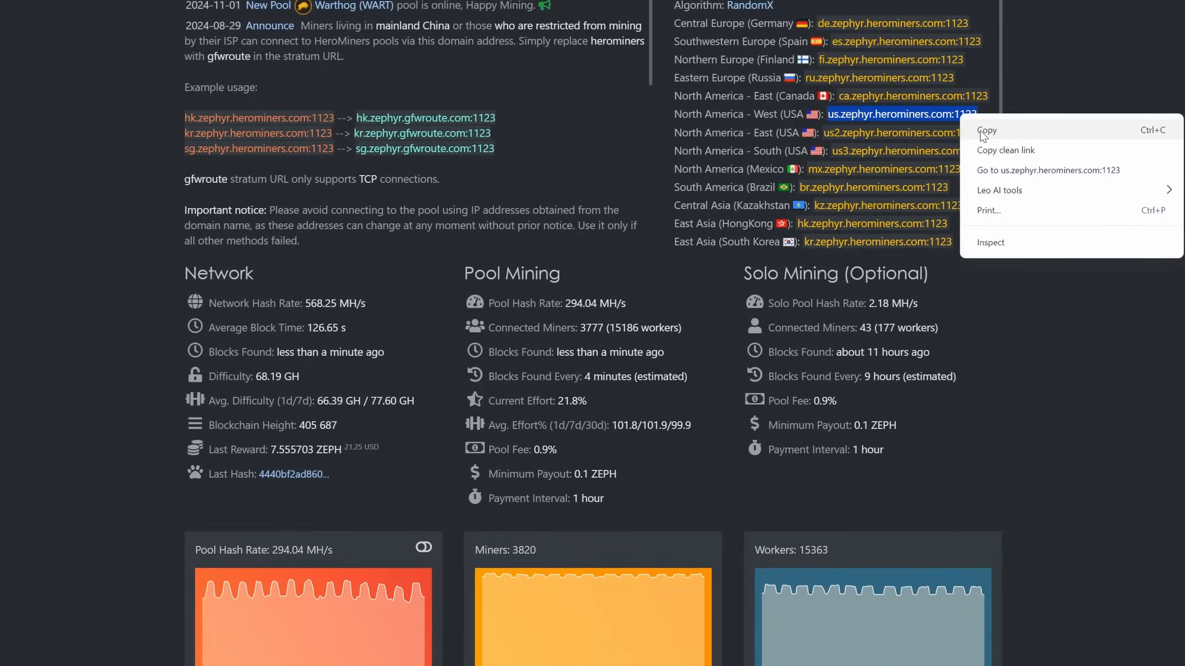
pyautogui.click(985, 131)
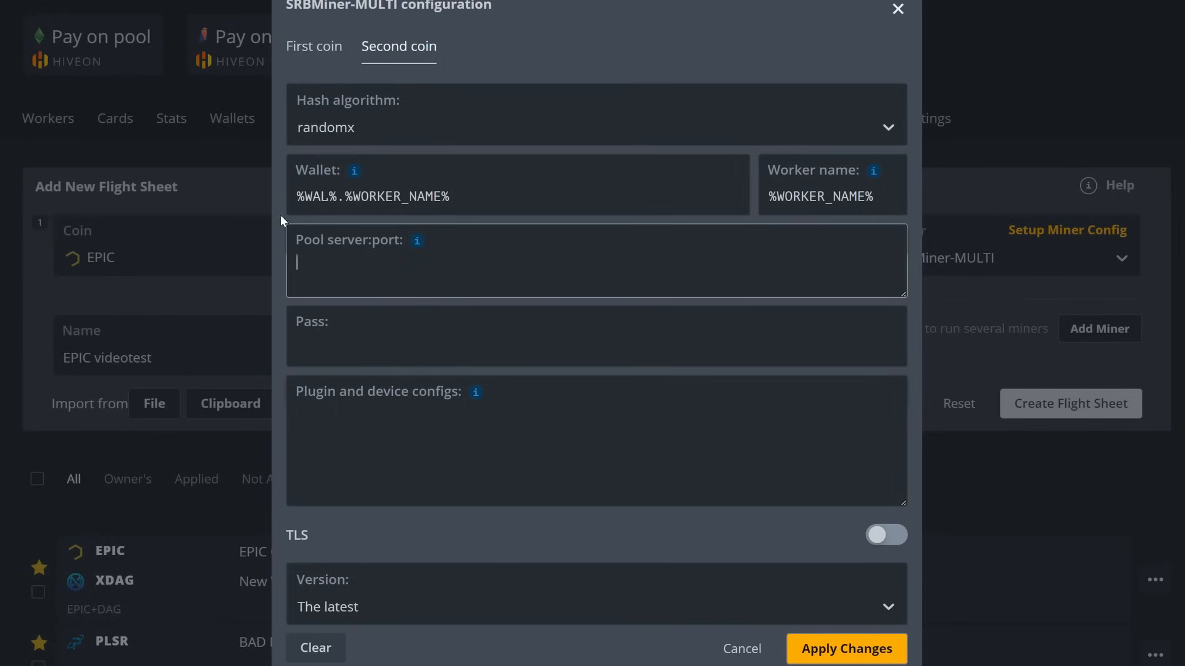
# Give the second coin pool us.zephyr.herominers.com:1123 and the first coin's plugin configs, then apply
pyautogui.hotkey('ctrl', 'v')
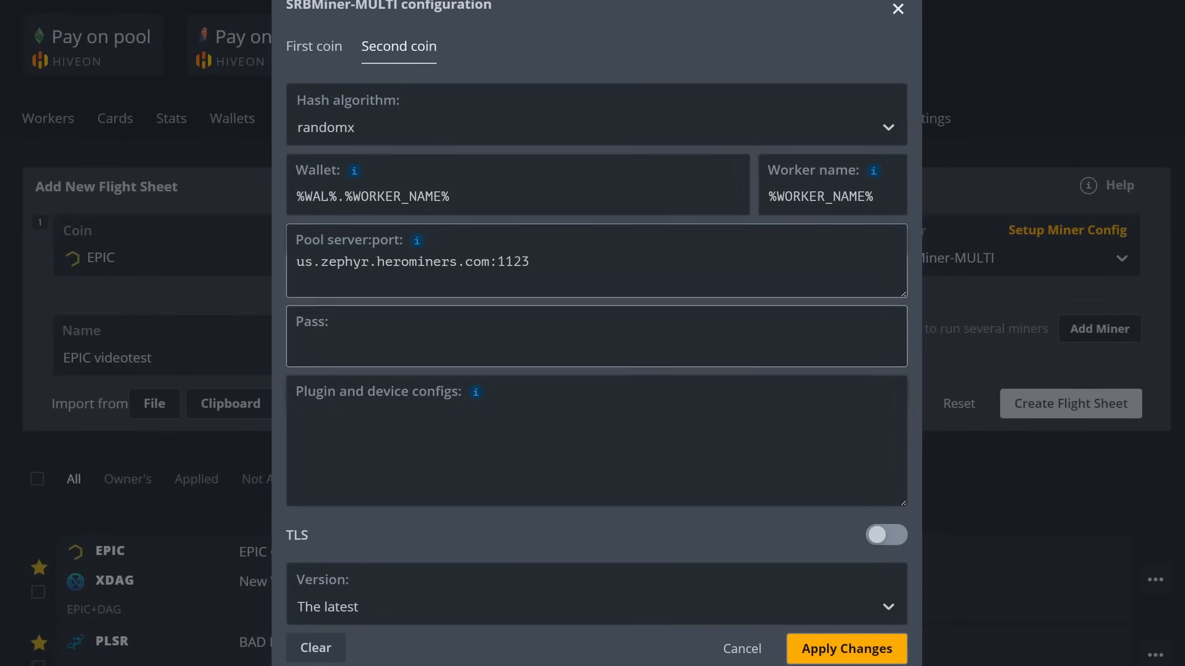
pyautogui.click(396, 409)
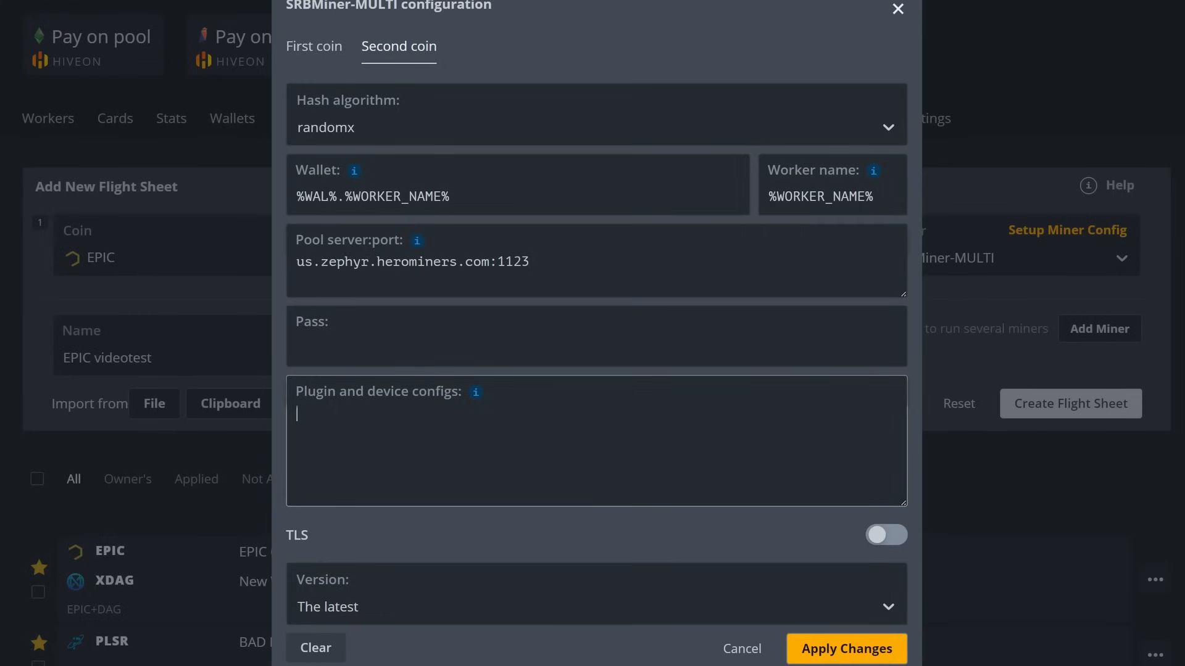
pyautogui.click(313, 51)
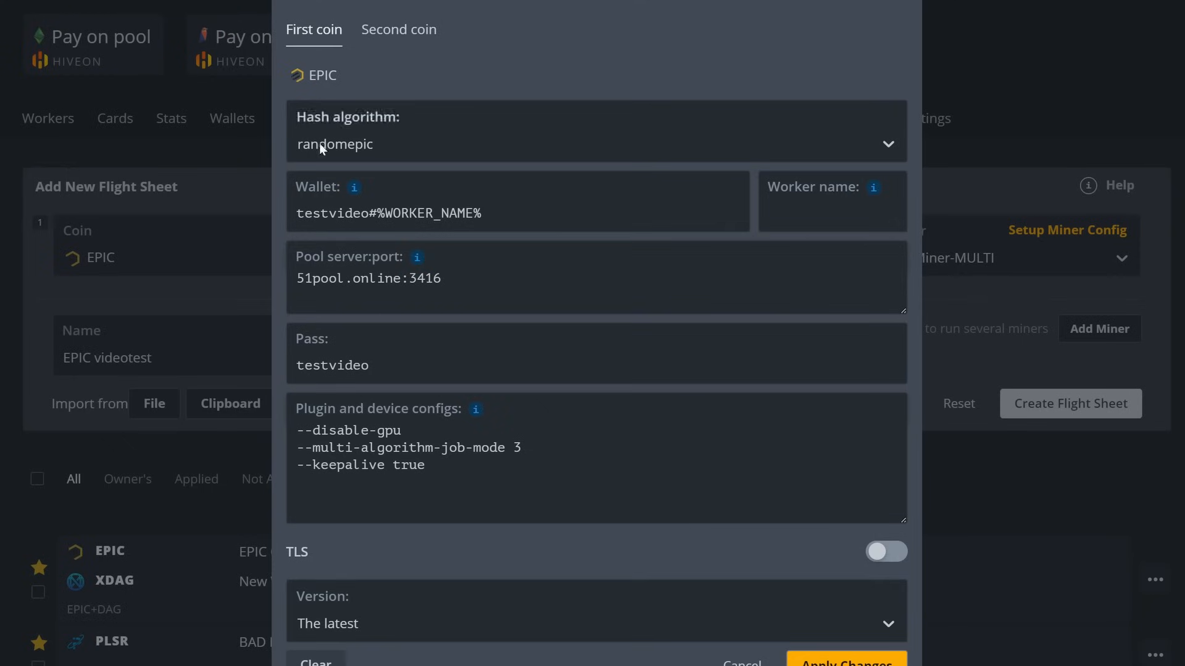
pyautogui.hotkey('ctrl', 'a')
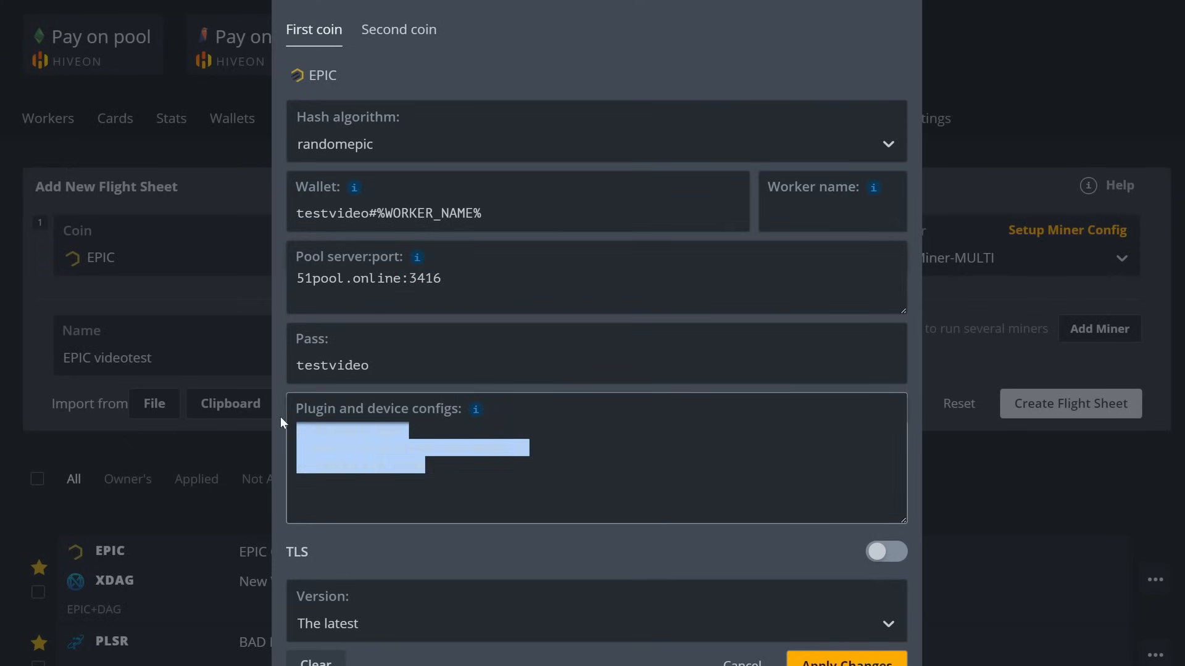
pyautogui.rightClick(333, 435)
pyautogui.click(373, 503)
pyautogui.click(409, 35)
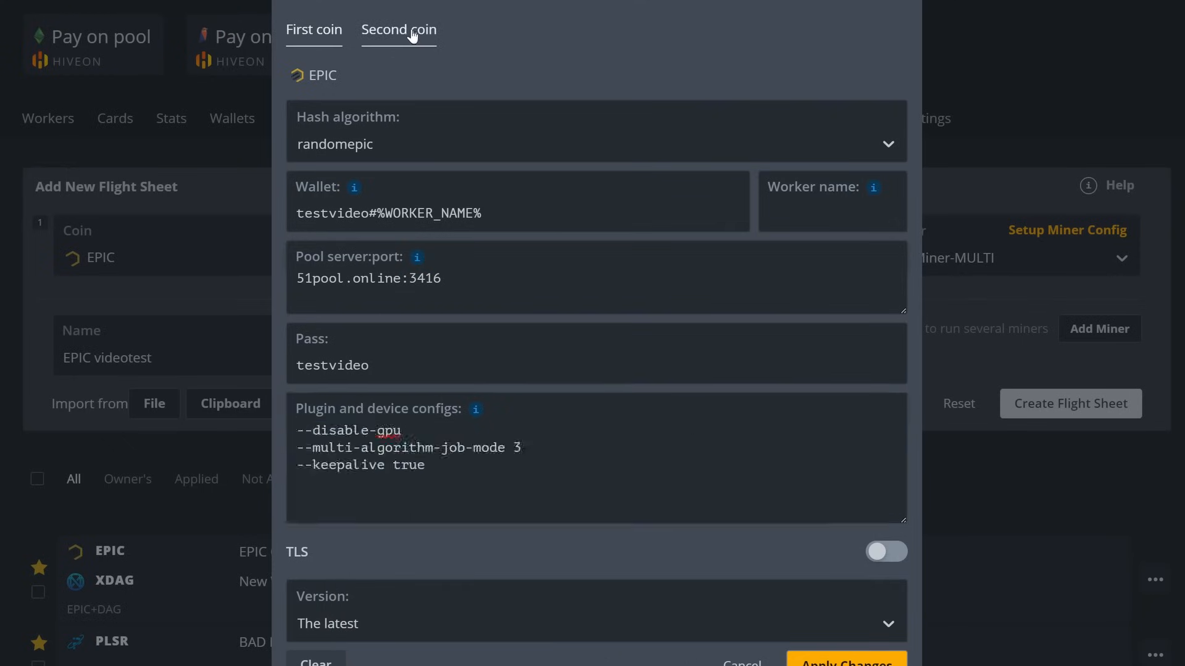
pyautogui.click(398, 432)
pyautogui.hotkey('ctrl', 'v')
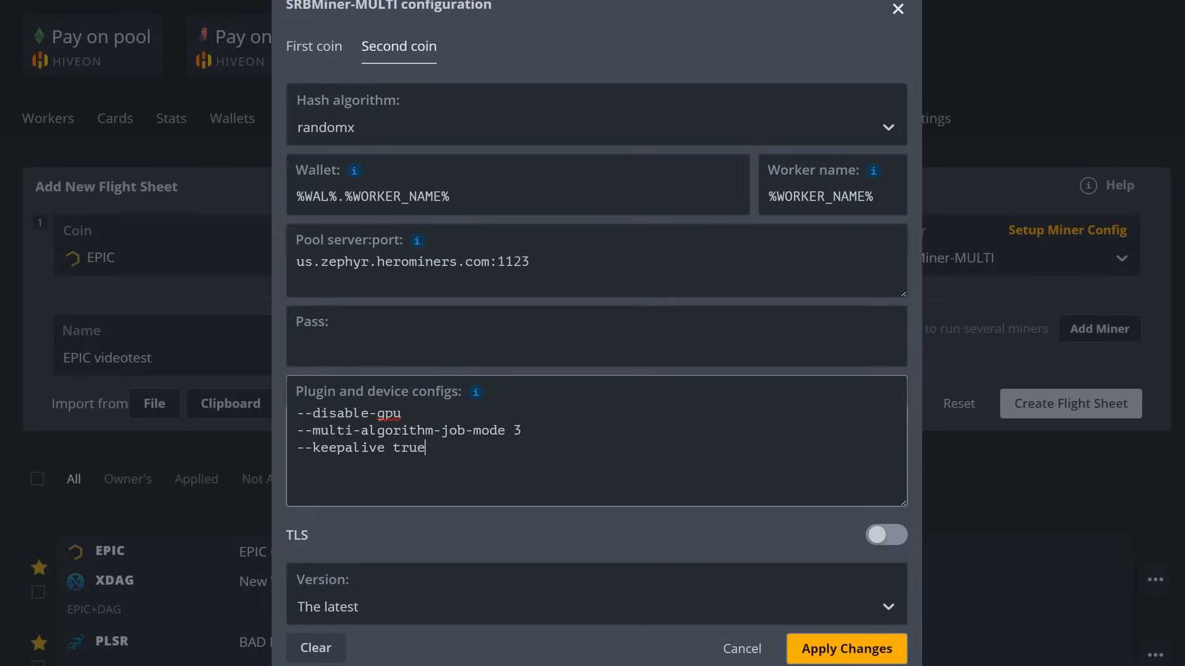
pyautogui.click(836, 649)
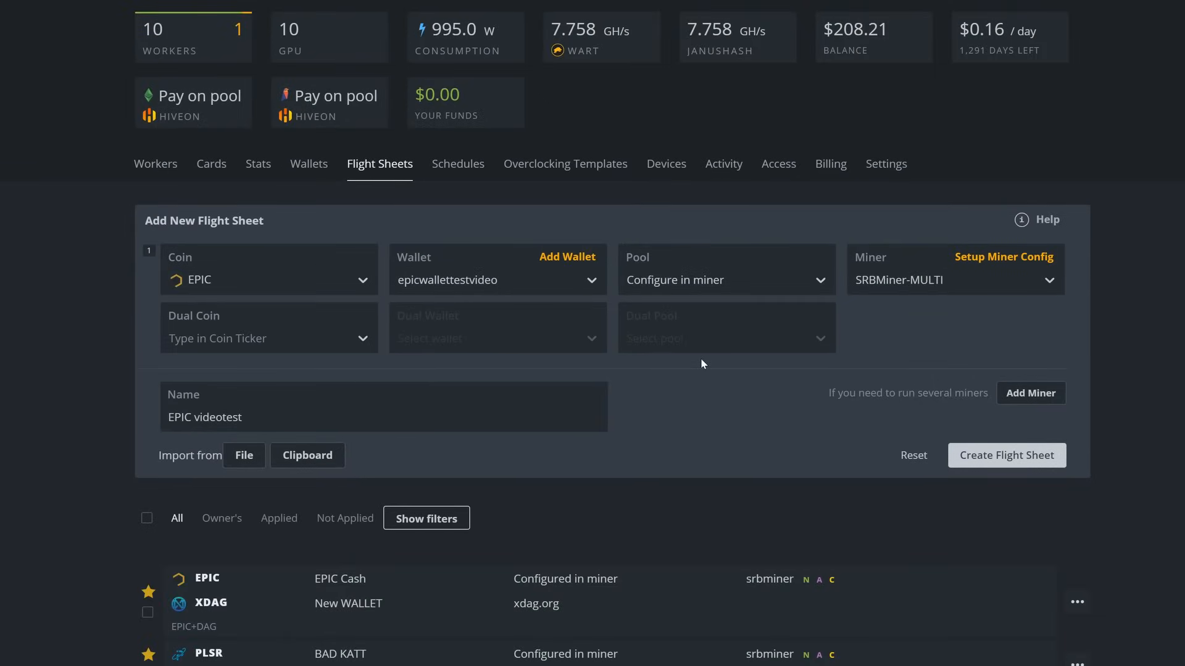
# Review both coins' settings in the SRBMiner-MULTI configuration
pyautogui.click(994, 261)
pyautogui.click(452, 127)
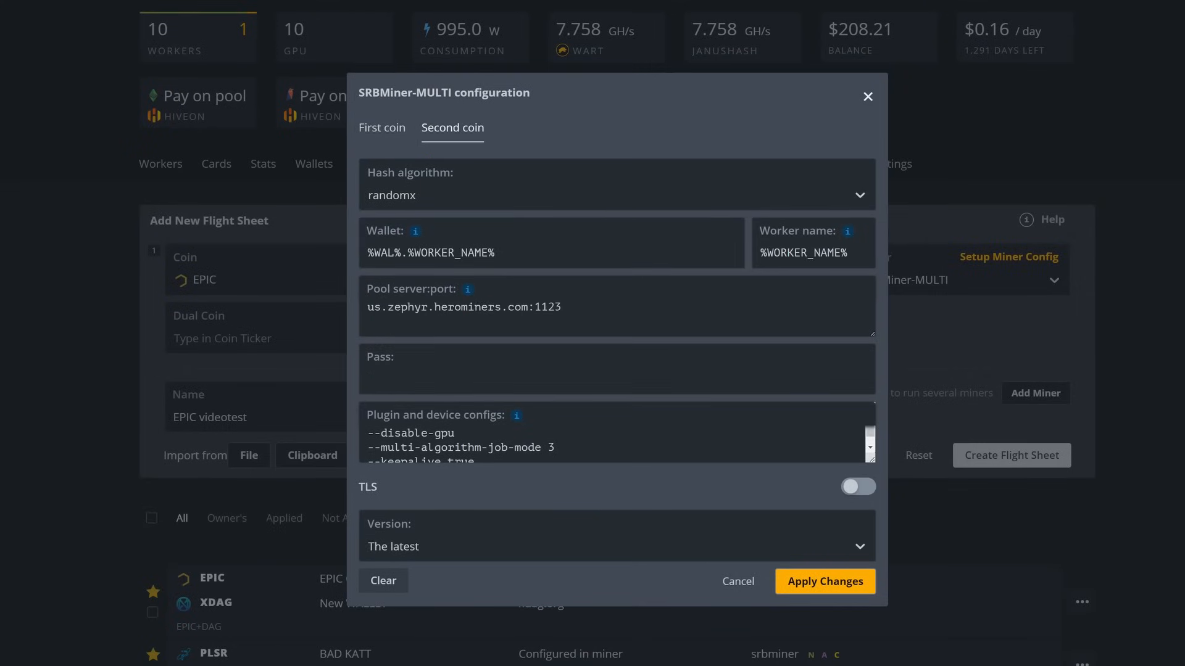
pyautogui.click(386, 127)
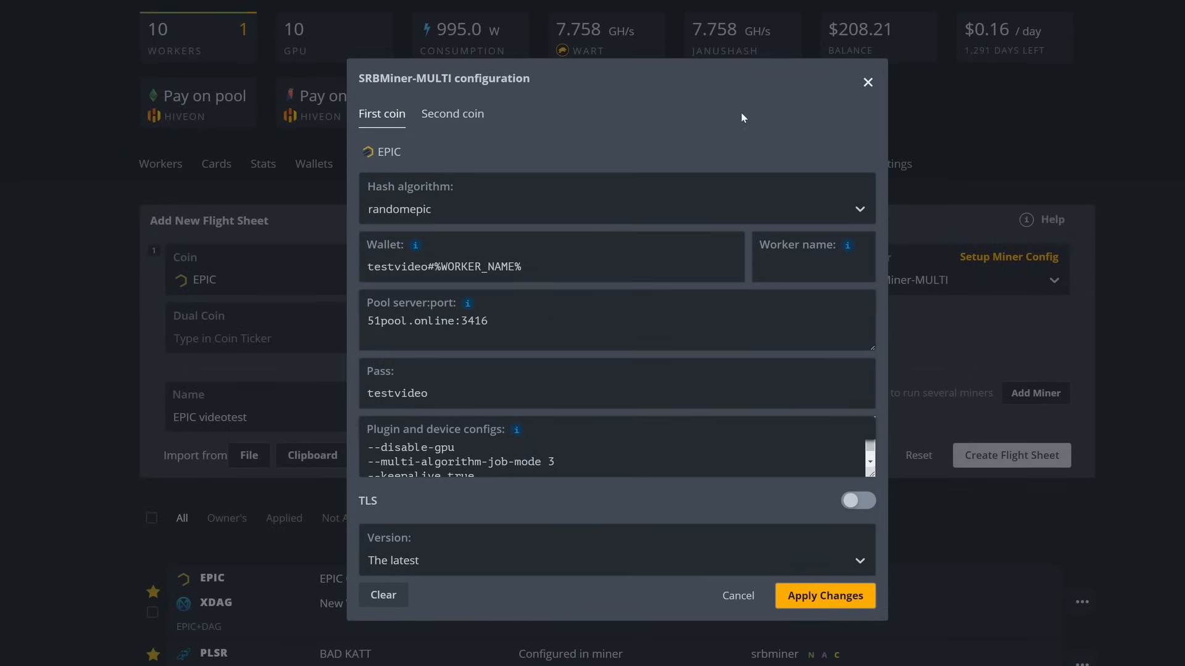
pyautogui.click(868, 84)
# Set the dual coin to ZEPH with the GUI/Node dual wallet
pyautogui.click(254, 341)
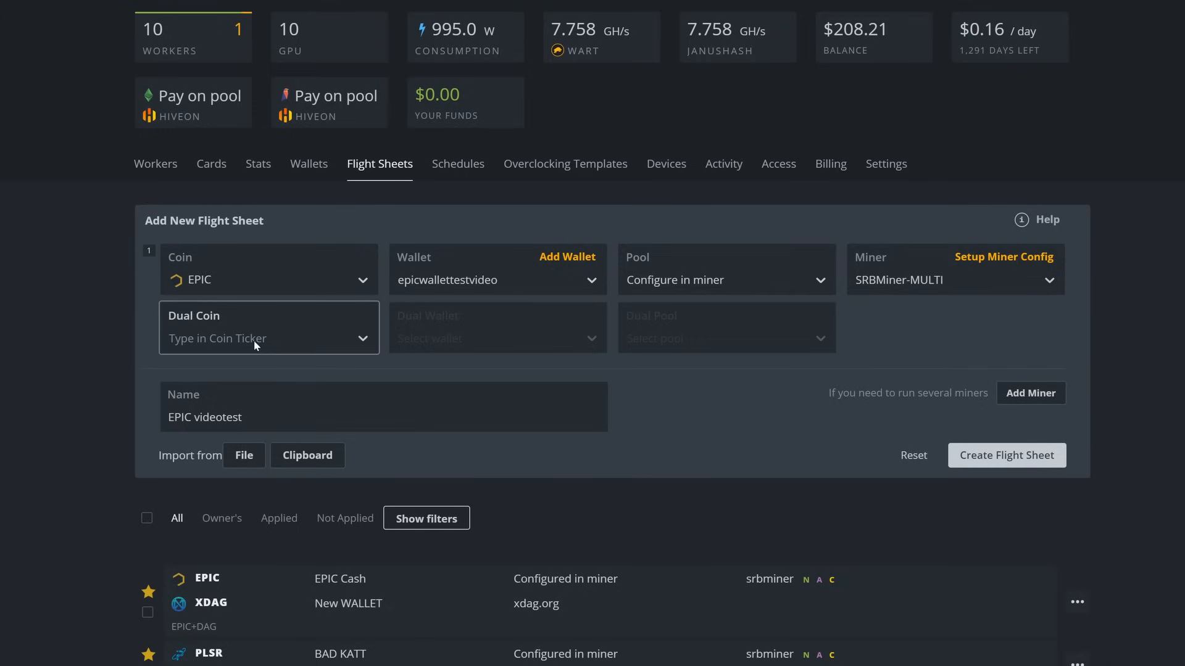
pyautogui.write('zepo')
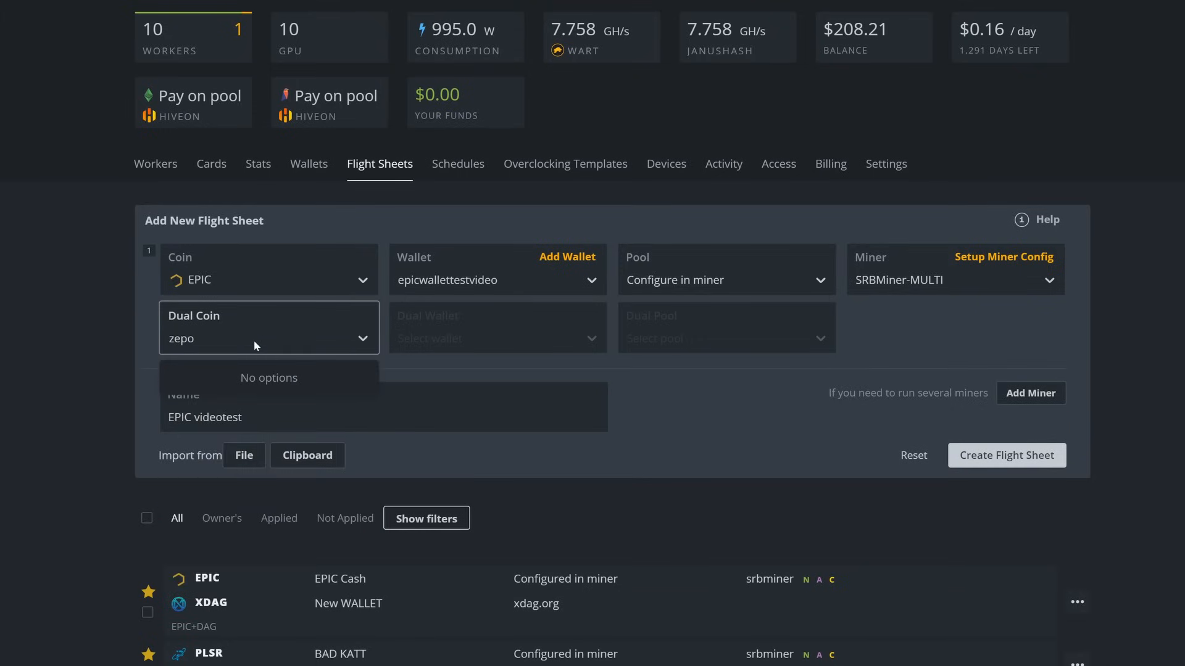
pyautogui.press('BackSpace')
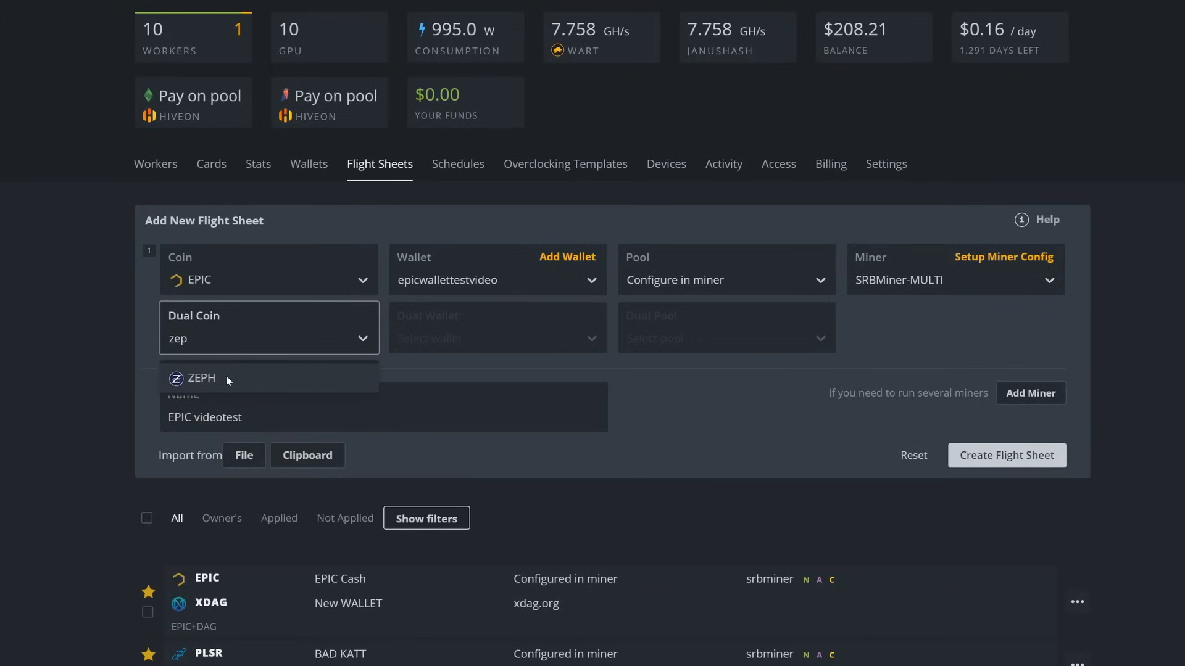
pyautogui.click(226, 375)
pyautogui.click(424, 339)
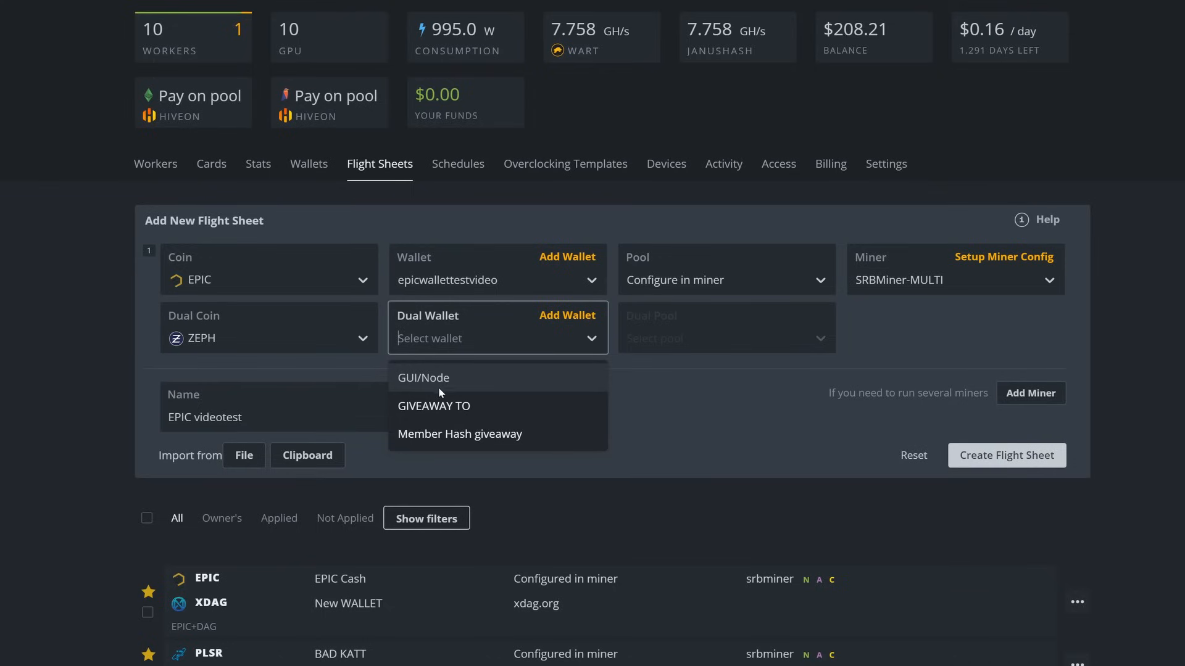
pyautogui.click(420, 379)
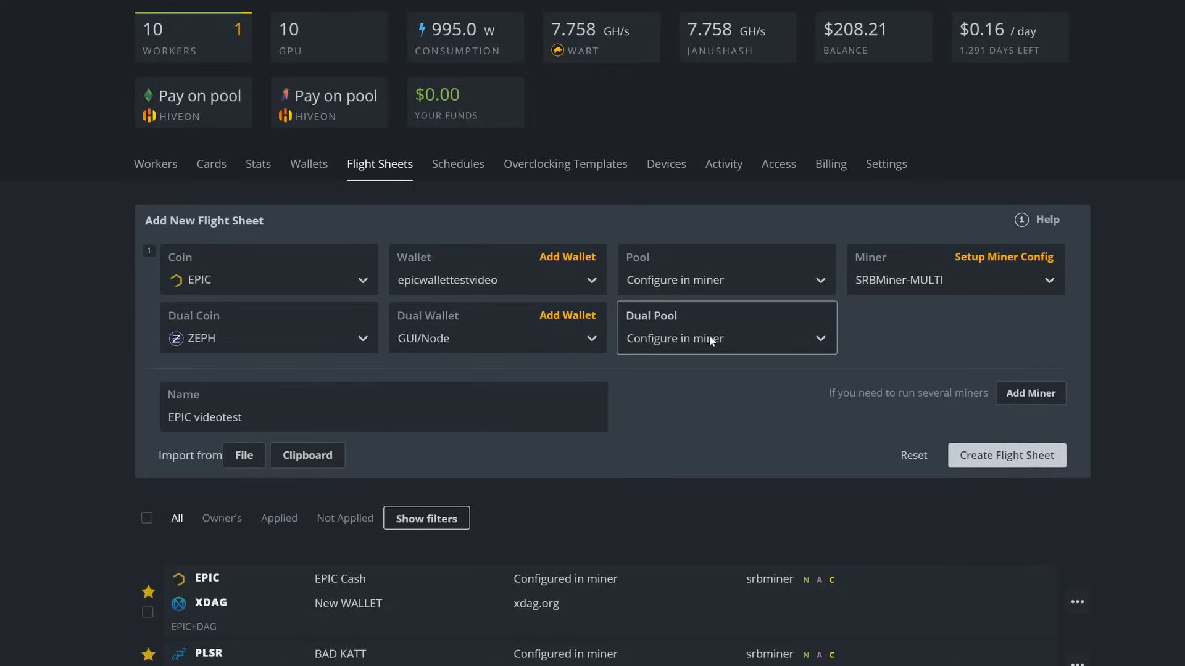
# Check the ZEPH miner settings without changes, then create the EPIC videotest flight sheet
pyautogui.click(975, 259)
pyautogui.click(453, 113)
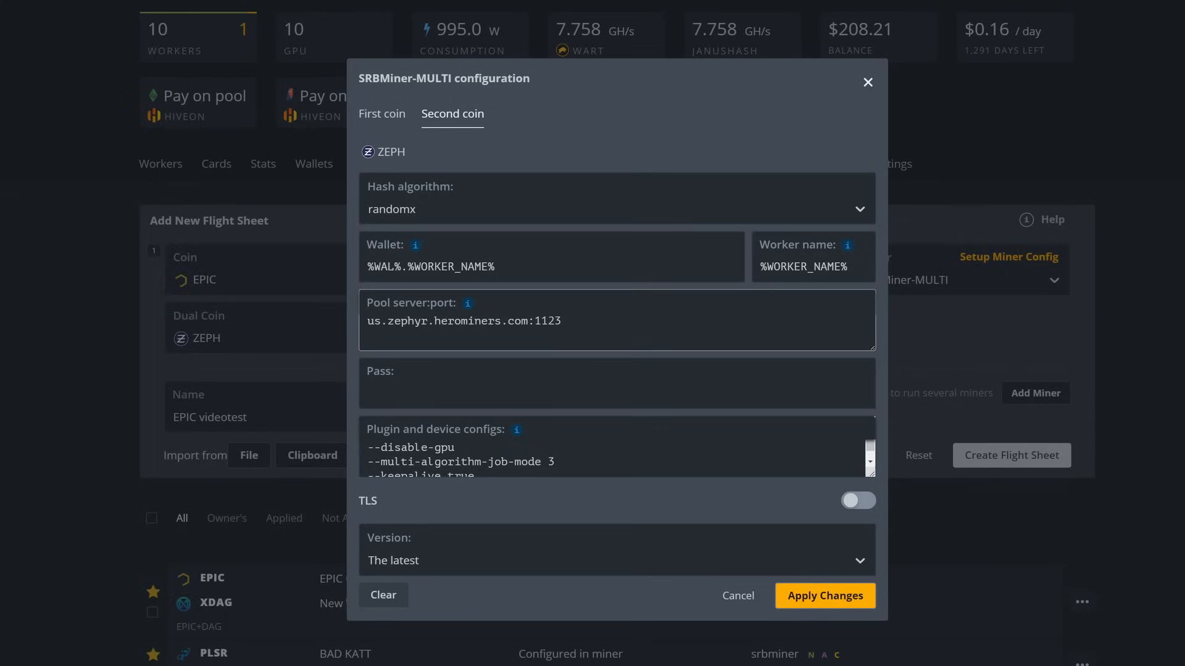
pyautogui.click(732, 596)
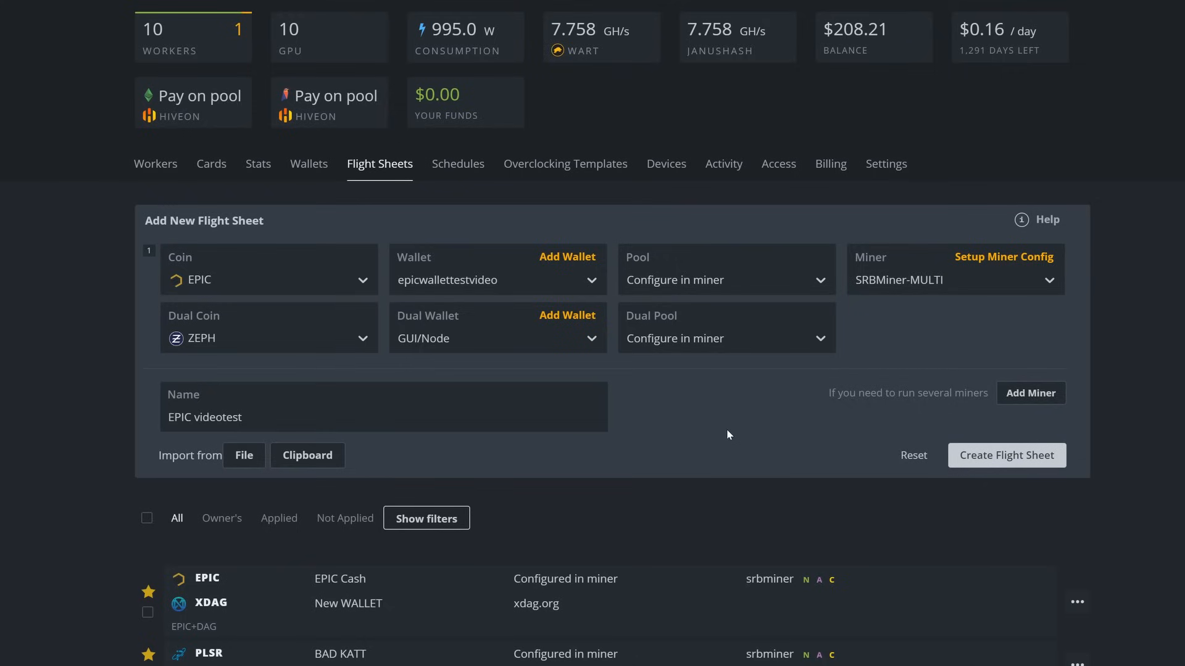
pyautogui.click(978, 462)
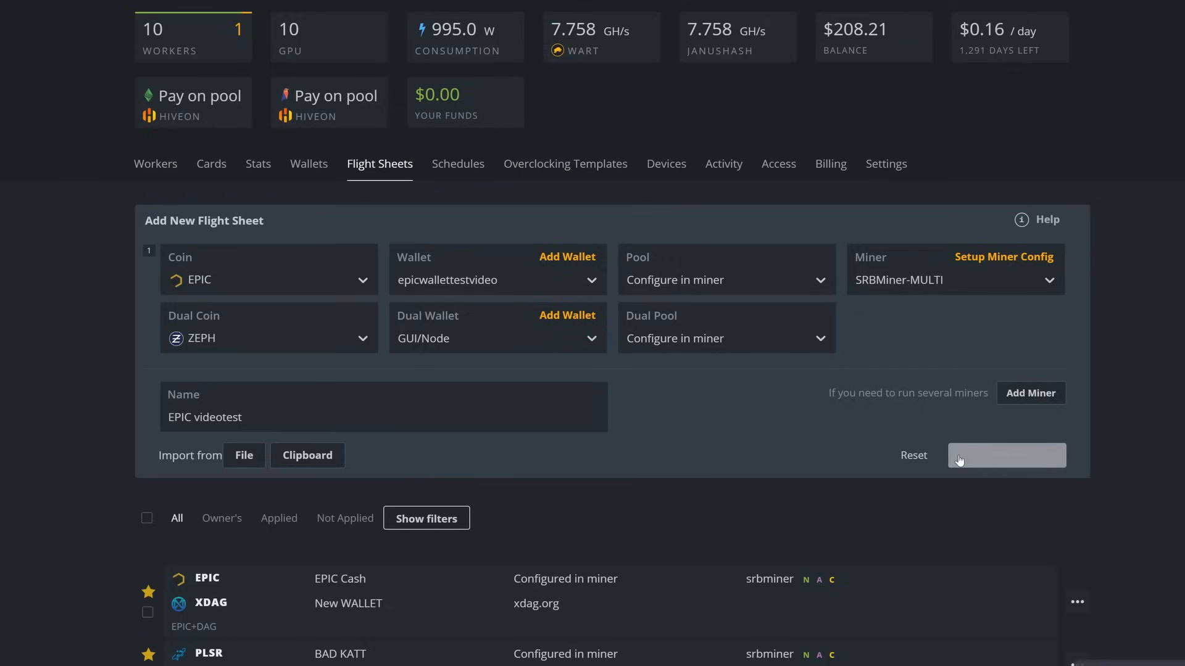
# Select rigs Rig39, Rig38, Rig36 and Rig35
pyautogui.scroll(-15, 787, 517)
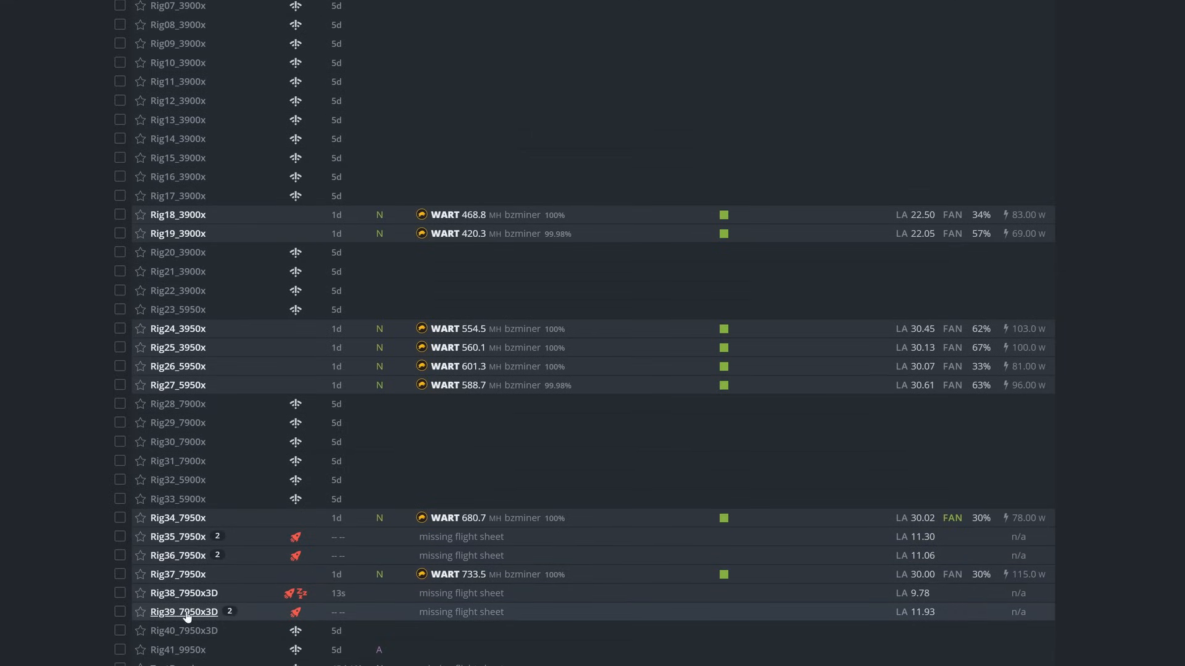
pyautogui.click(123, 613)
pyautogui.click(122, 593)
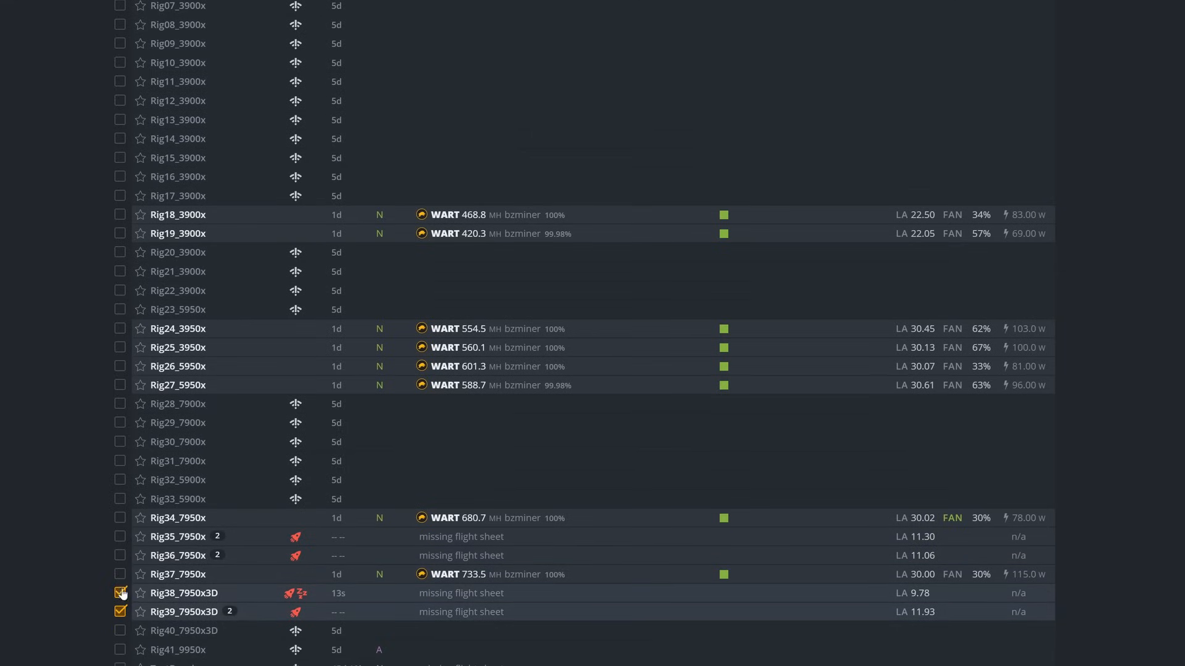
pyautogui.click(121, 555)
pyautogui.click(120, 536)
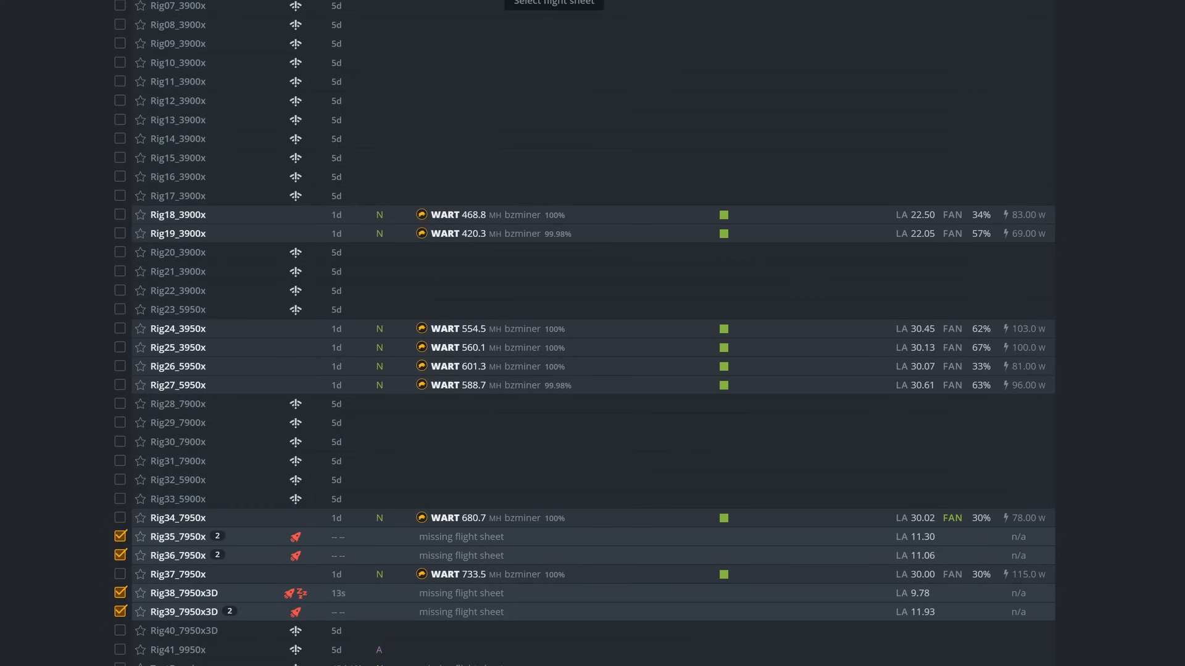
# Apply the EPIC videotest flight sheet, filtered by EPIC, to the four selected rigs
pyautogui.click(554, 1)
pyautogui.click(746, 134)
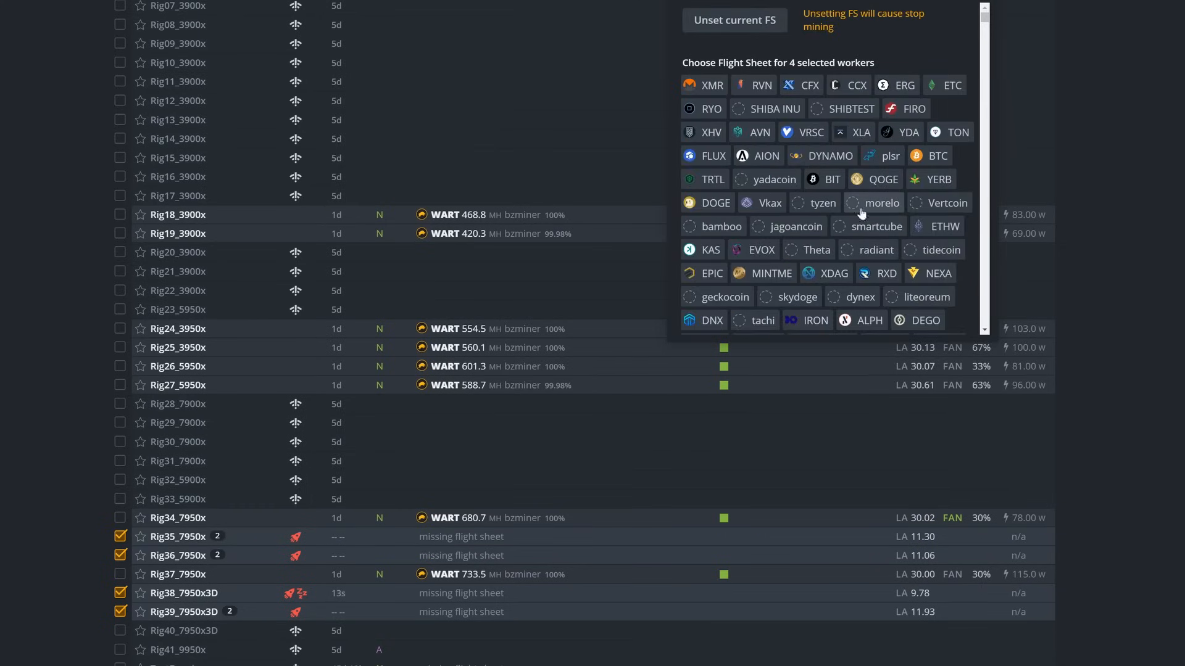
pyautogui.scroll(-3, 833, 216)
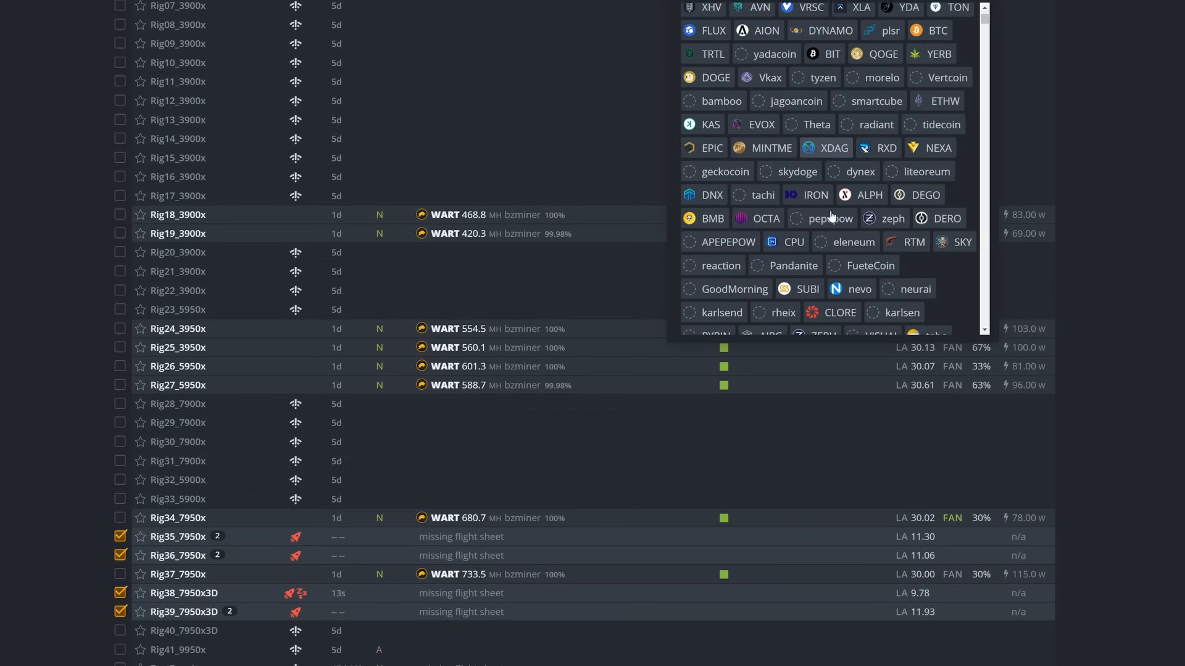
pyautogui.scroll(-5, 831, 216)
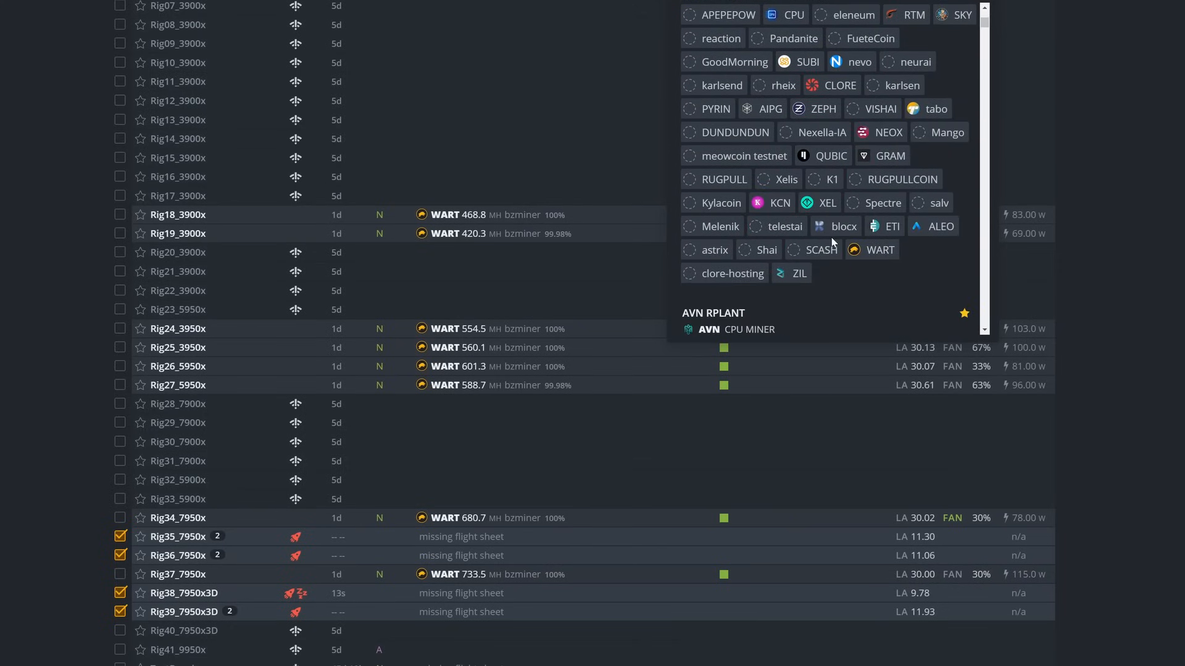
pyautogui.scroll(6, 833, 242)
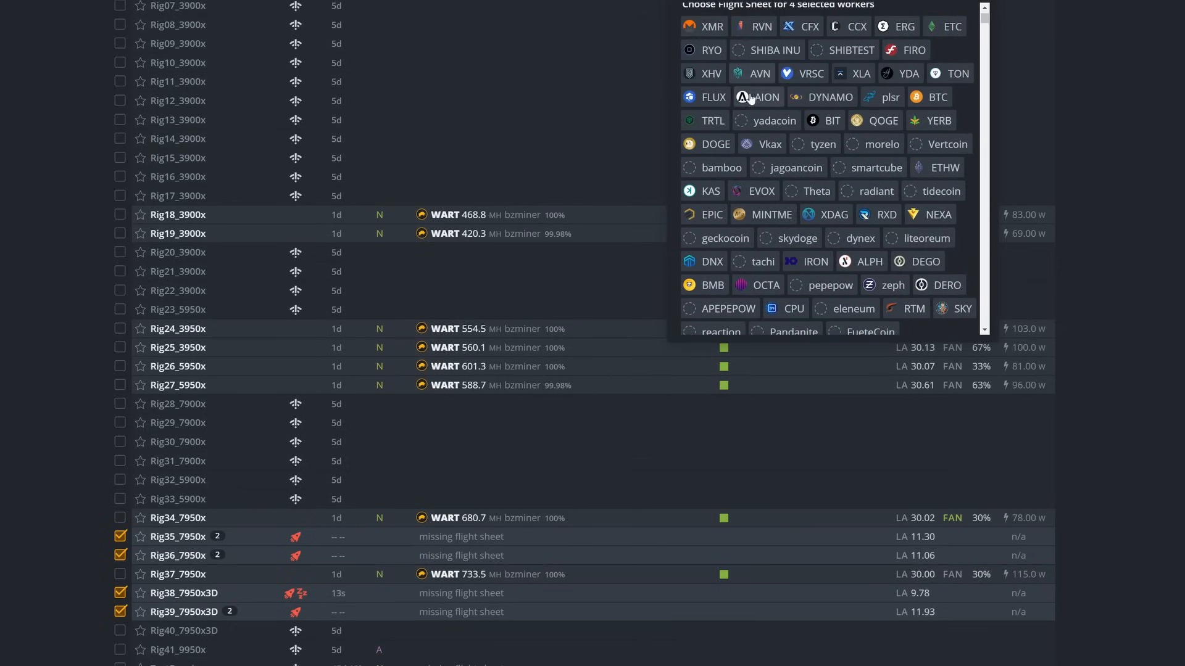
pyautogui.click(706, 215)
pyautogui.scroll(-3, 765, 261)
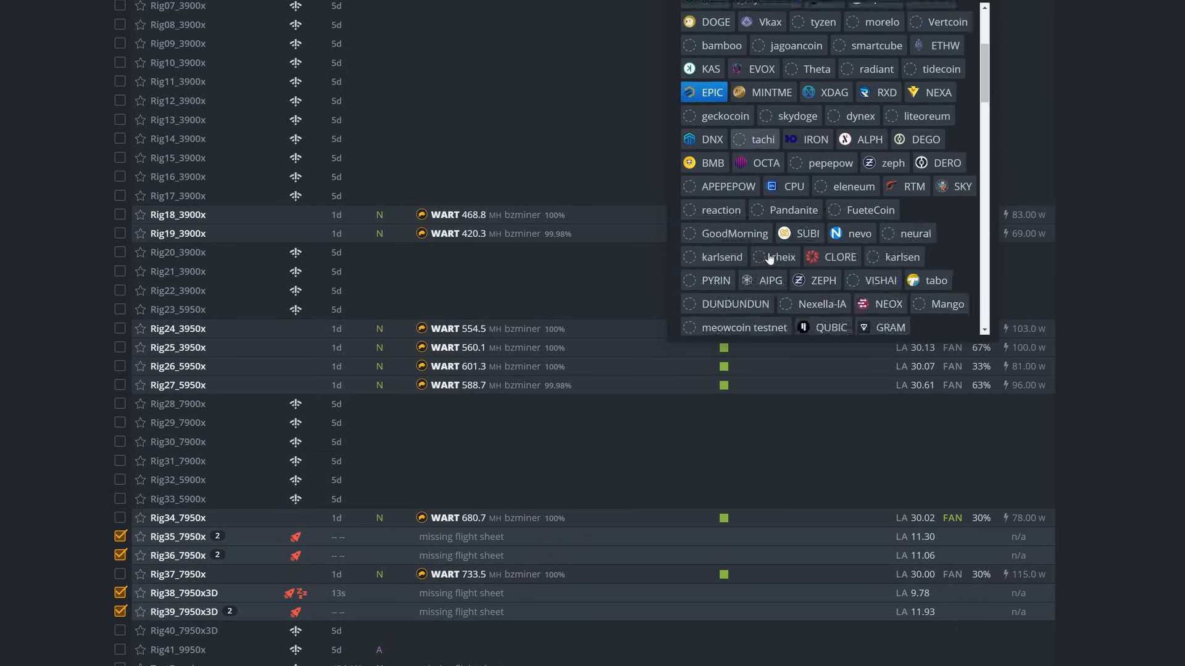
pyautogui.scroll(-10, 769, 258)
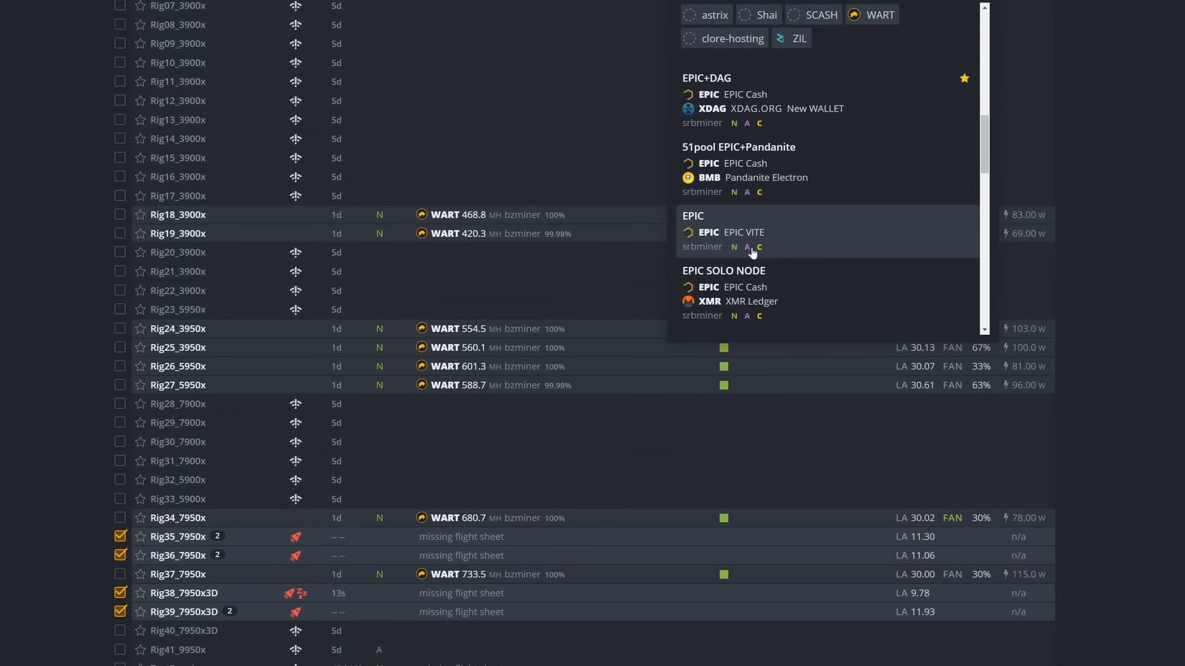
pyautogui.scroll(-4, 764, 229)
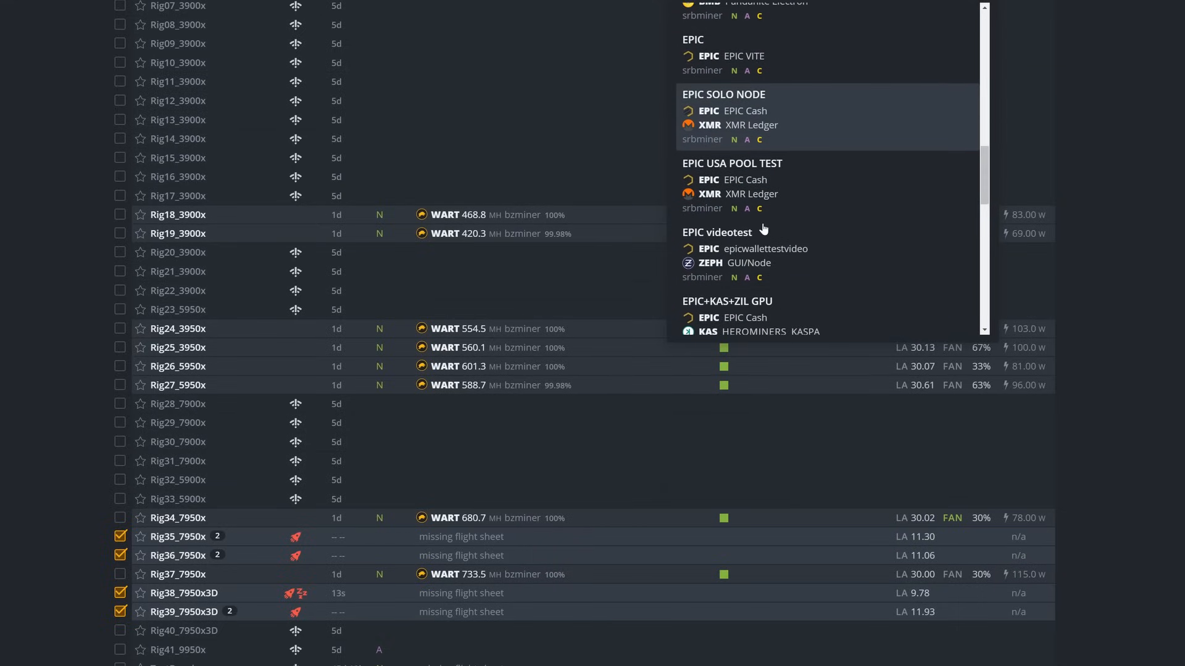
pyautogui.scroll(-10, 764, 230)
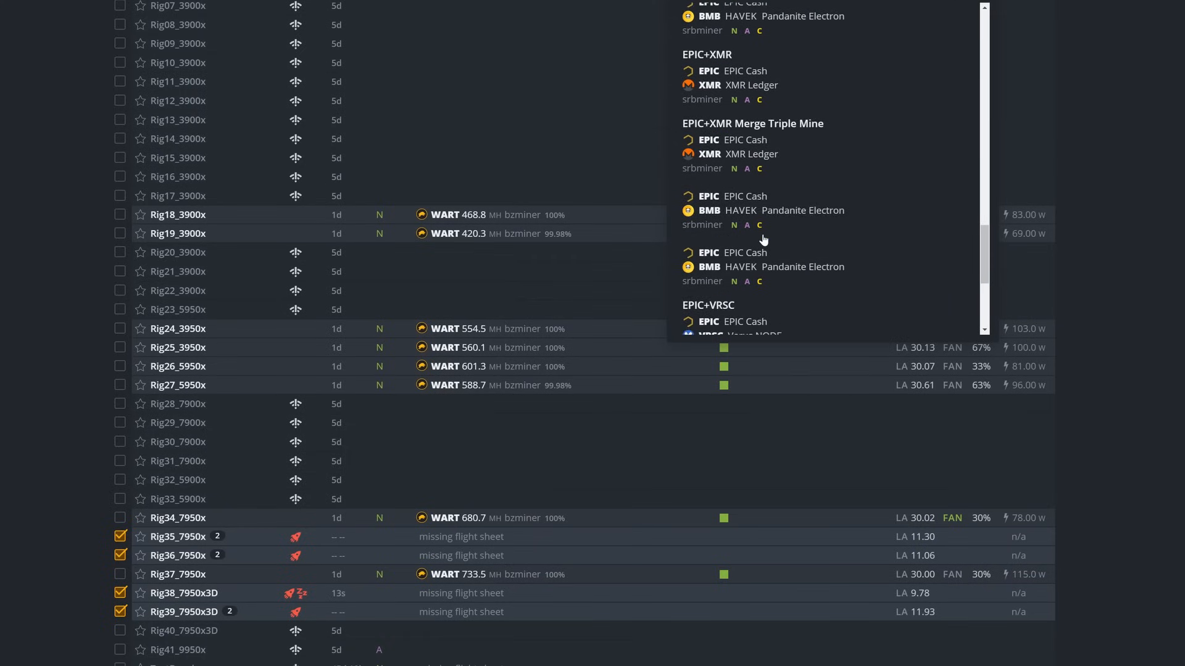
pyautogui.scroll(-5, 763, 240)
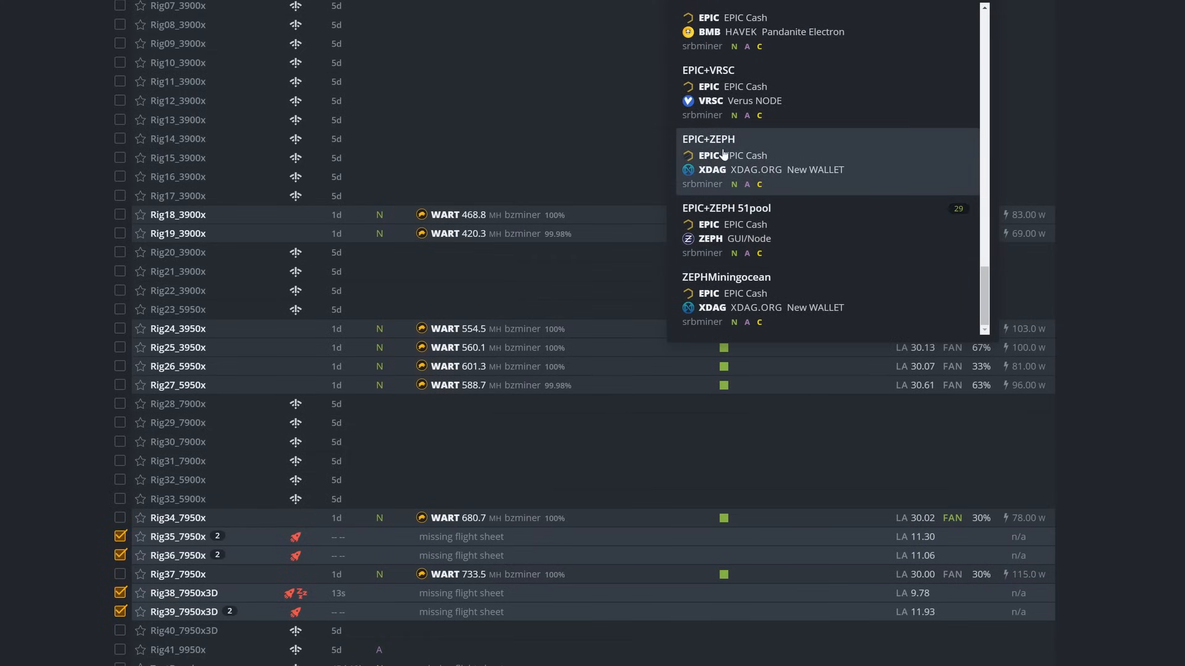
pyautogui.scroll(1, 749, 157)
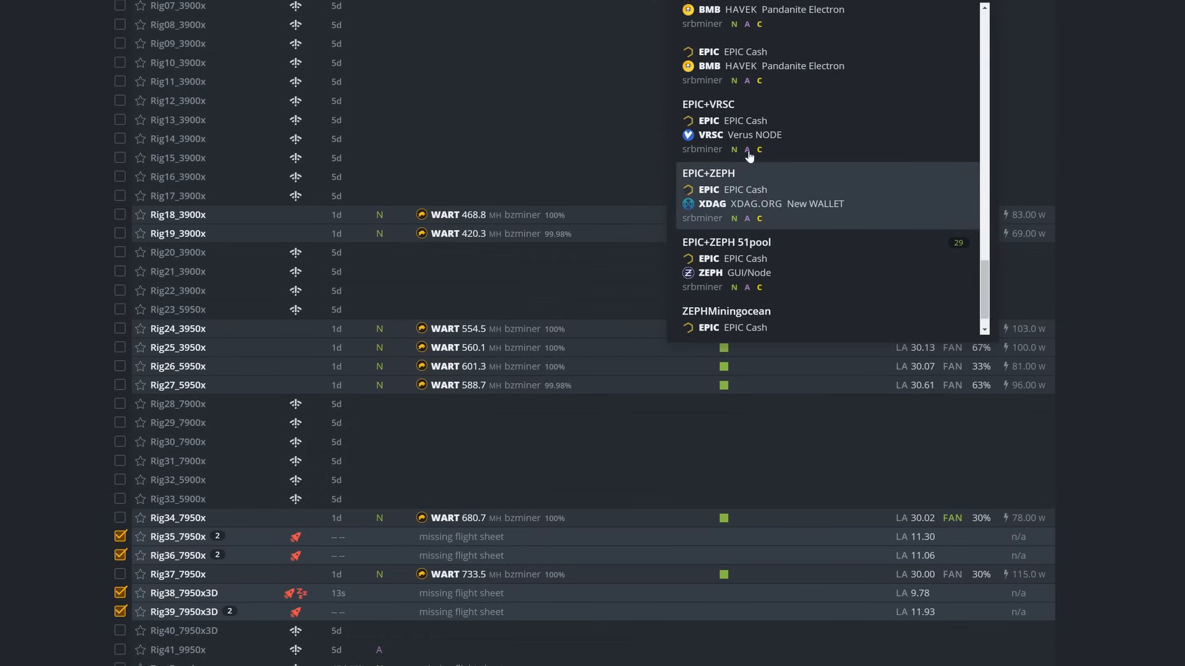
pyautogui.scroll(2, 749, 157)
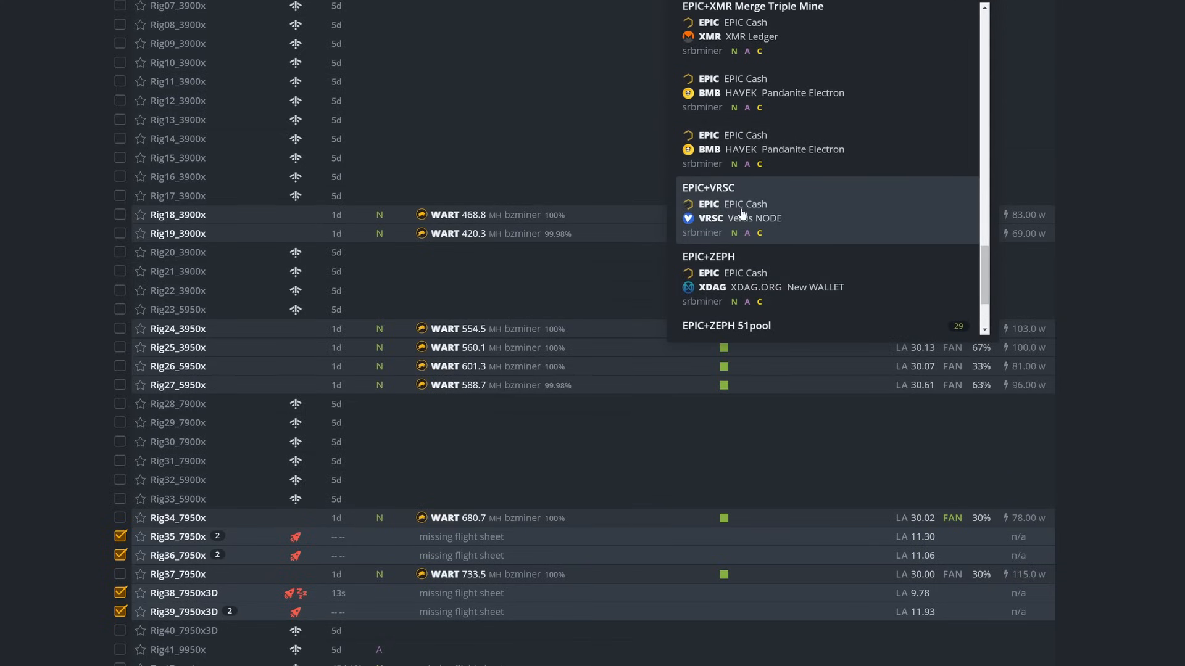
pyautogui.scroll(7, 742, 213)
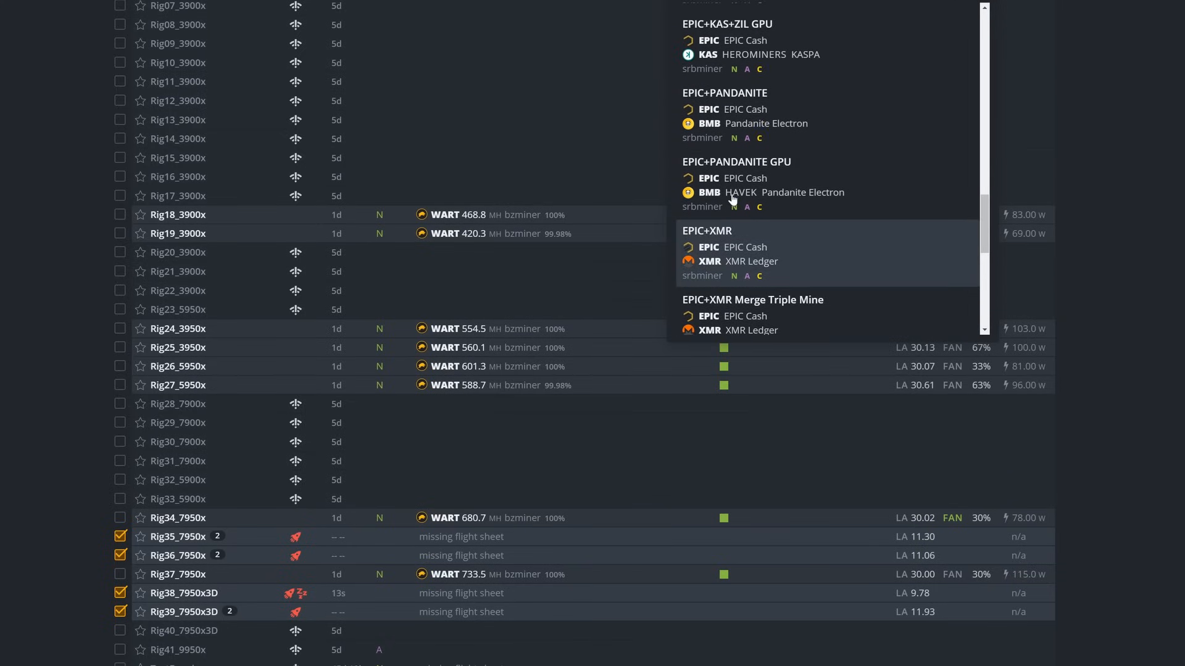
pyautogui.scroll(6, 732, 198)
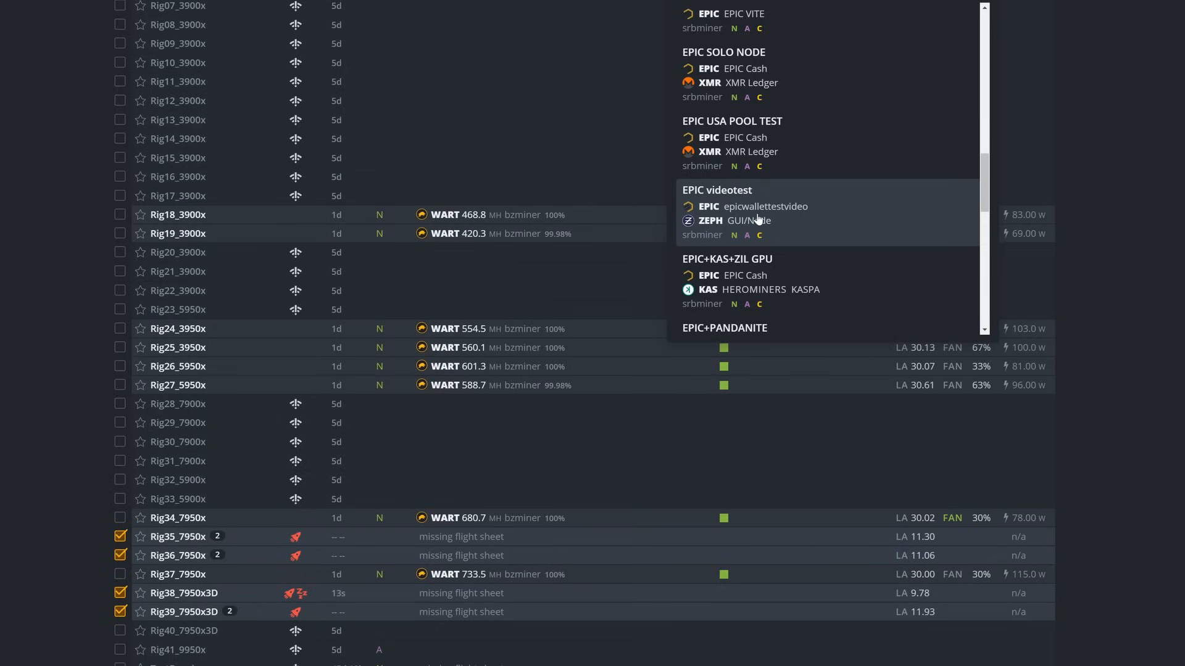
pyautogui.click(724, 220)
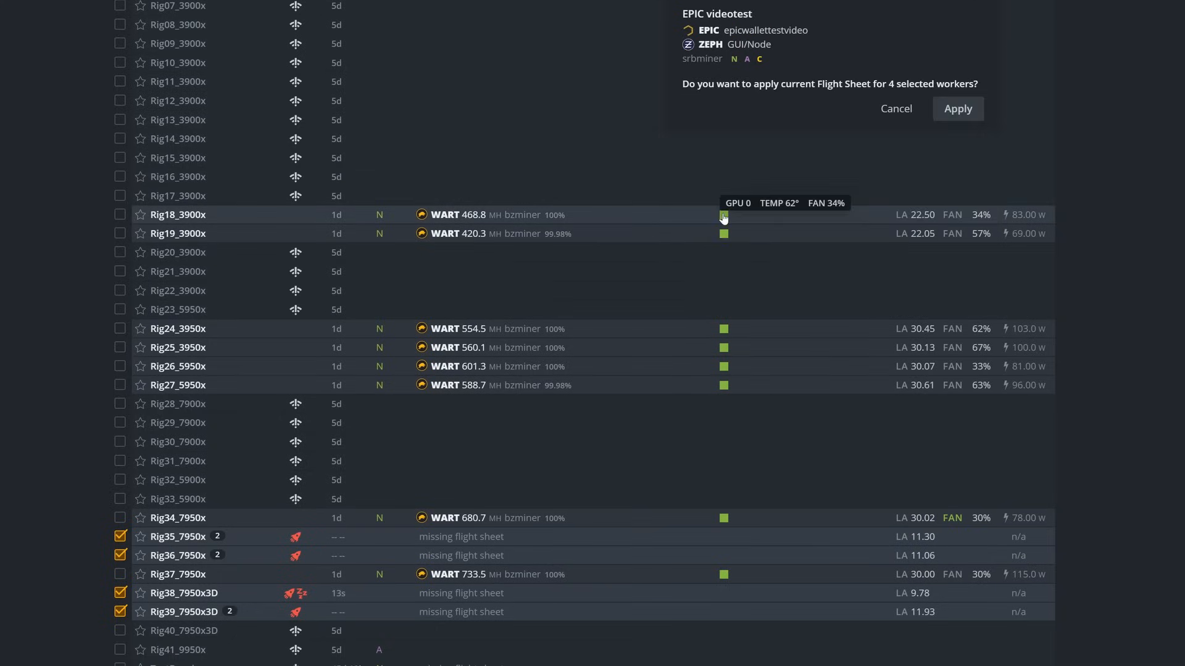
pyautogui.click(959, 109)
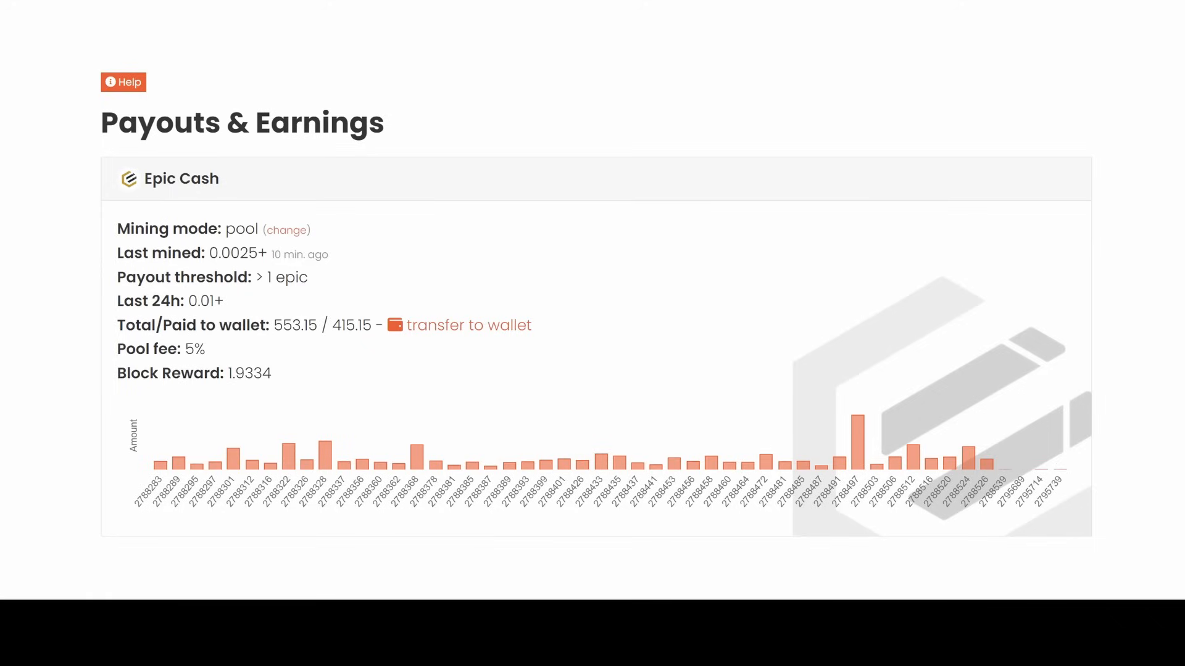
# Review the total earned and paid-to-wallet (415.15) amounts on Payouts & Earnings
pyautogui.moveTo(331, 326); pyautogui.dragTo(372, 326)
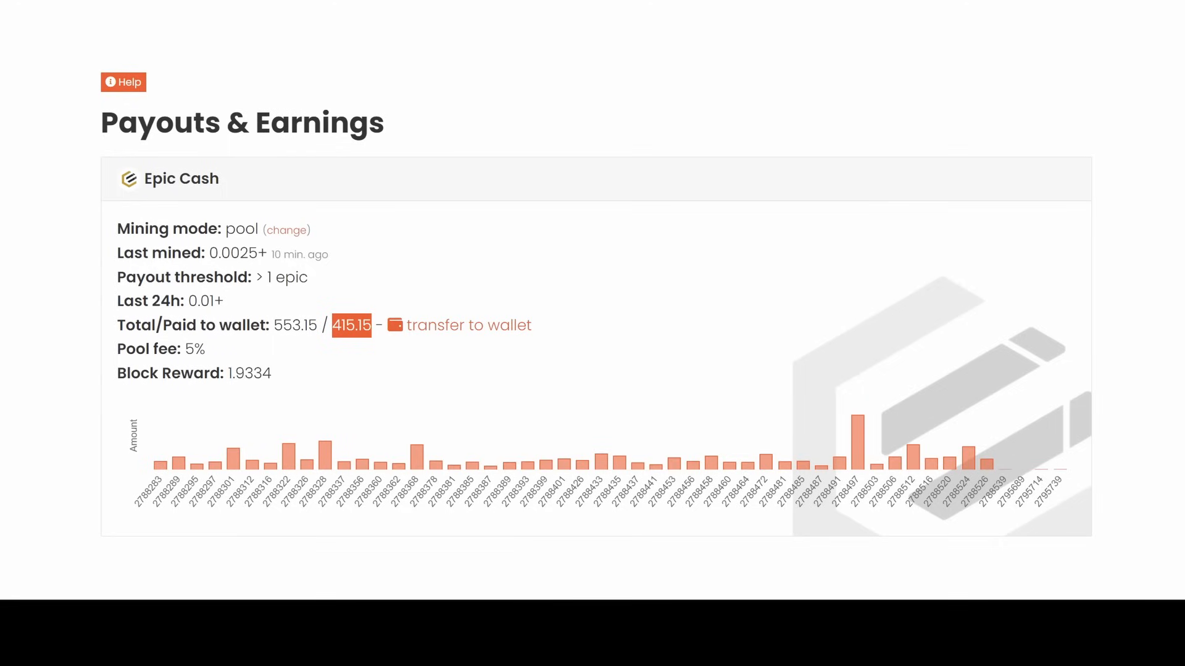
pyautogui.click(291, 343)
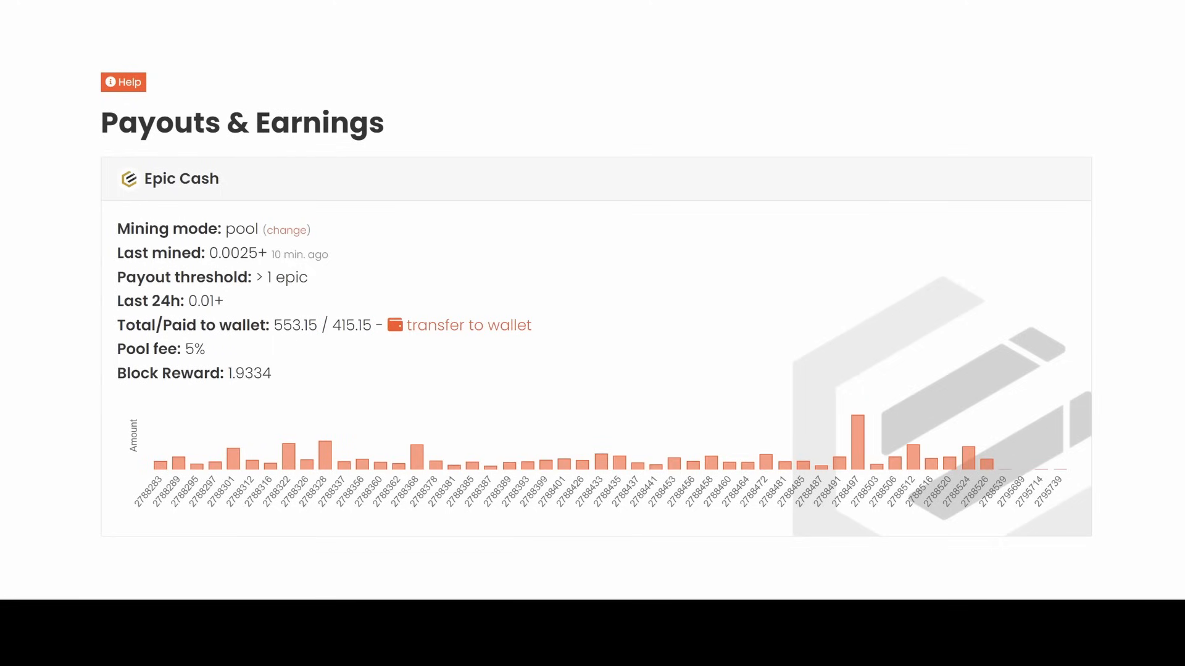
pyautogui.moveTo(273, 325); pyautogui.dragTo(372, 326)
# Transfer unpaid earnings to the wallet, bringing Total/Paid to 553.15 / 553.15
pyautogui.click(434, 332)
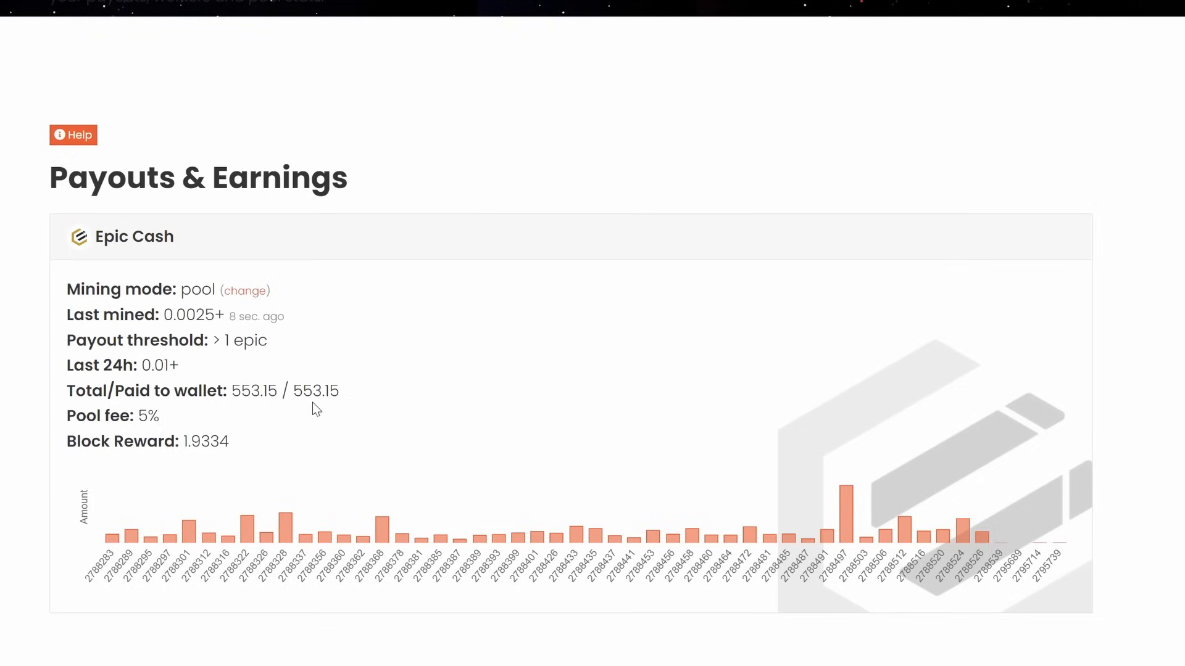
pyautogui.moveTo(340, 391); pyautogui.dragTo(231, 391)
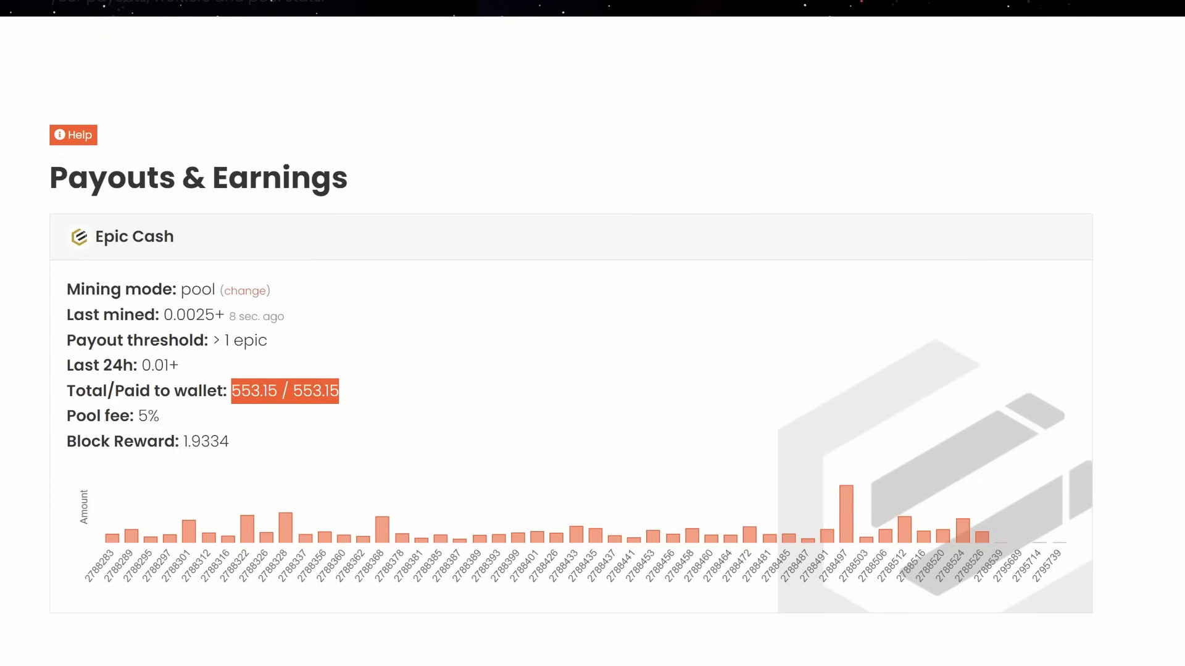
pyautogui.click(34, 396)
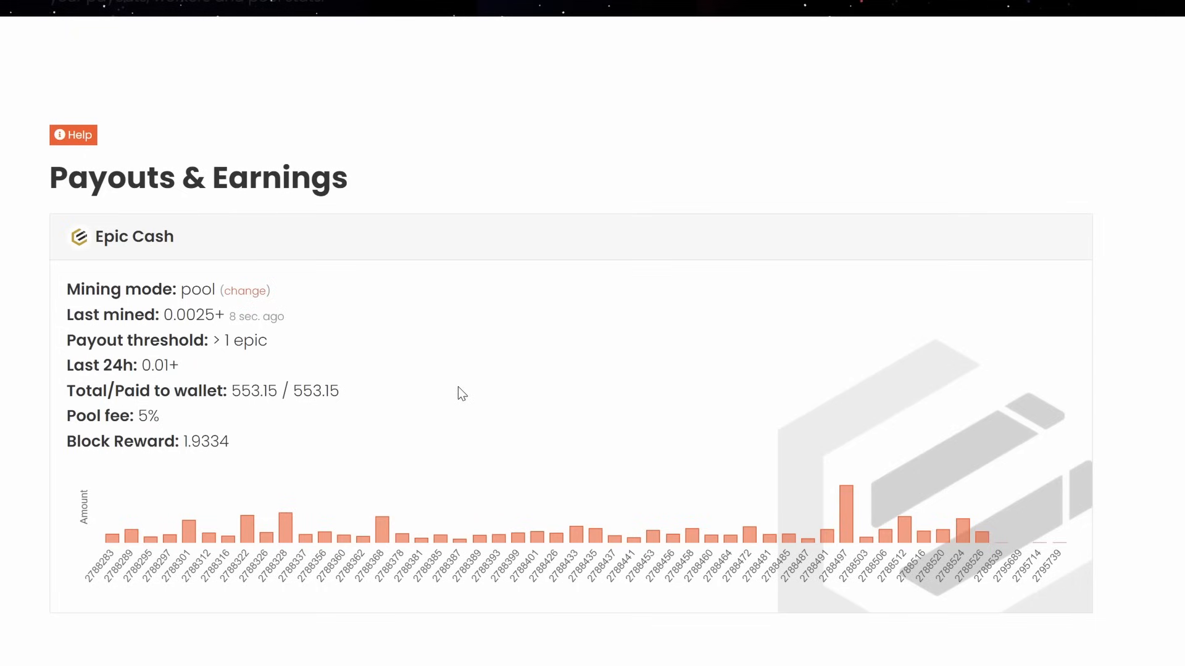
pyautogui.scroll(10, 453, 391)
# On the pool Wallet page, check 140.10052005 EPIC spendable and bring up the withdrawal Method list
pyautogui.moveTo(413, 96)
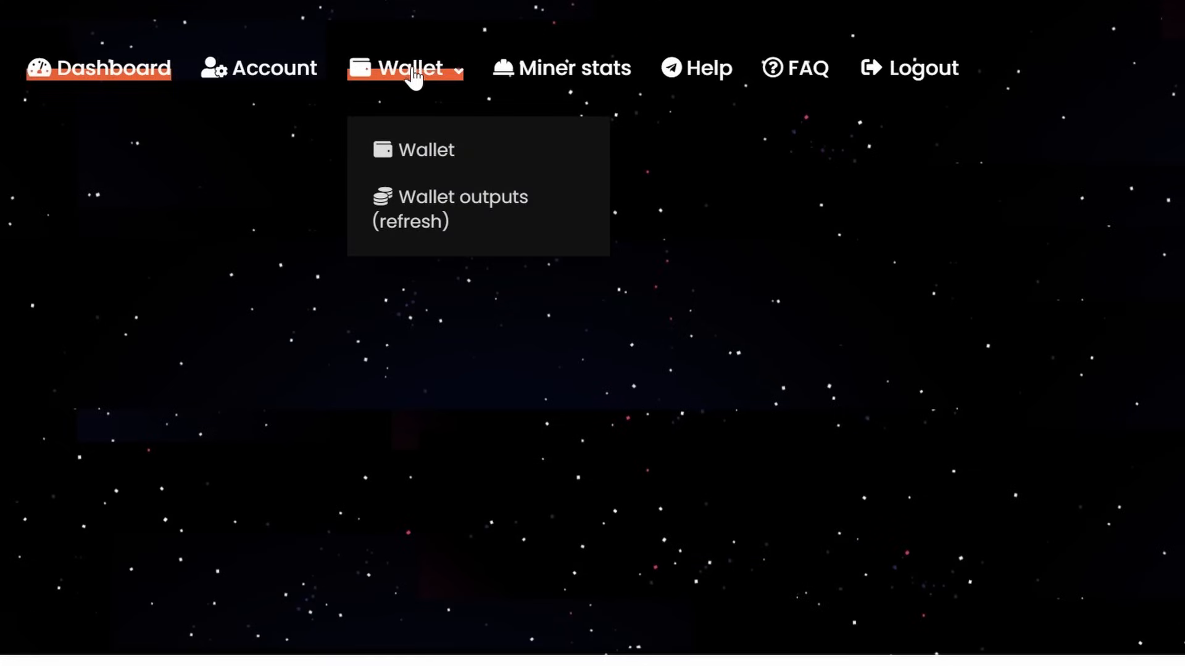
pyautogui.click(417, 161)
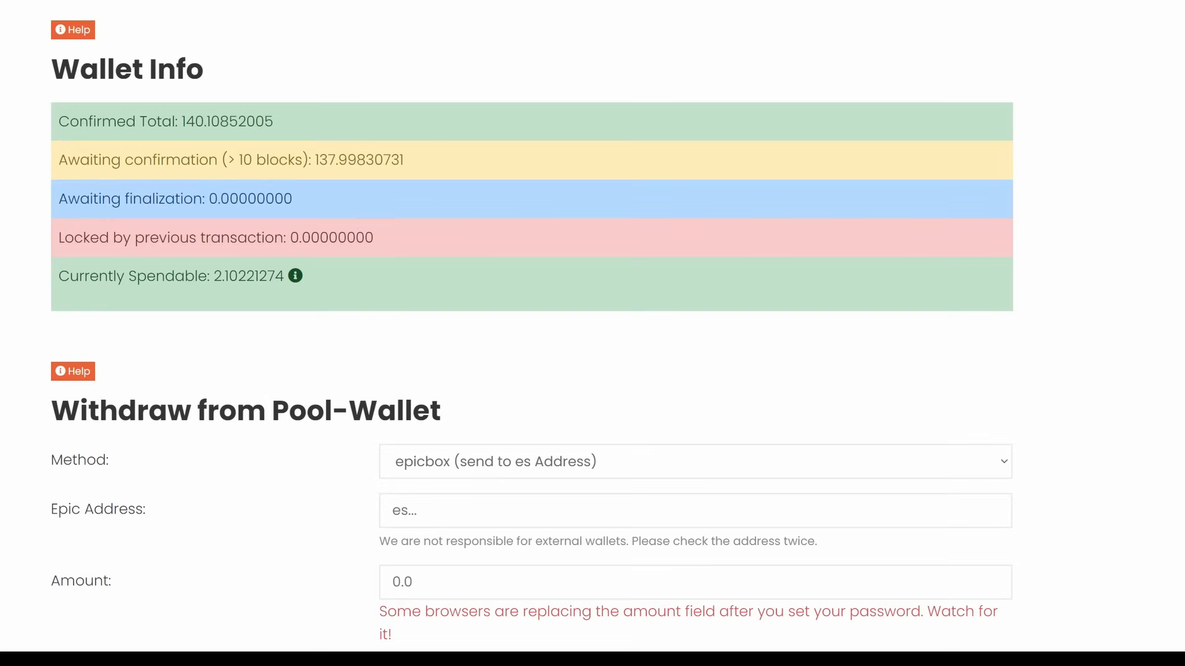
pyautogui.moveTo(178, 121); pyautogui.dragTo(279, 122)
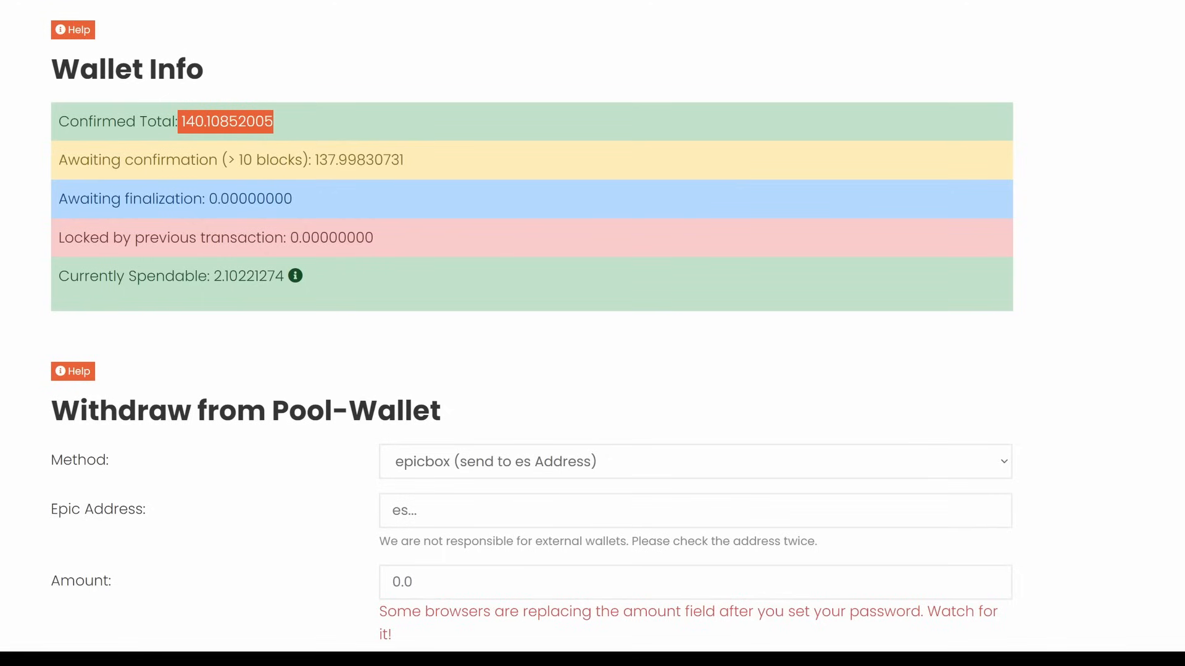
pyautogui.click(175, 164)
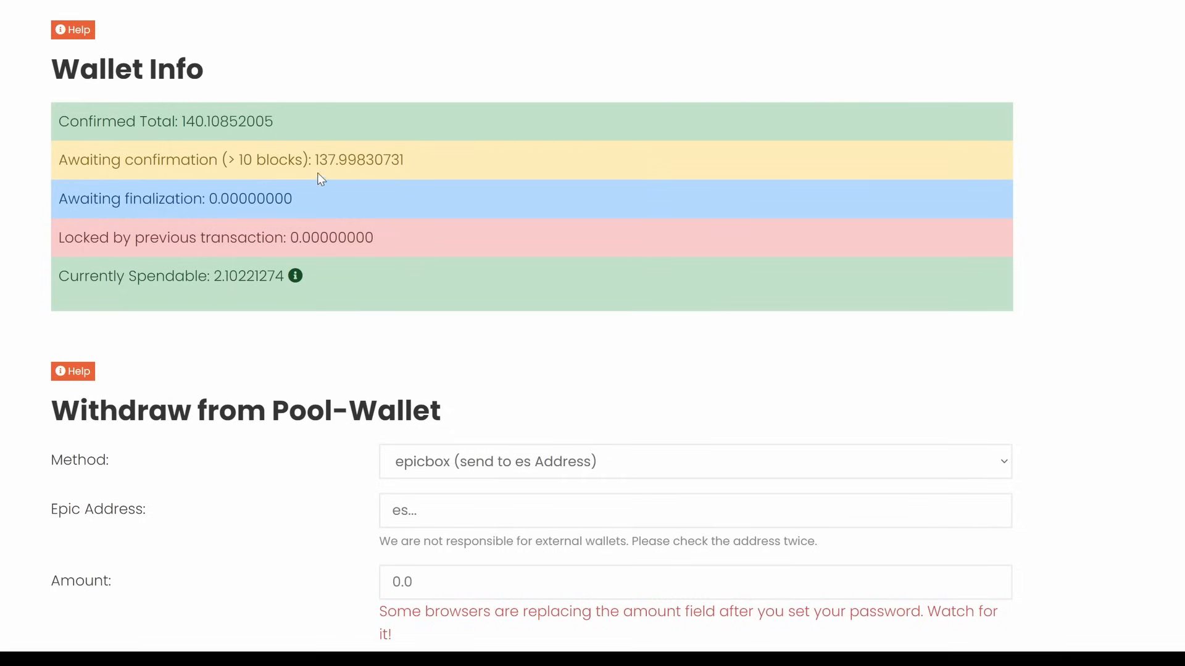
pyautogui.moveTo(182, 122); pyautogui.dragTo(291, 122)
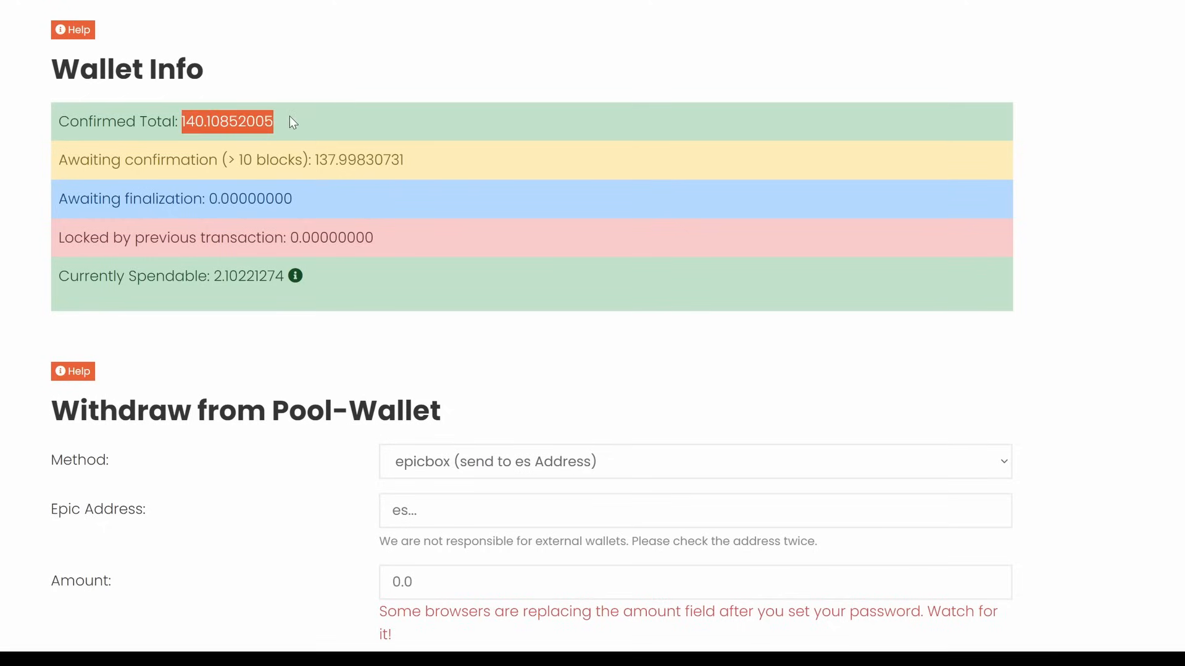
pyautogui.moveTo(214, 277); pyautogui.dragTo(334, 281)
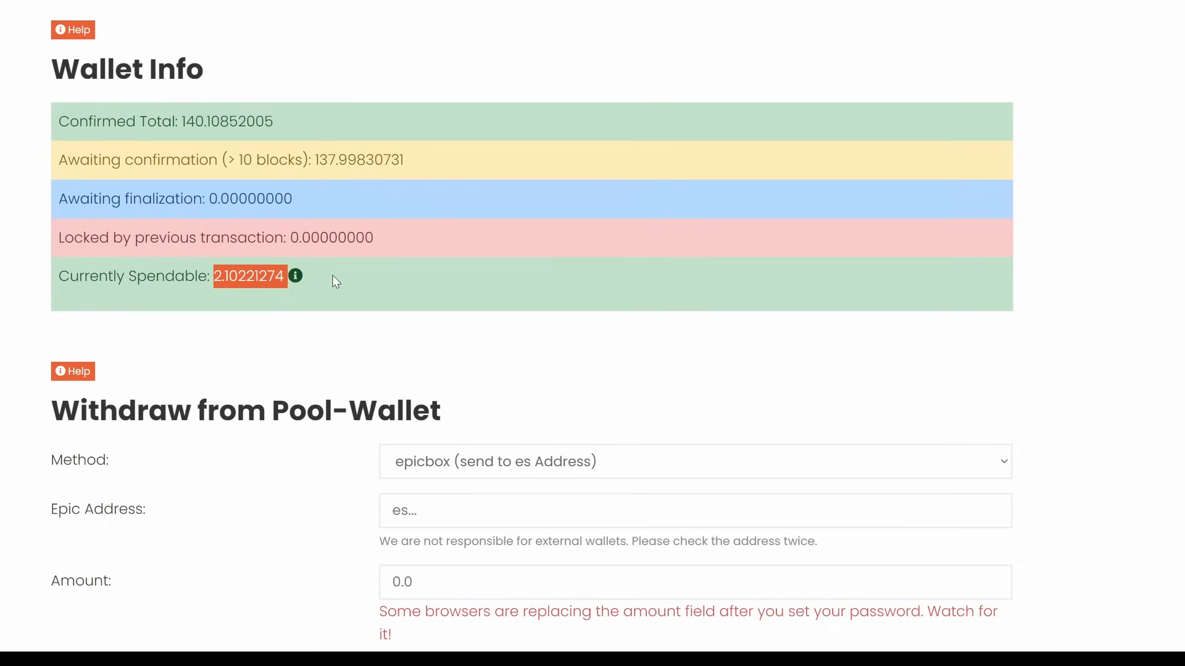
pyautogui.click(335, 281)
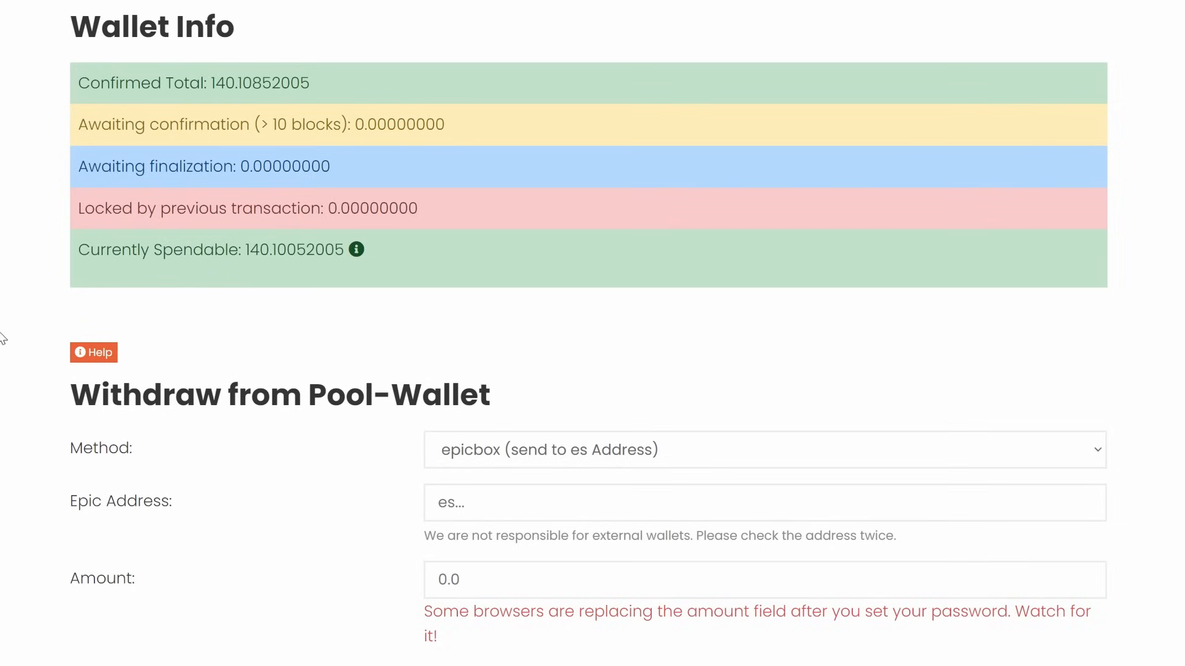
pyautogui.scroll(-2, 7, 337)
pyautogui.click(494, 347)
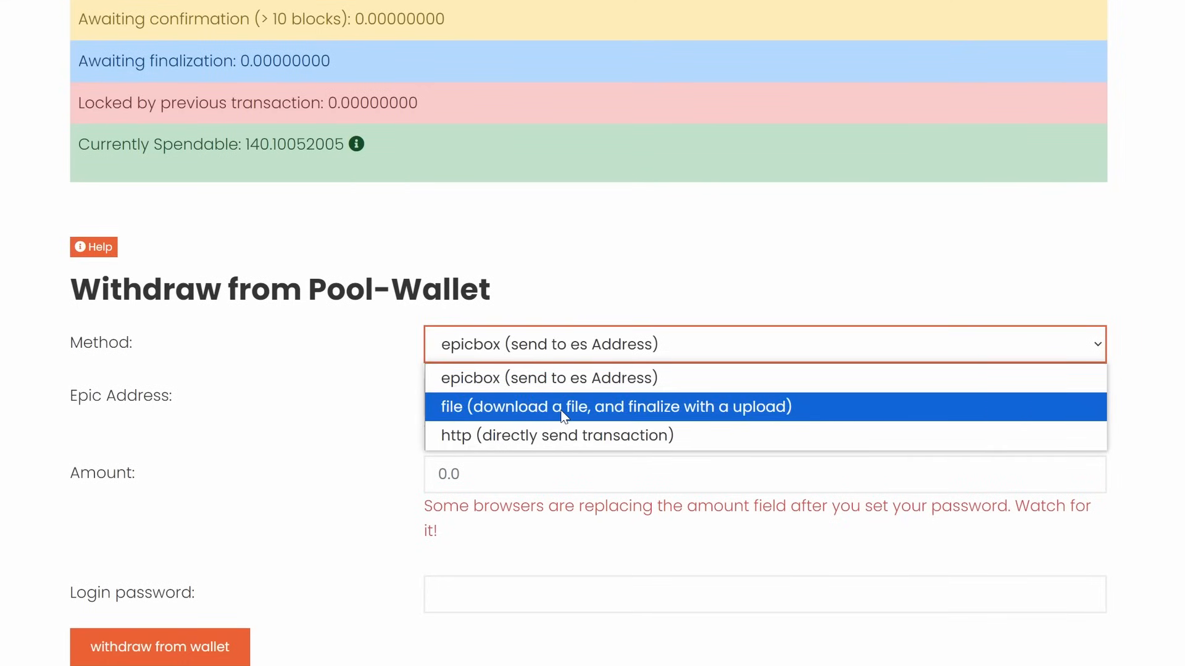
# Withdraw 140 EPIC using the file method, confirming with the login password
pyautogui.click(684, 409)
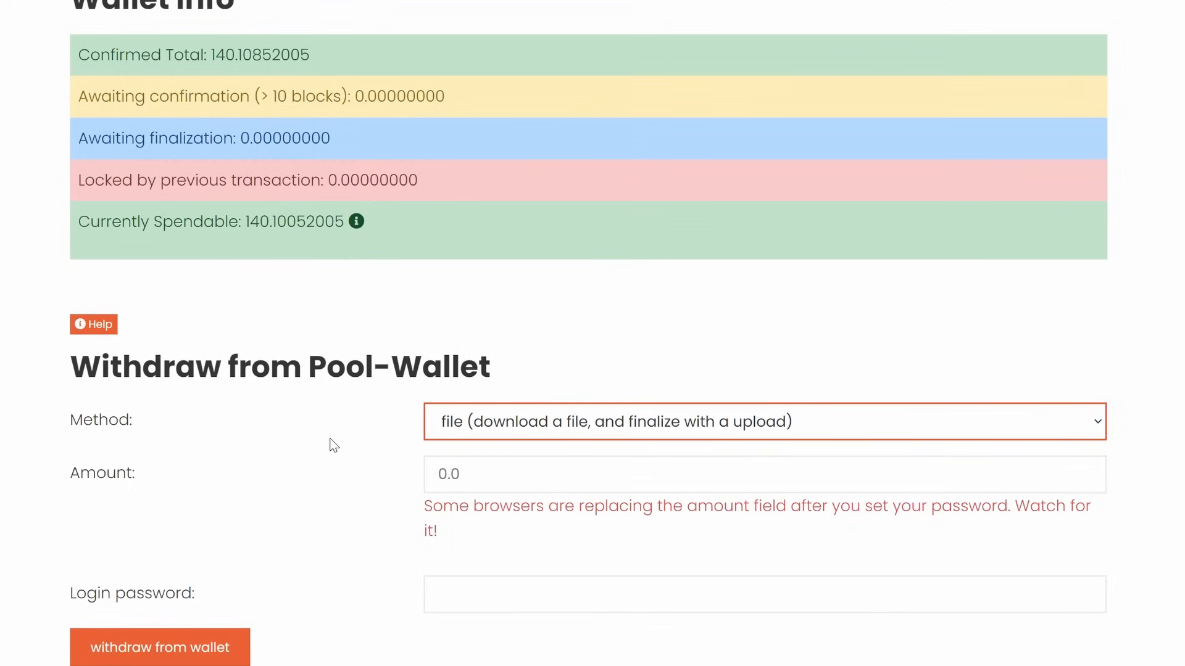
pyautogui.click(427, 484)
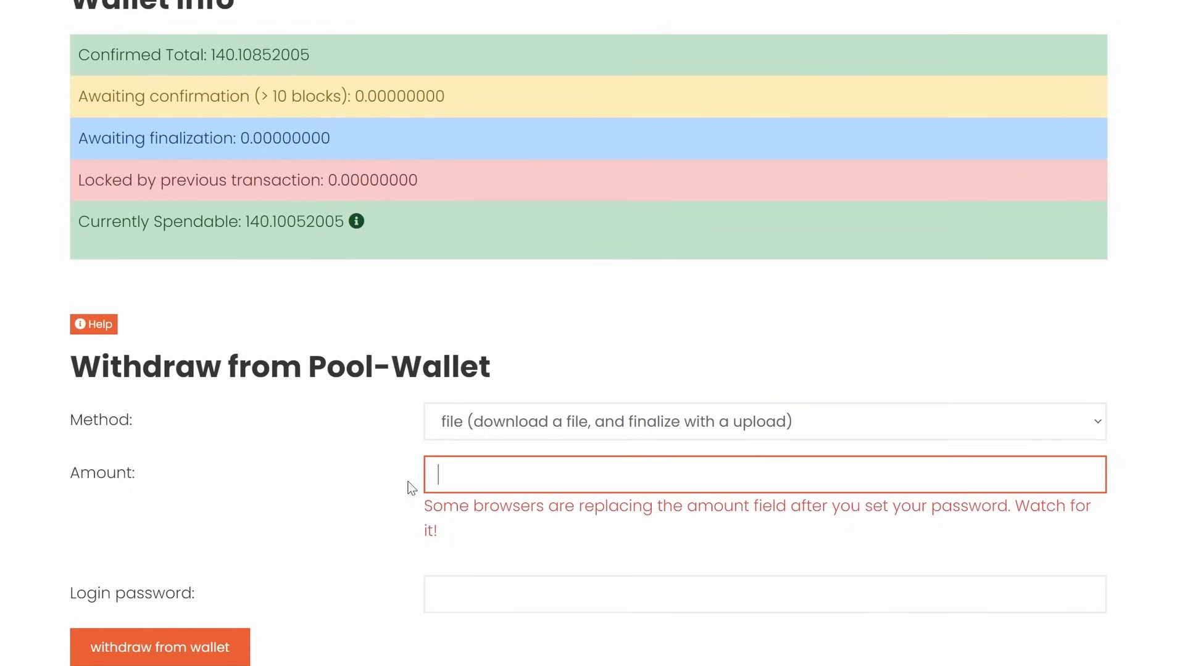
pyautogui.write('140')
pyautogui.hotkey('shift', 'Tab')
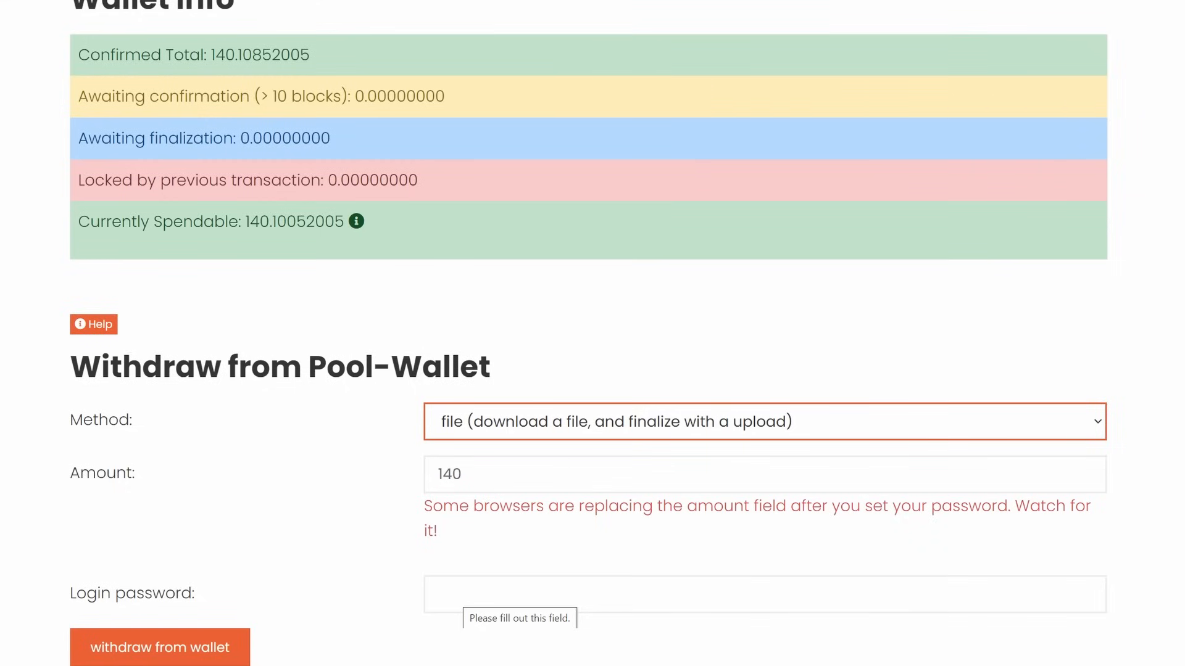
pyautogui.click(463, 595)
pyautogui.write('•••••••')
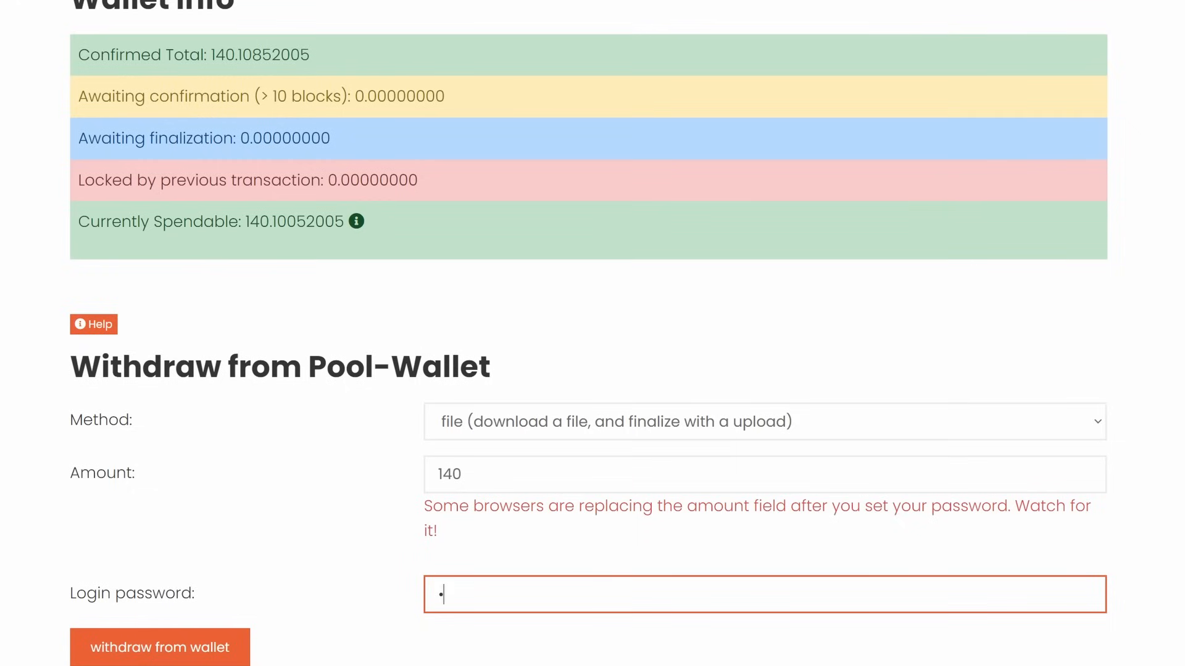
pyautogui.write('••••')
pyautogui.click(172, 658)
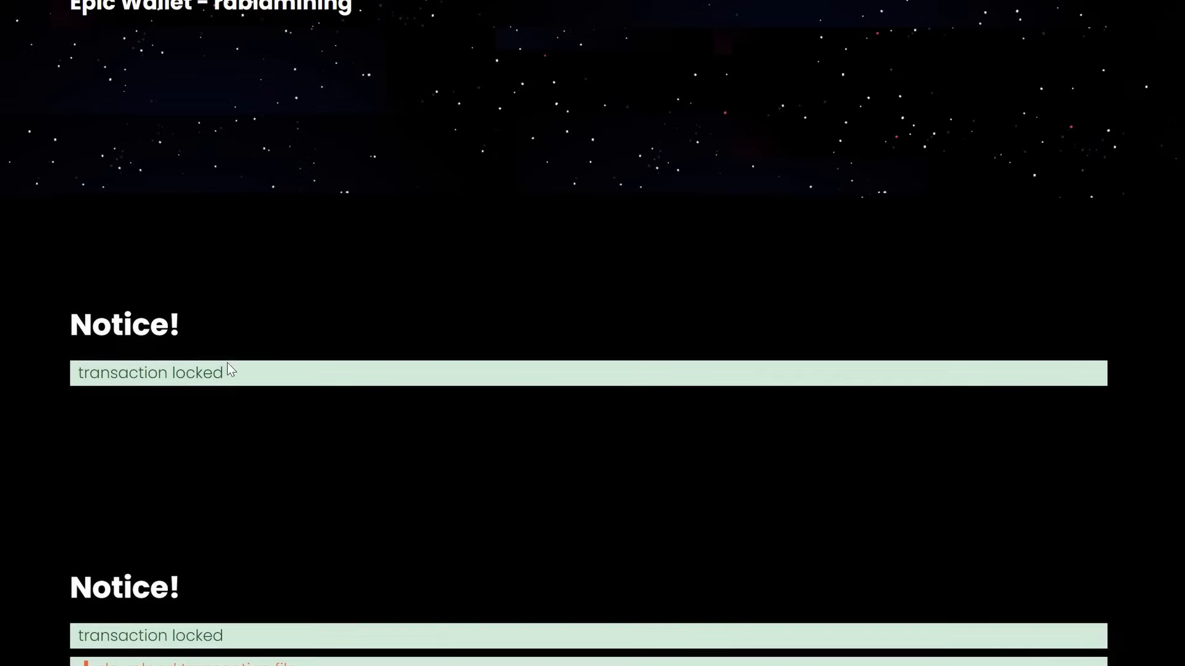
# Download the withdrawal transaction file and save it to disk
pyautogui.scroll(-3, 29, 294)
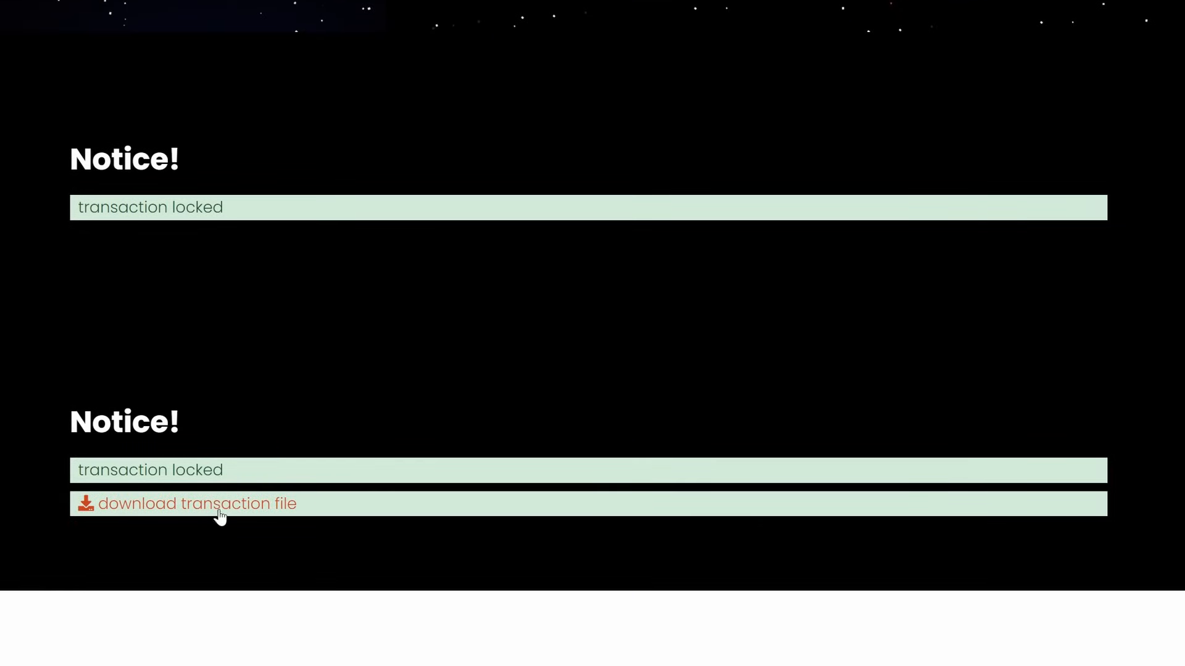
pyautogui.click(192, 504)
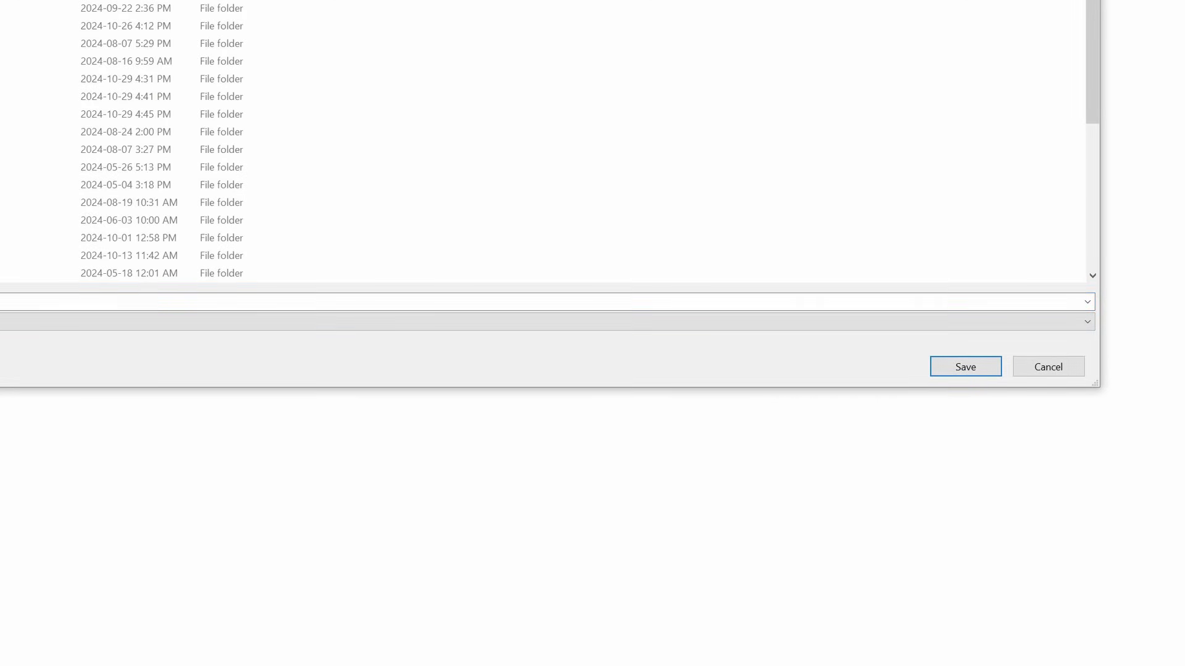
pyautogui.click(960, 368)
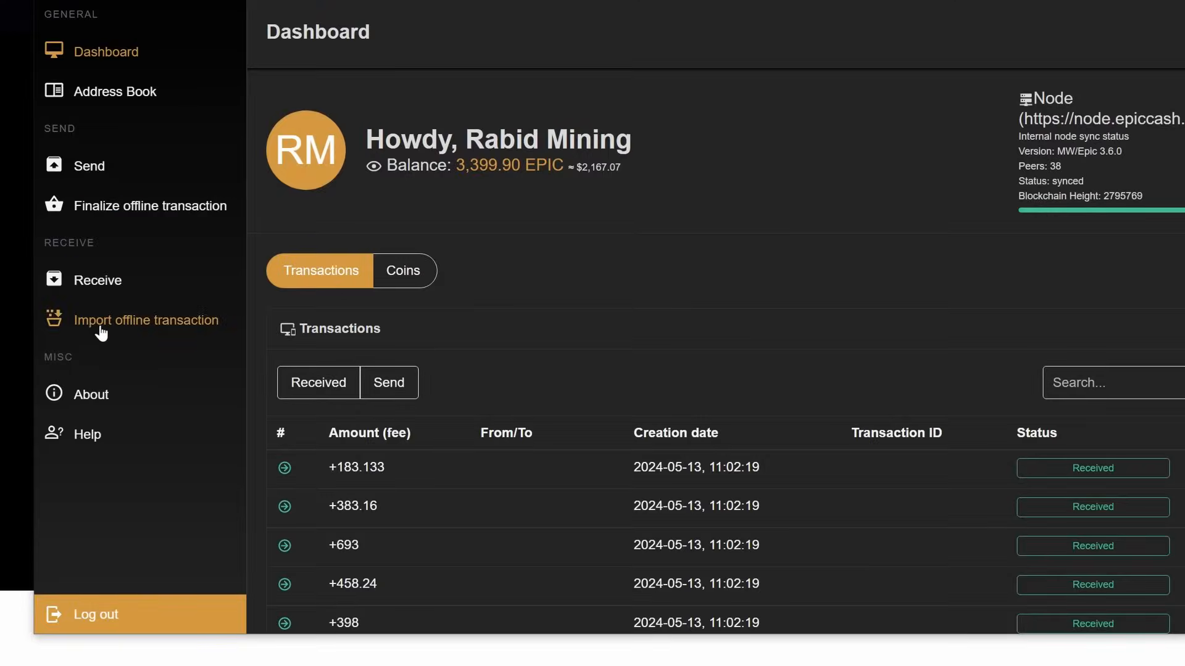
# Import the pool's .tx transaction file from Downloads and save the finalize_ response file
pyautogui.click(167, 330)
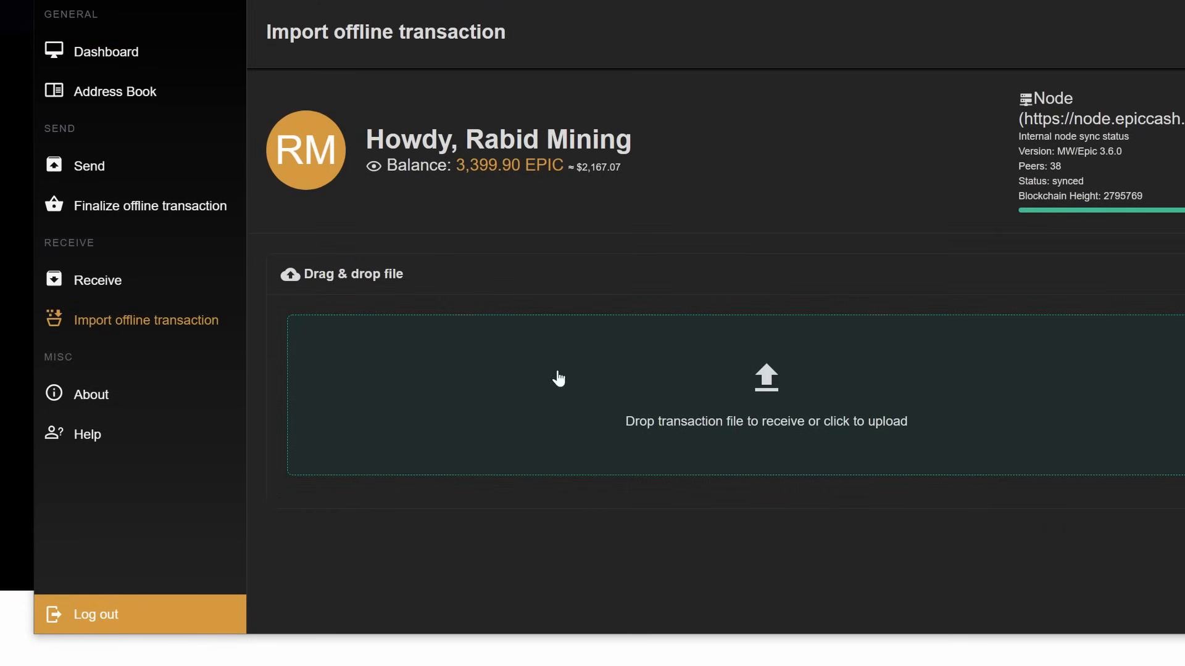
pyautogui.click(767, 391)
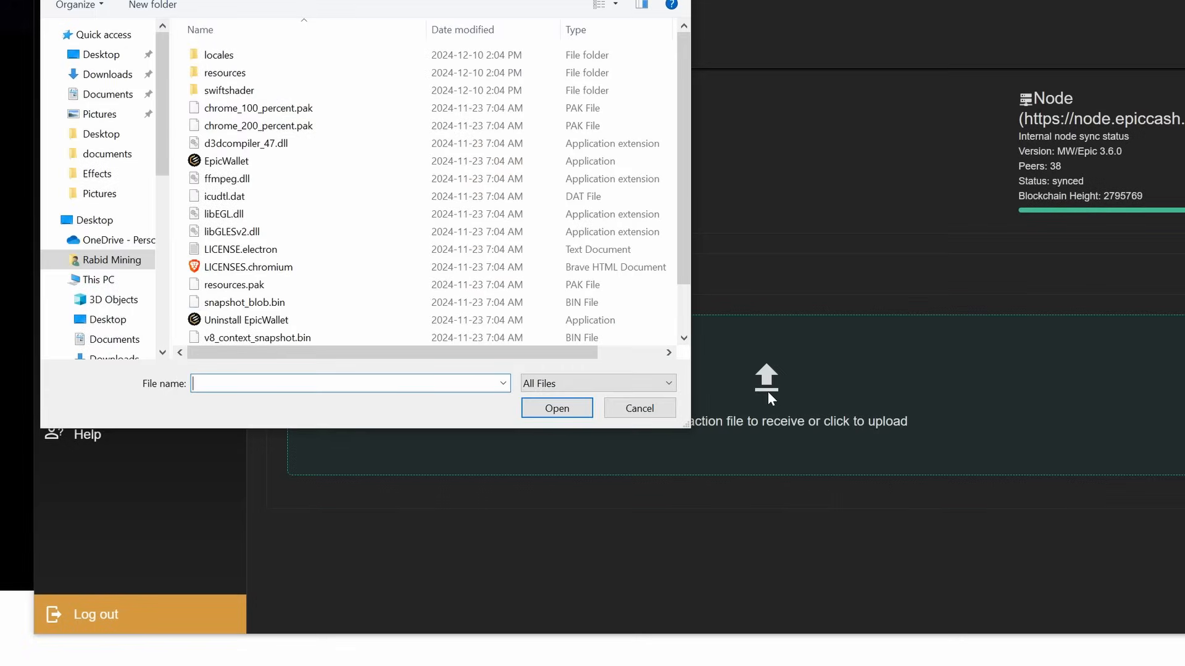
pyautogui.click(109, 77)
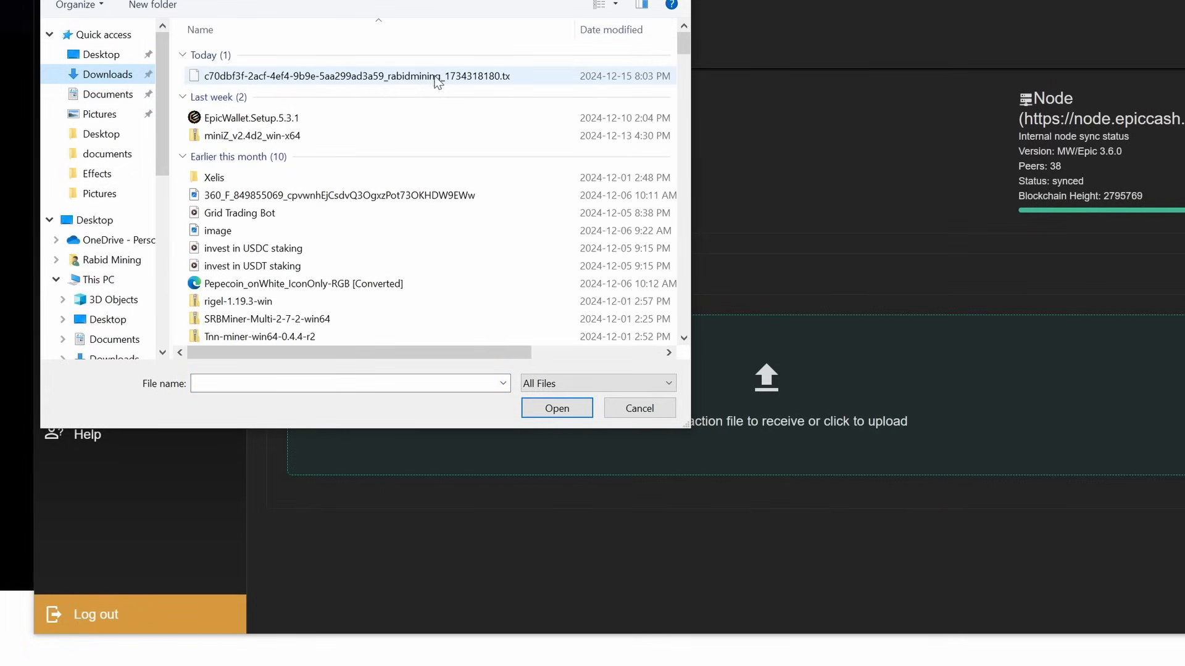
pyautogui.click(332, 76)
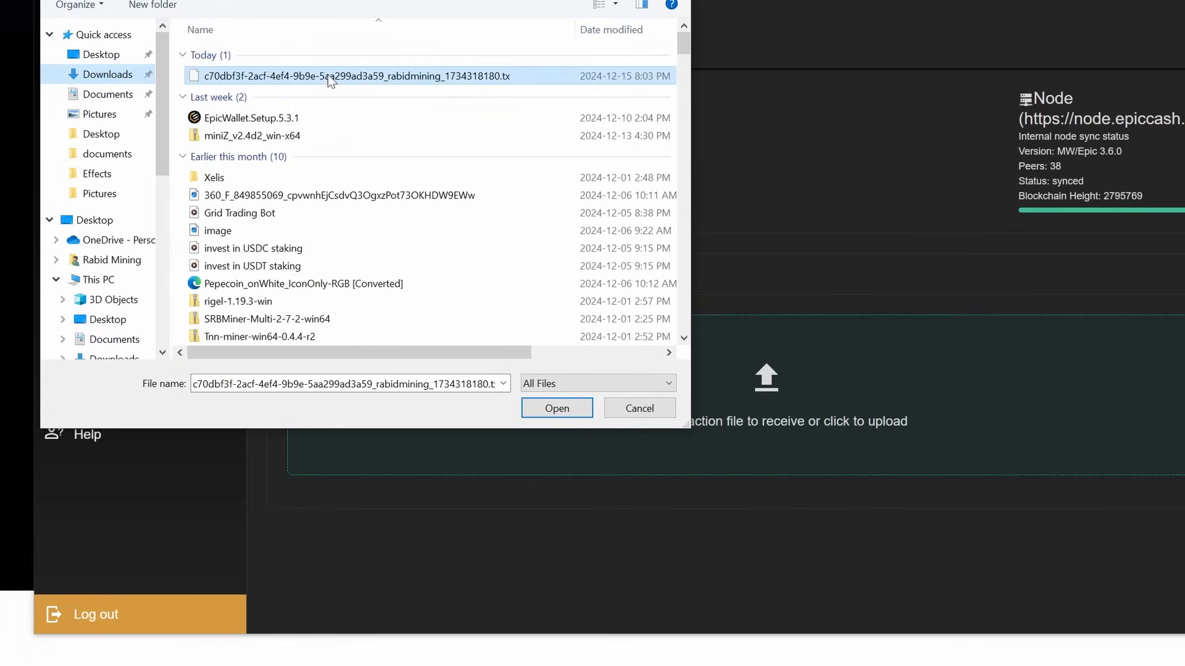
pyautogui.click(555, 408)
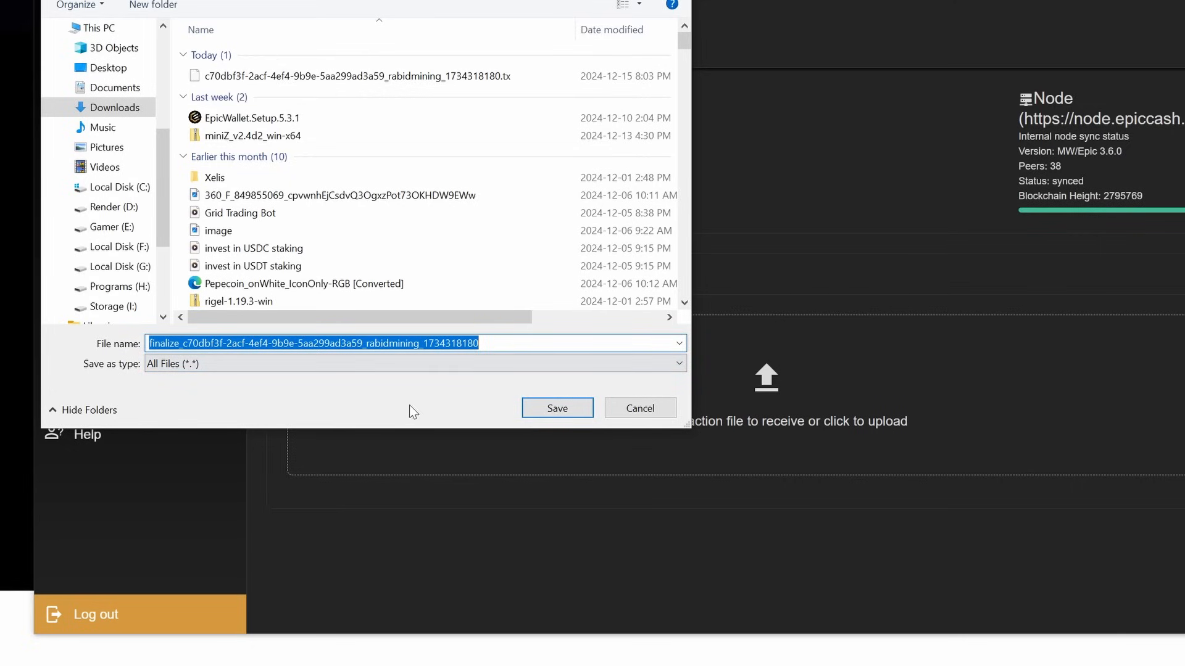
pyautogui.click(547, 407)
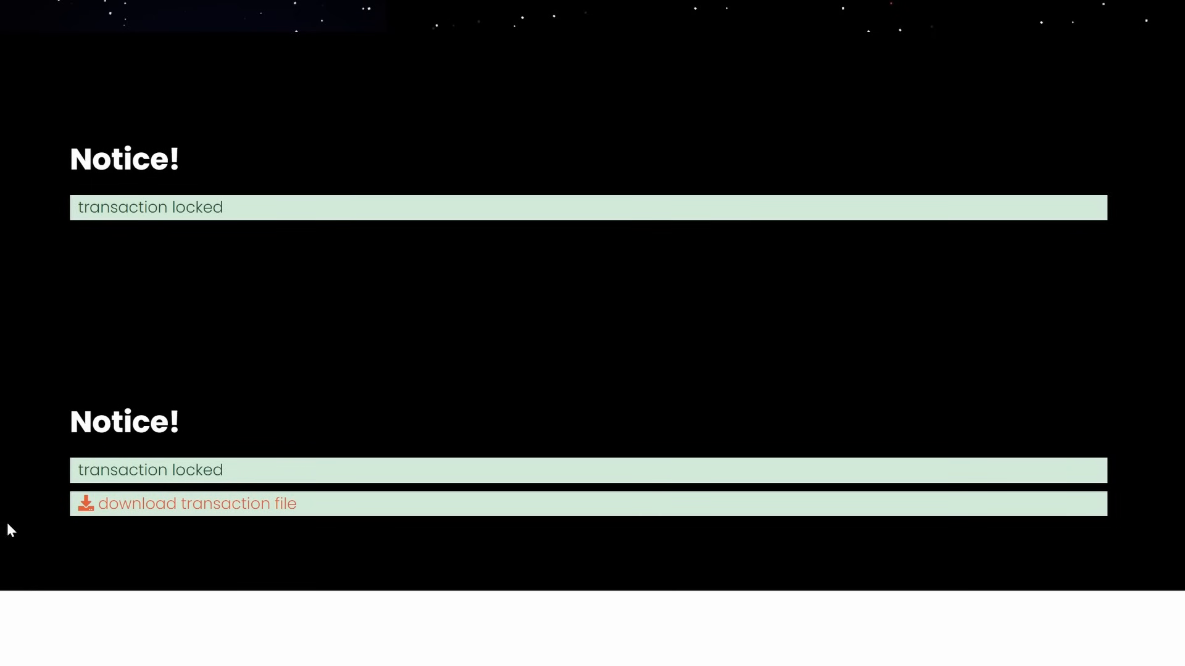
# Upload the finalize_ .tx file from Downloads to 51pool so the withdrawal is finalized
pyautogui.scroll(-10, 7, 525)
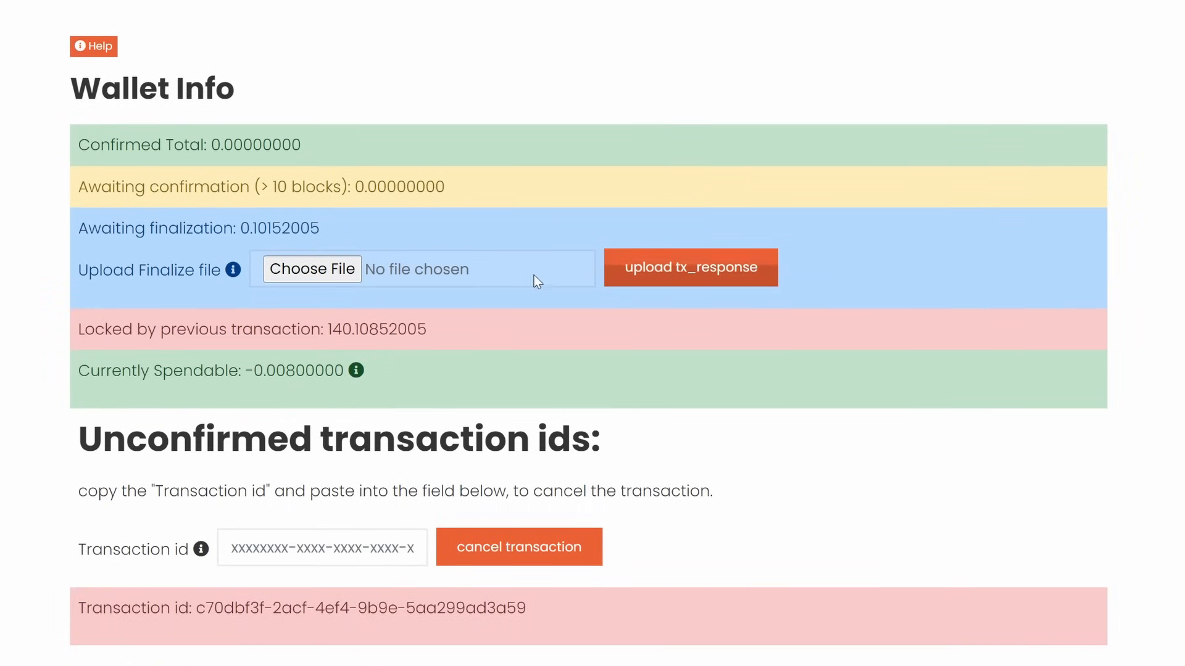
pyautogui.click(313, 269)
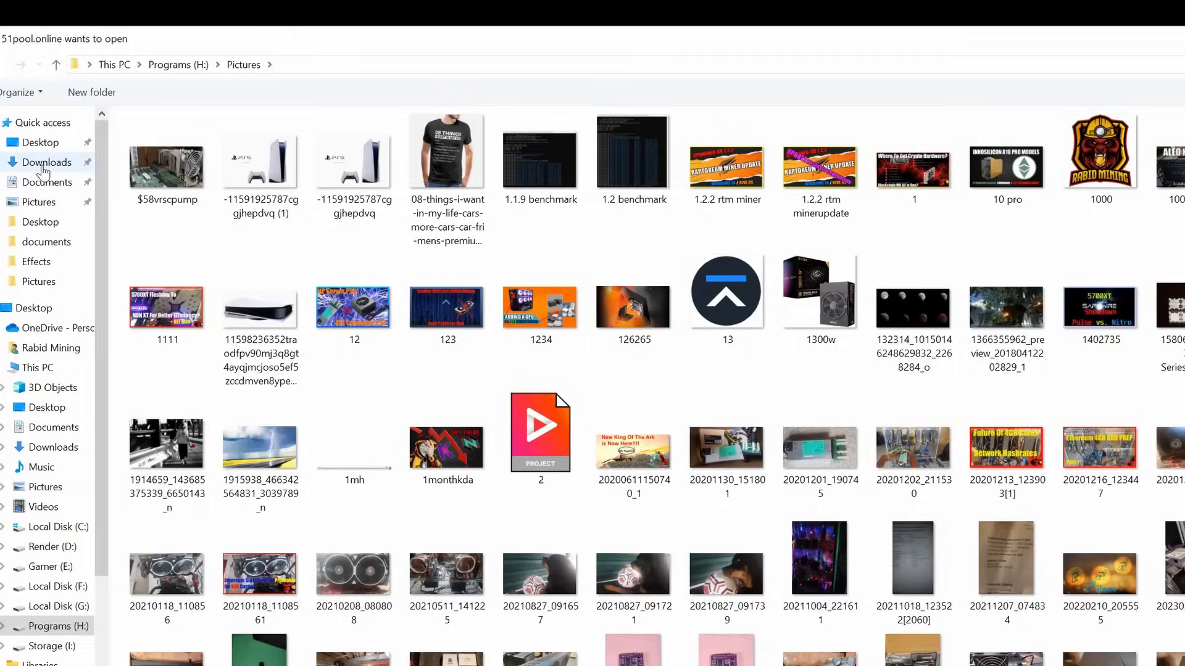
pyautogui.click(45, 159)
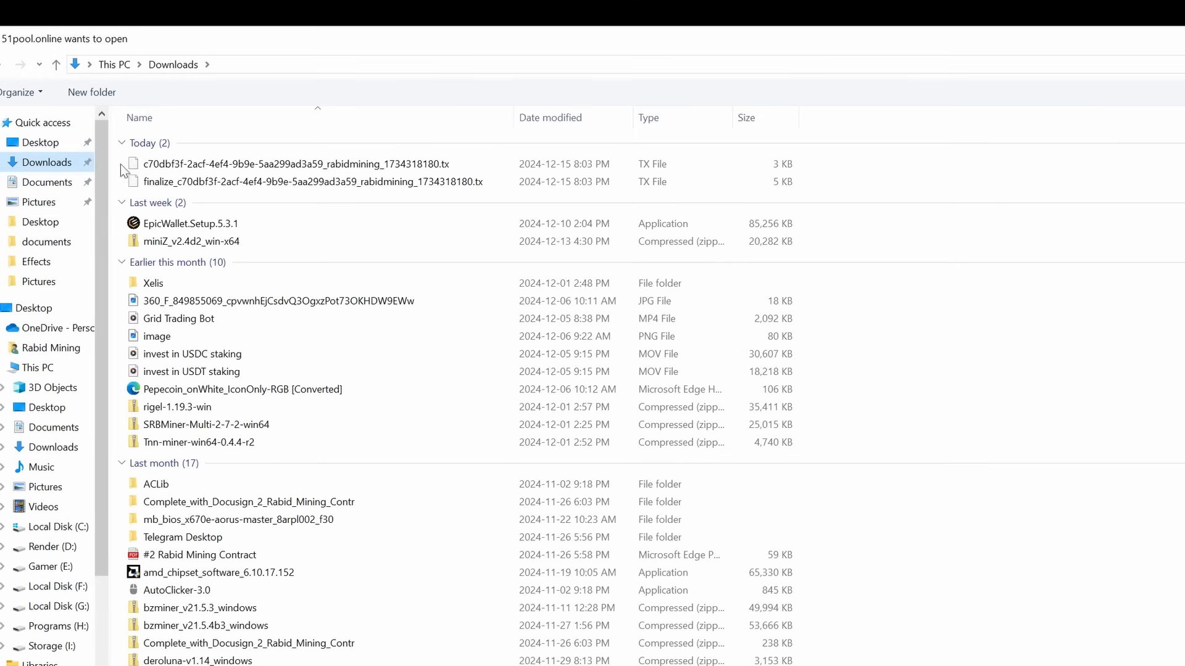
pyautogui.click(185, 181)
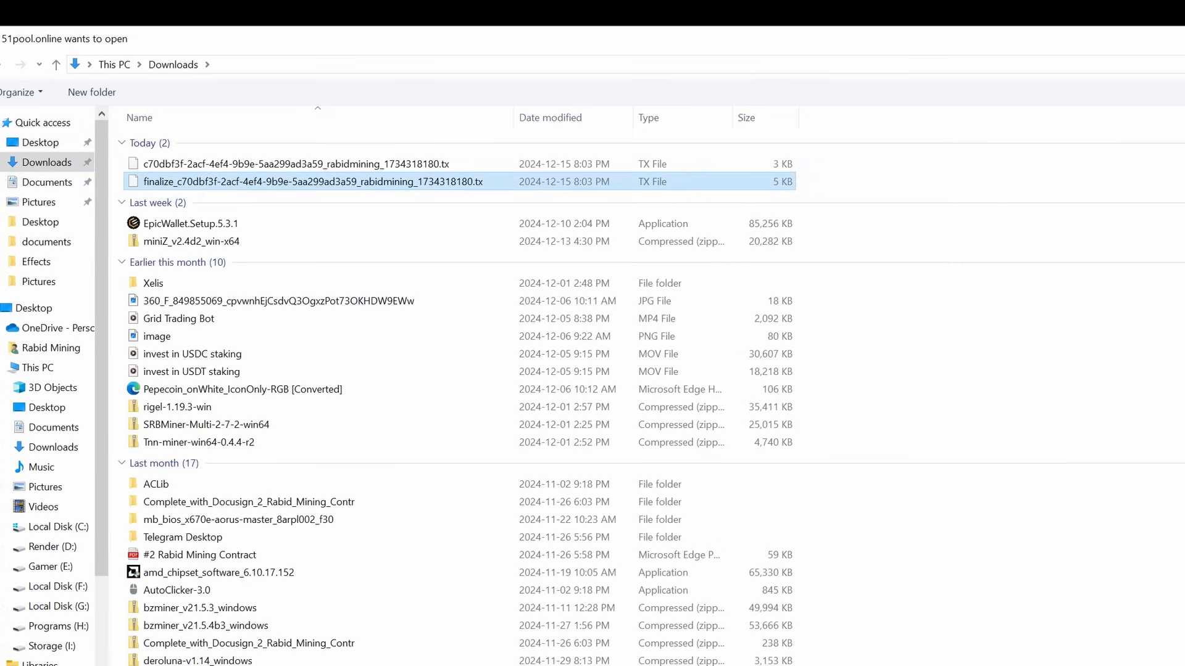
pyautogui.click(962, 365)
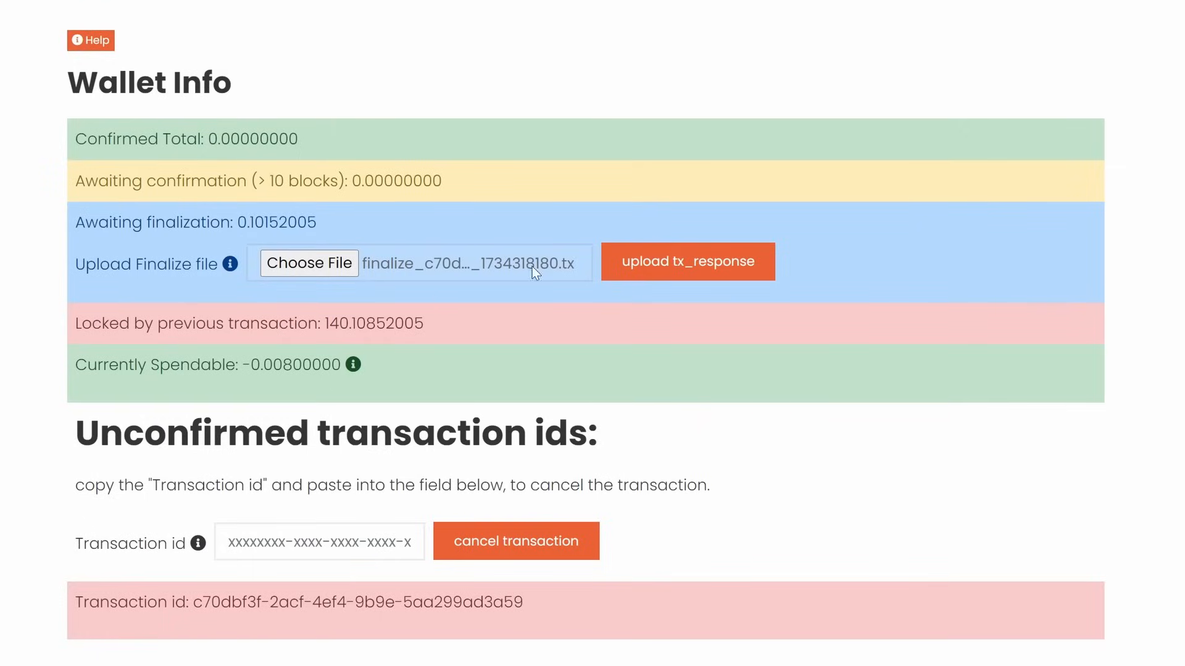
pyautogui.click(674, 267)
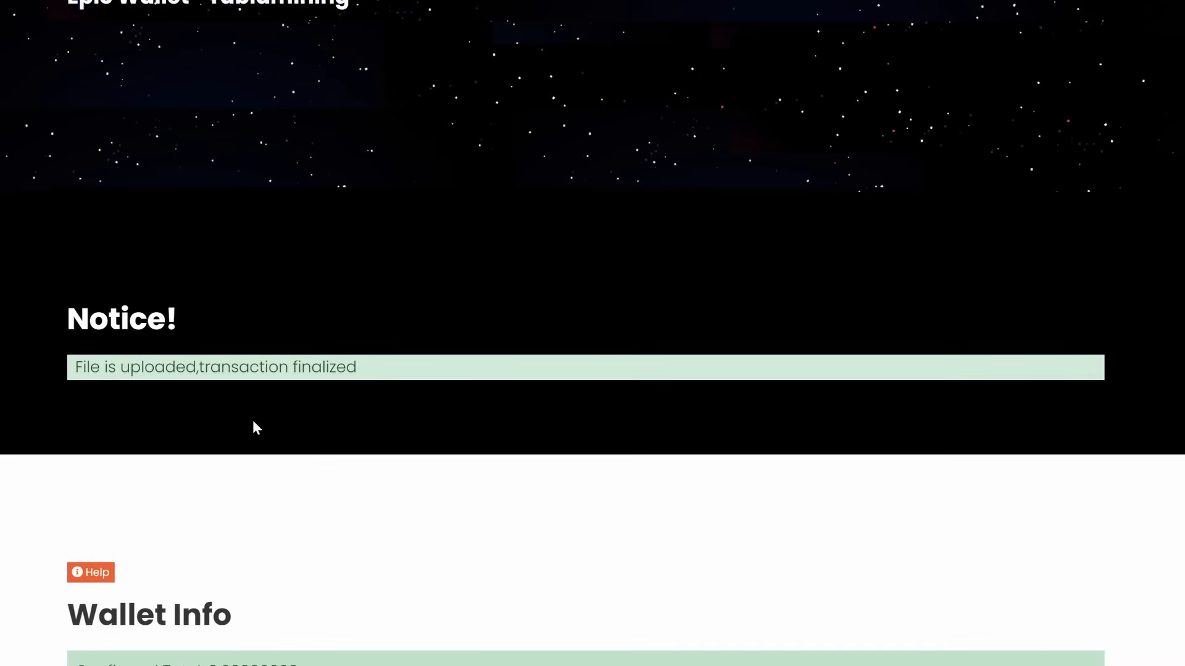
pyautogui.scroll(-5, 37, 507)
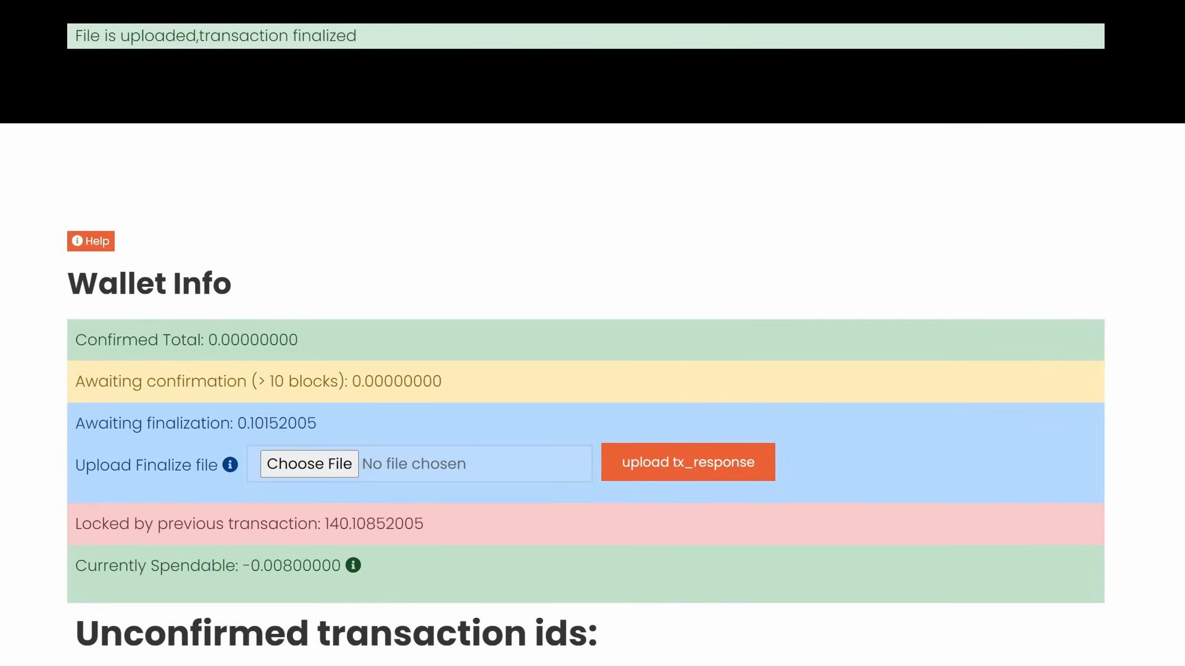
pyautogui.hotkey('alt', 'Tab')
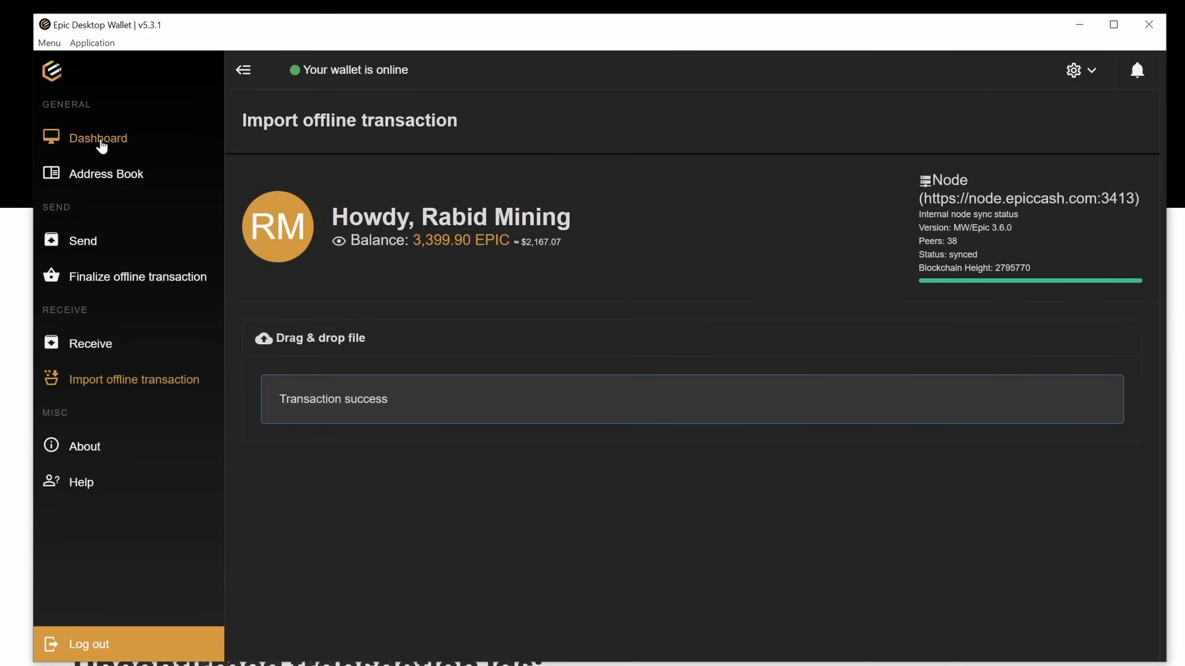
# Check the wallet Dashboard for the incoming +140 EPIC transaction and move the window up-left
pyautogui.click(100, 142)
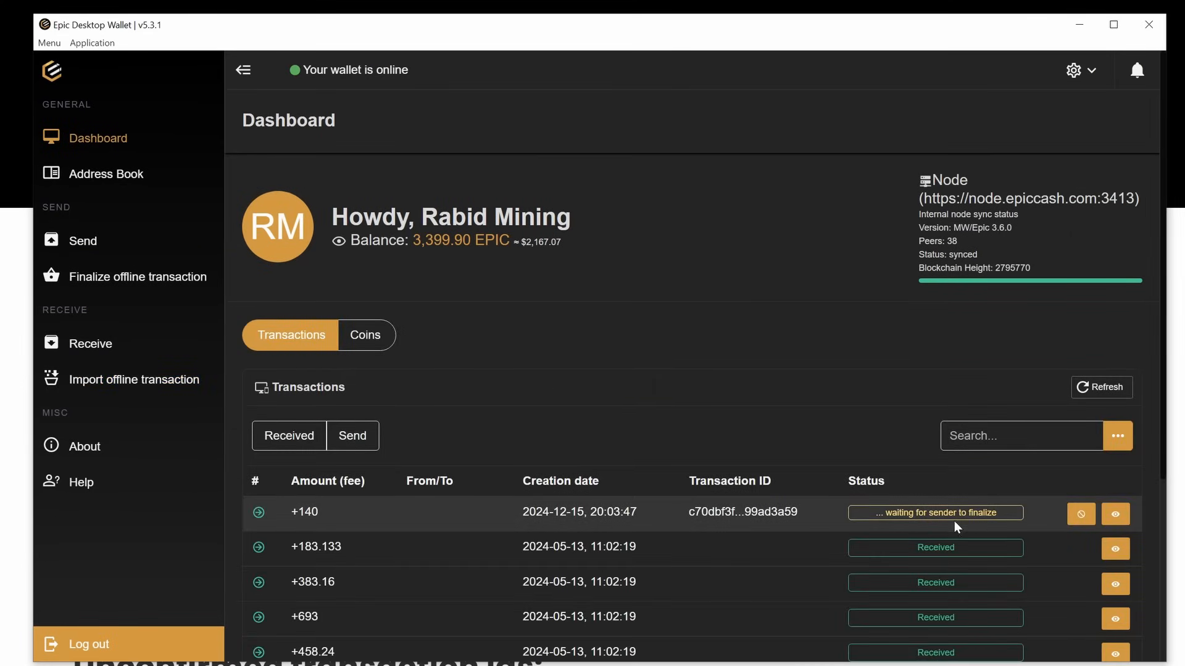
pyautogui.moveTo(576, 25); pyautogui.dragTo(481, 0)
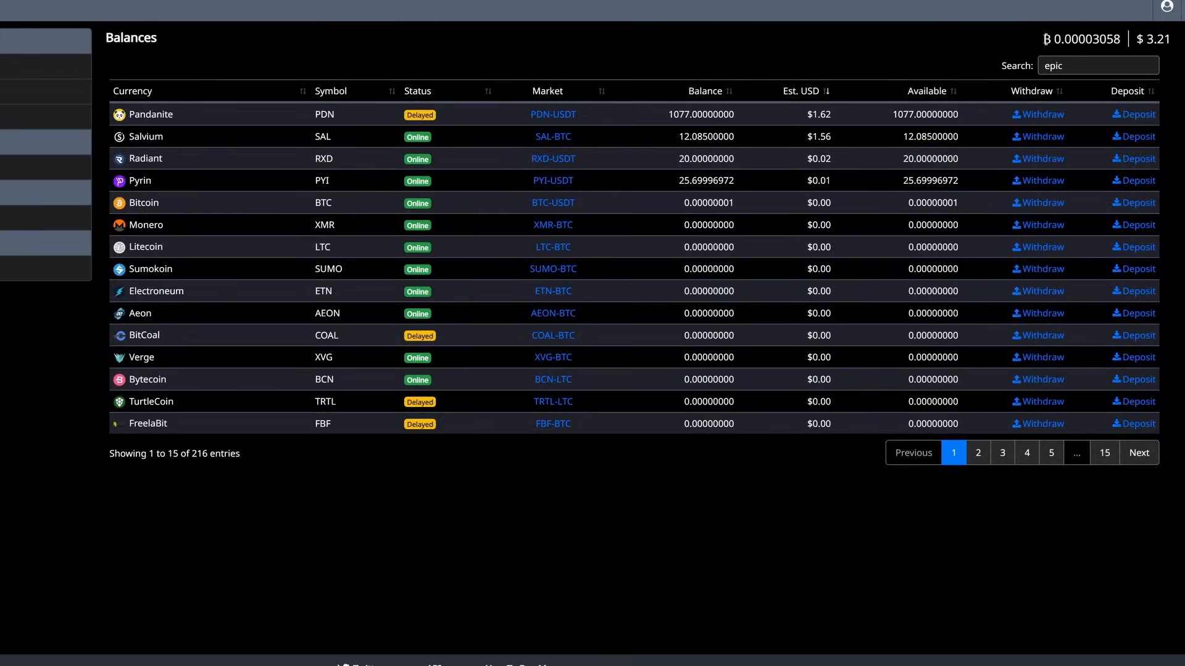
# Filter the exchange balances to 'epic' and open the Epic Cash deposit page
pyautogui.click(1079, 65)
pyautogui.press('BackSpace')
pyautogui.press('BackSpace')
pyautogui.press('BackSpace')
pyautogui.press('BackSpace')
pyautogui.write('epic')
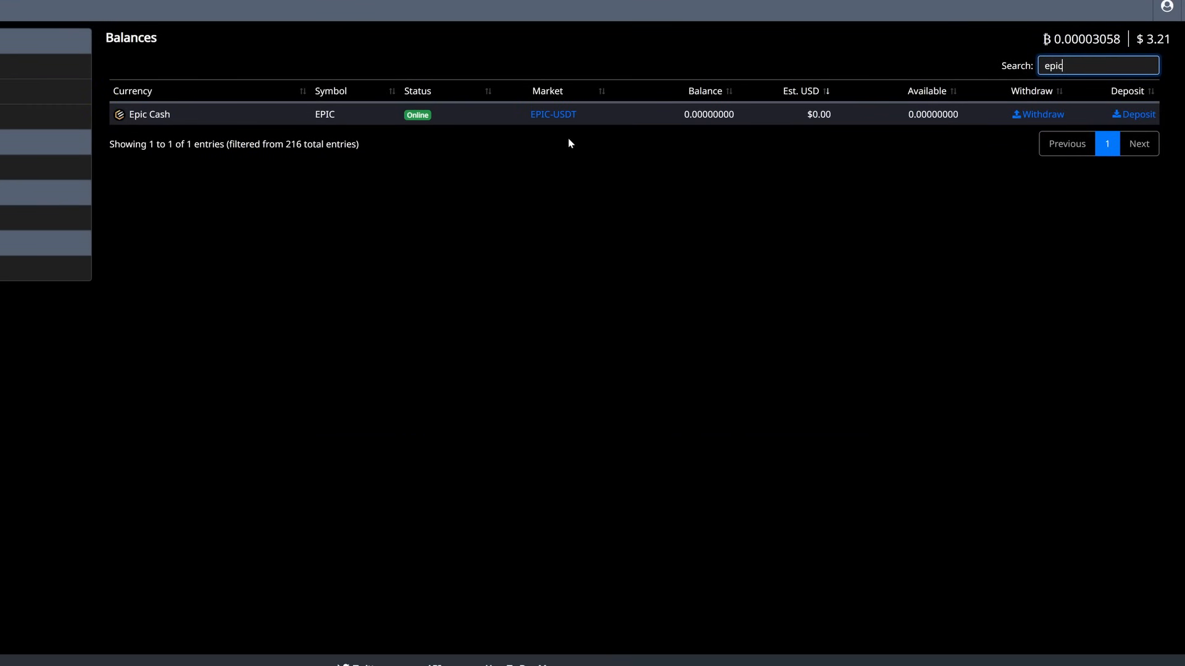
pyautogui.click(1138, 121)
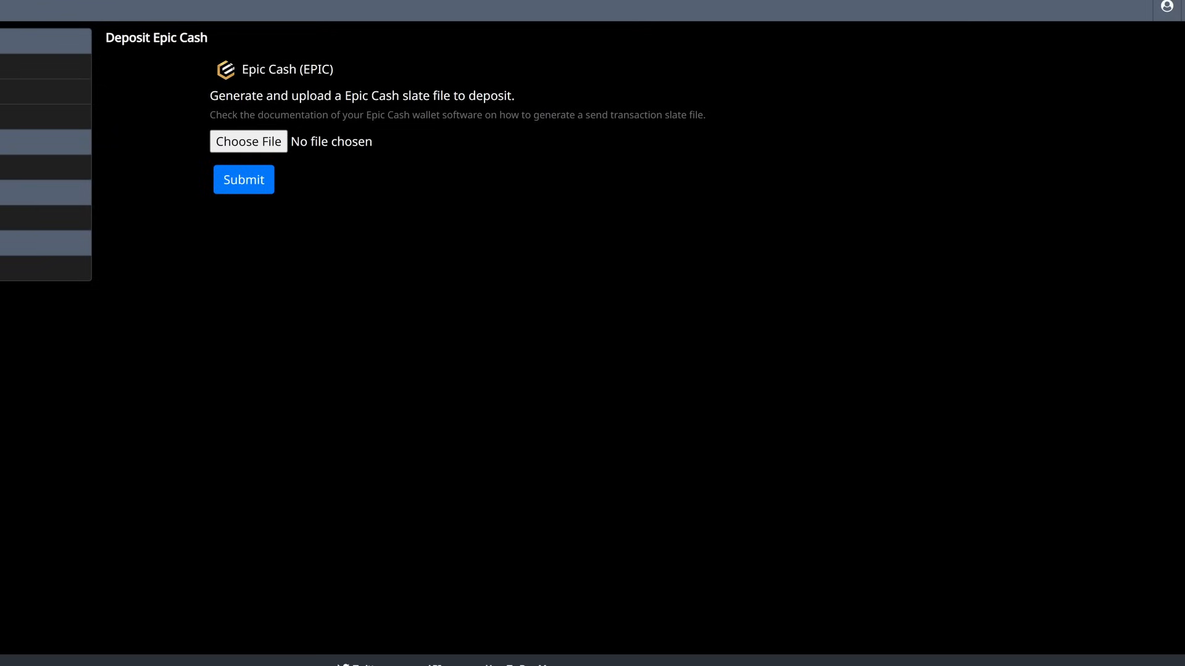
pyautogui.click(154, 665)
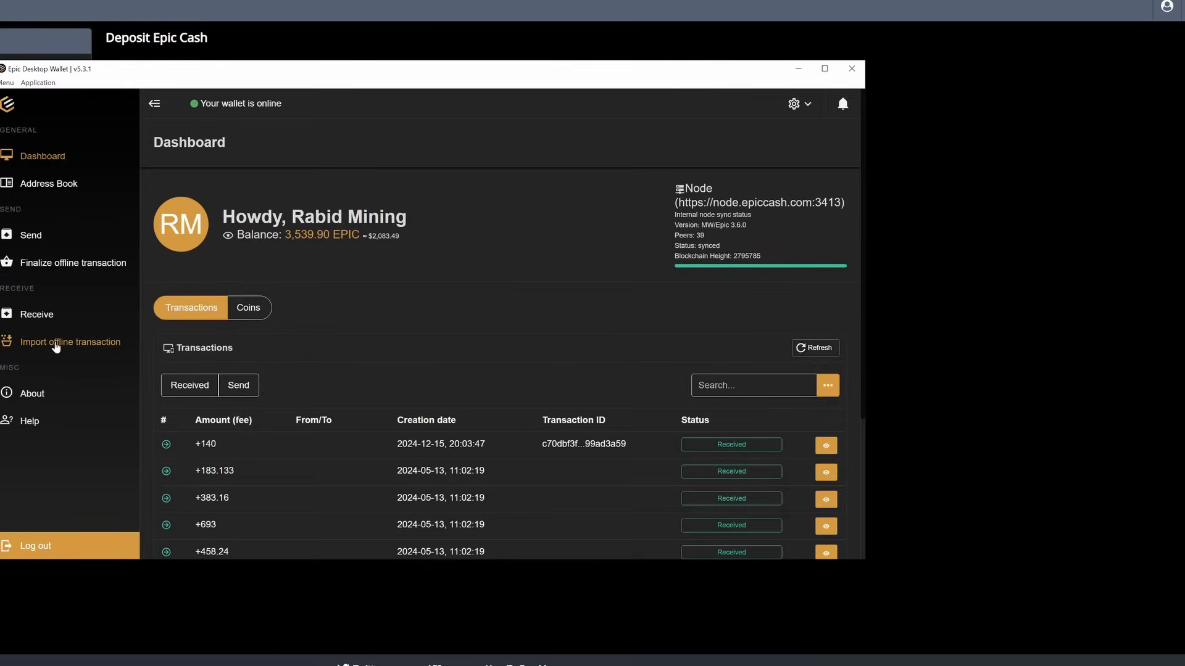
# Create a 1 EPIC offline transaction, save the slate to Downloads, and start the exchange's file upload
pyautogui.click(32, 242)
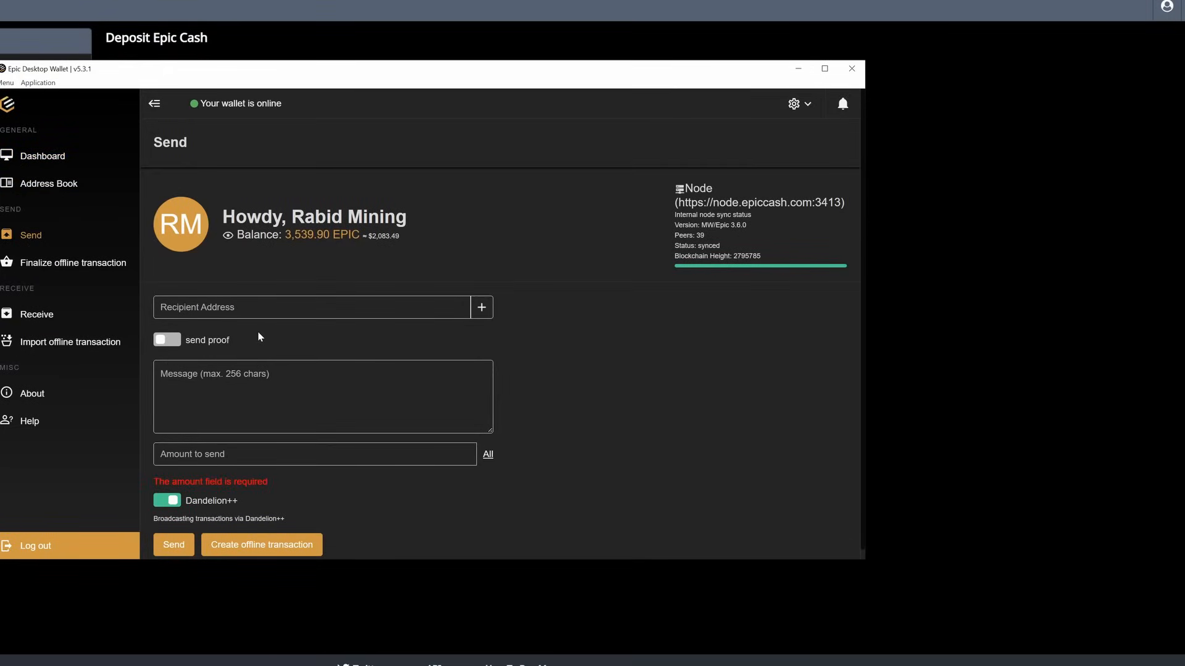
pyautogui.scroll(-1, 407, 515)
pyautogui.click(388, 446)
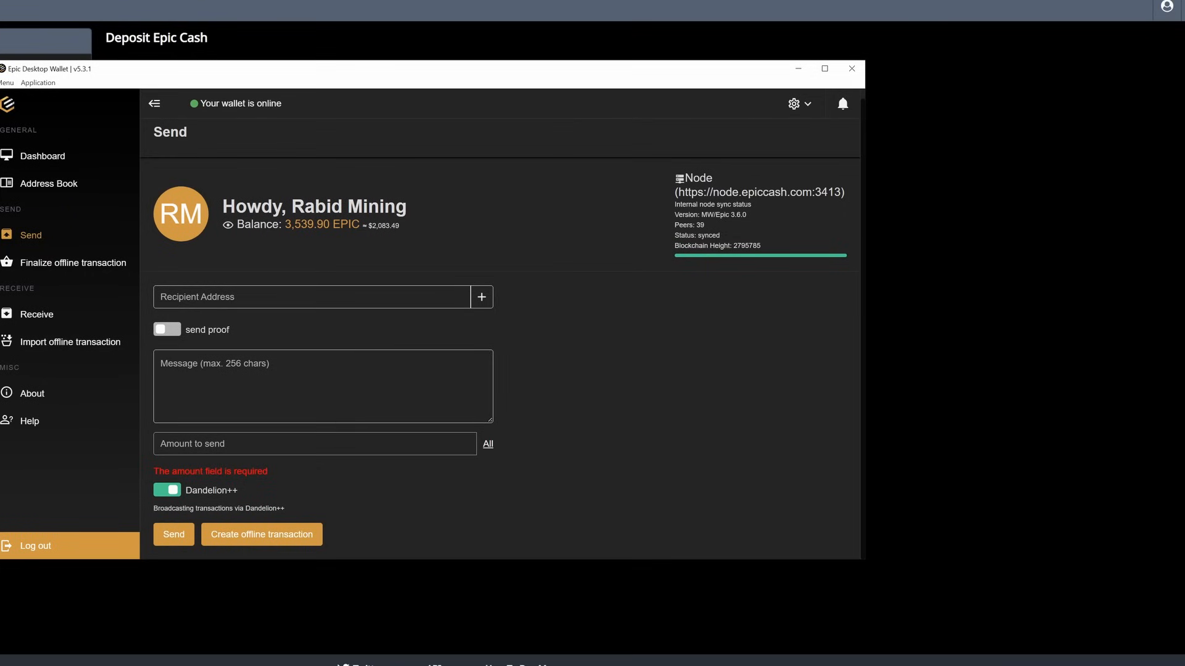
pyautogui.write('1')
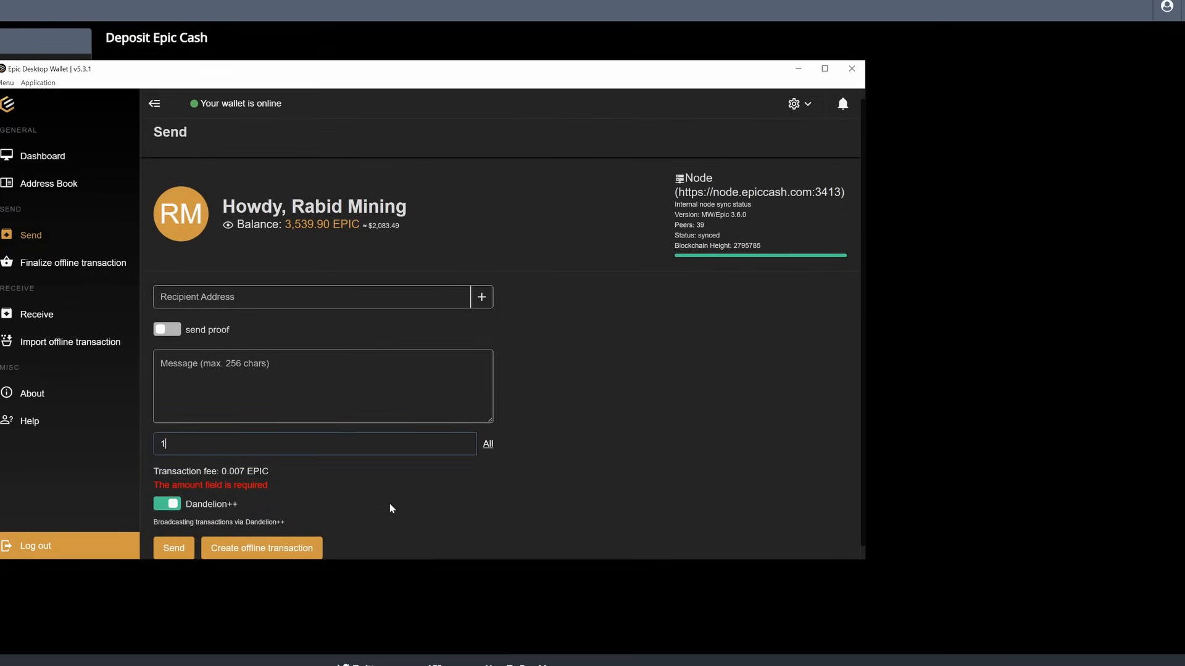
pyautogui.click(390, 503)
pyautogui.scroll(-1, 390, 501)
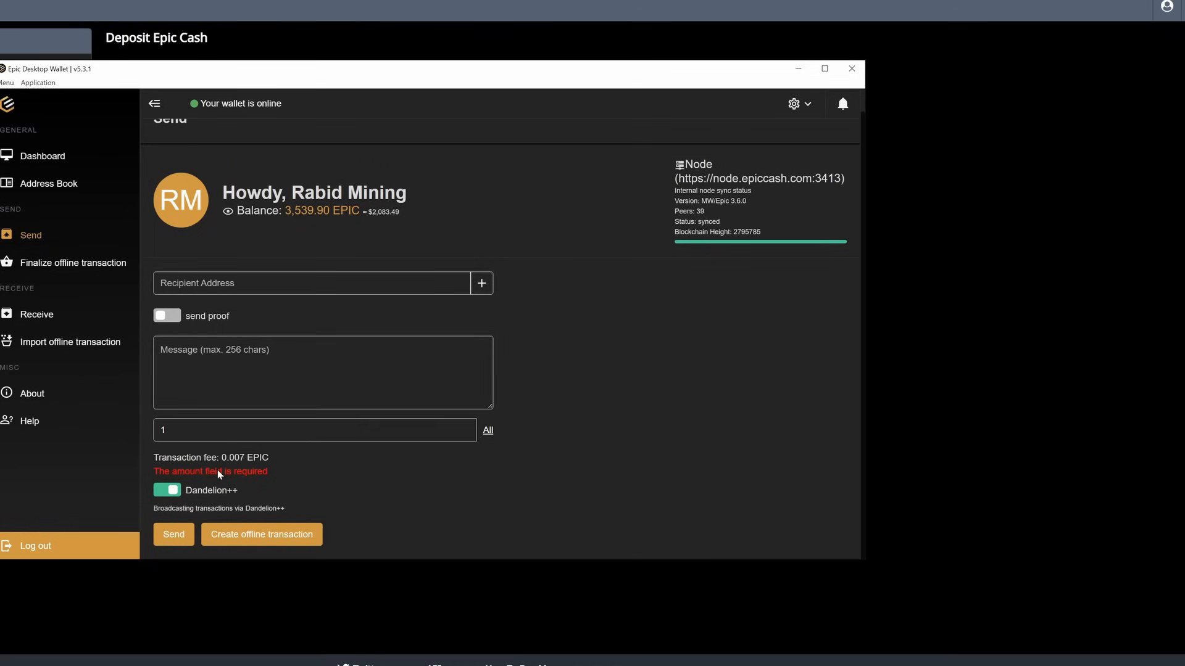
pyautogui.click(253, 536)
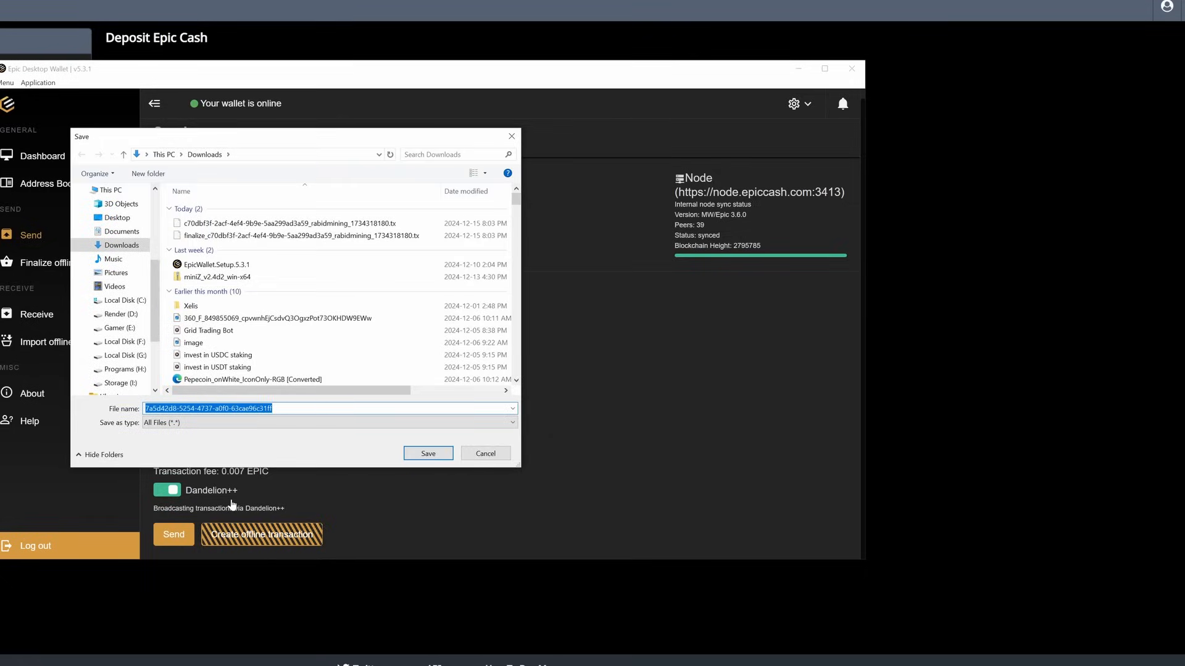
pyautogui.click(121, 245)
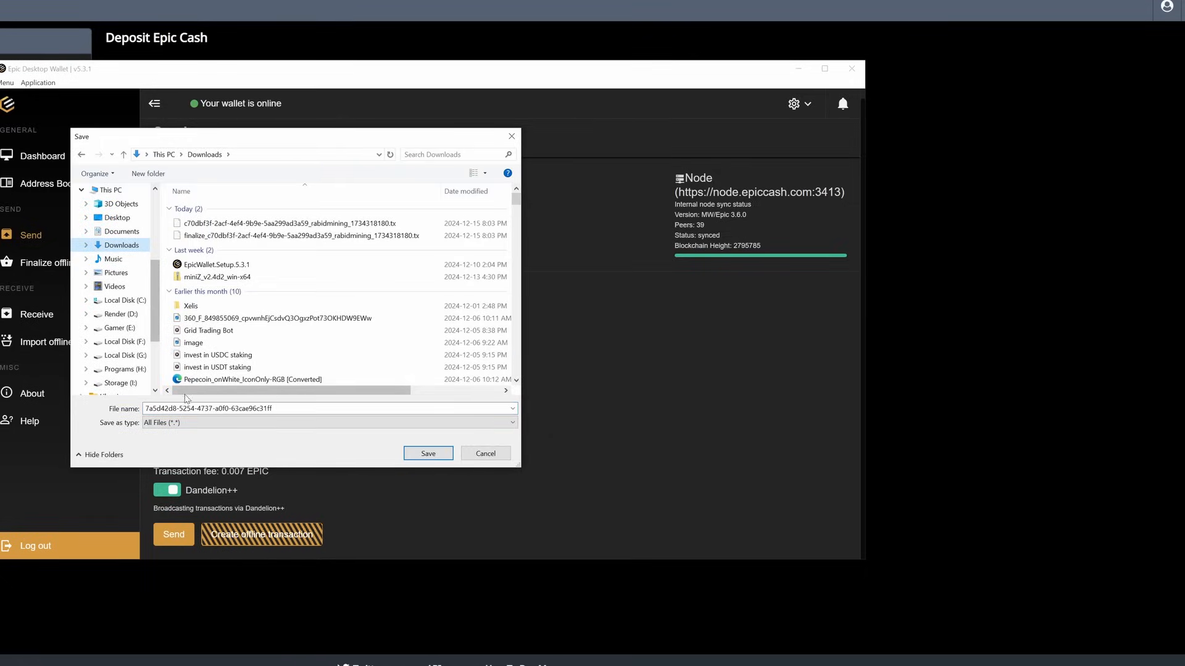
pyautogui.click(428, 454)
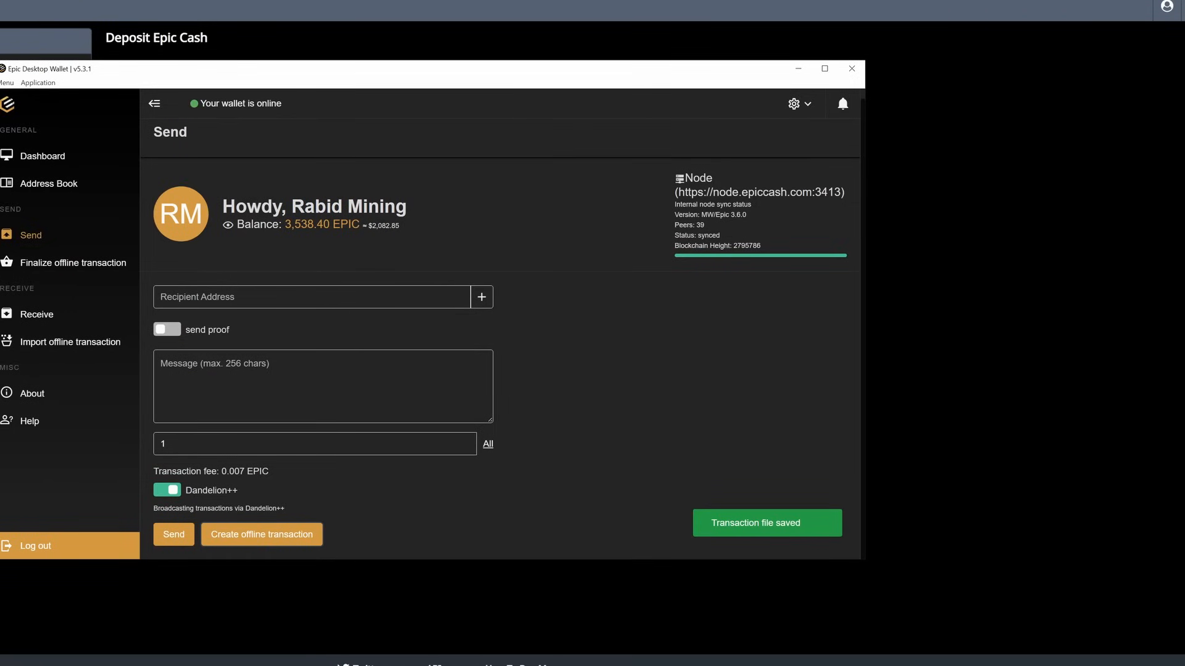
pyautogui.hotkey('alt', 'Tab')
pyautogui.click(249, 142)
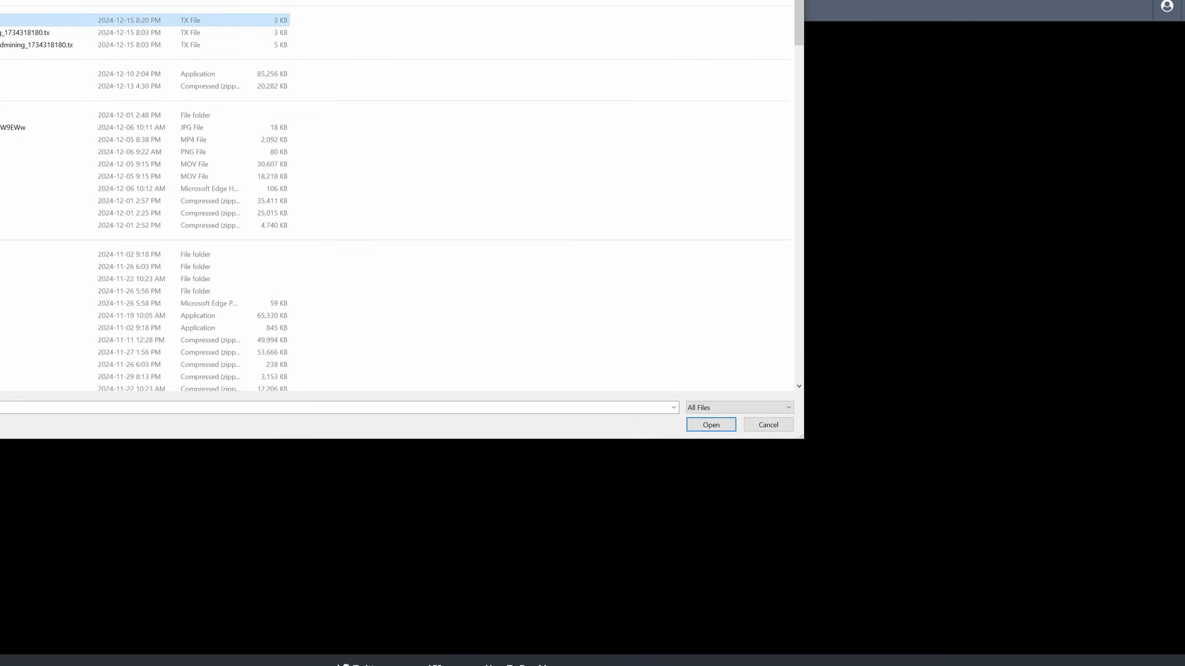
# Submit the .tx slate file to the exchange and save the returned tx.response file
pyautogui.click(709, 426)
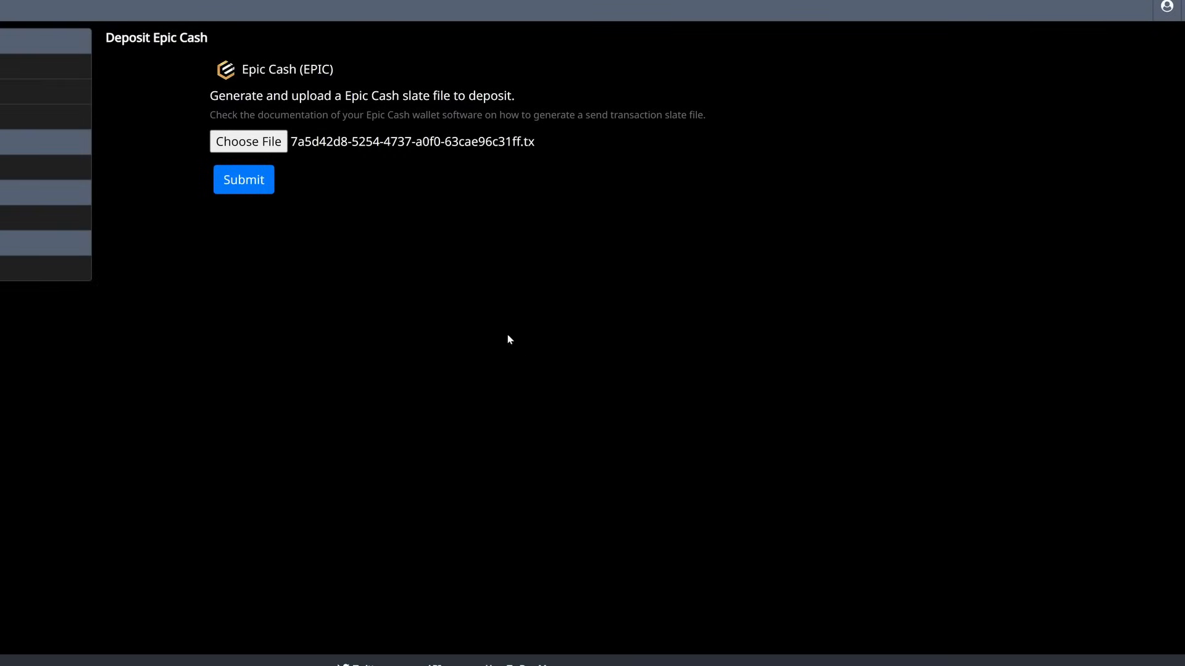
pyautogui.click(255, 189)
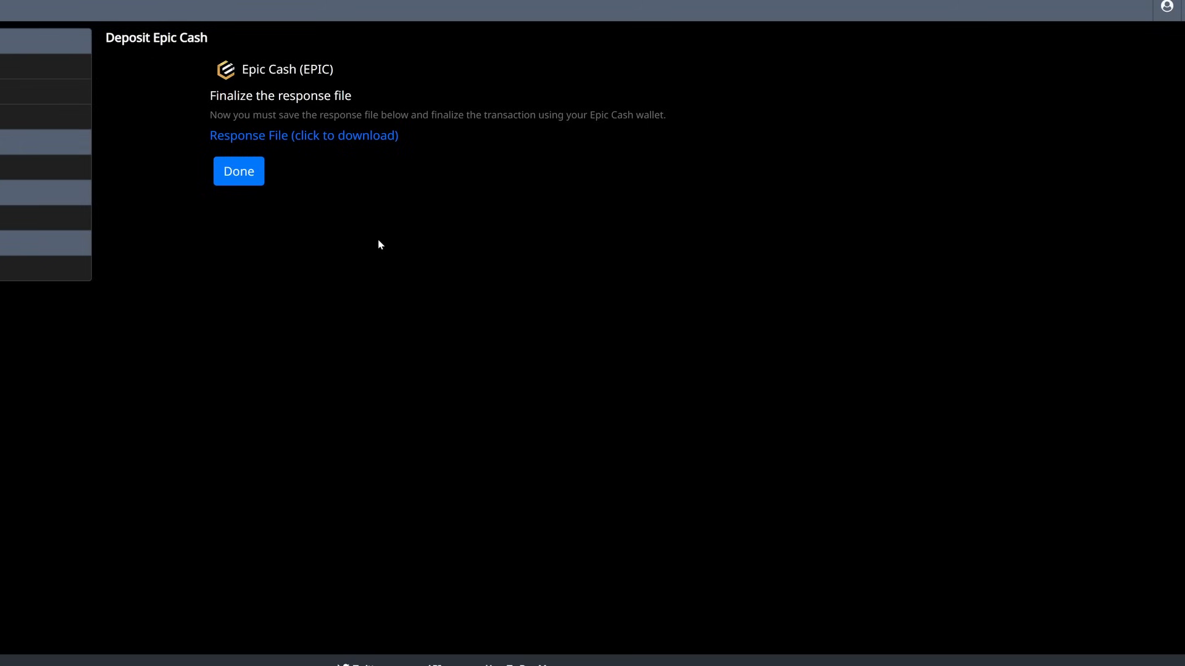
pyautogui.click(324, 136)
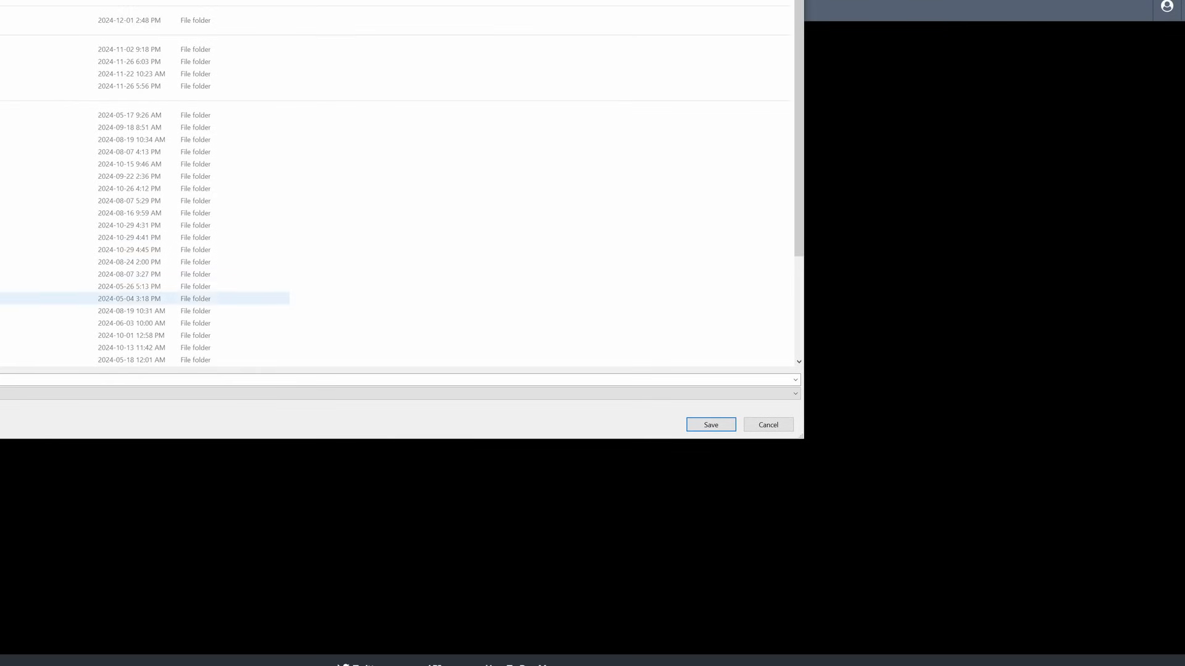
pyautogui.click(710, 426)
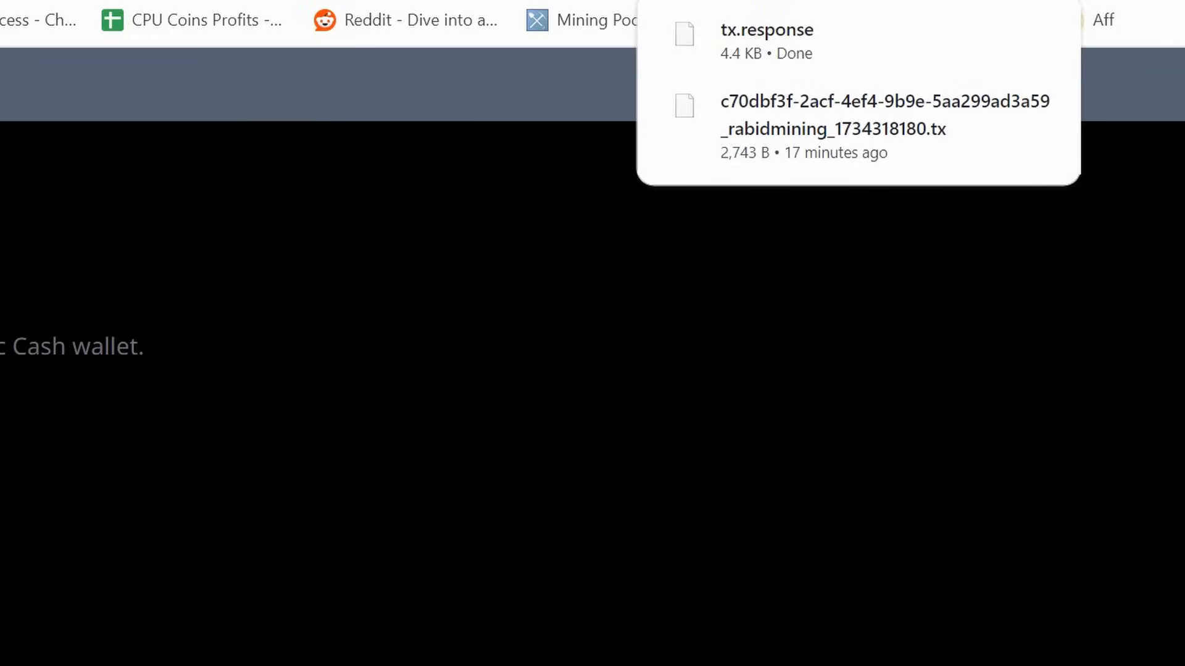
pyautogui.moveTo(663, 52)
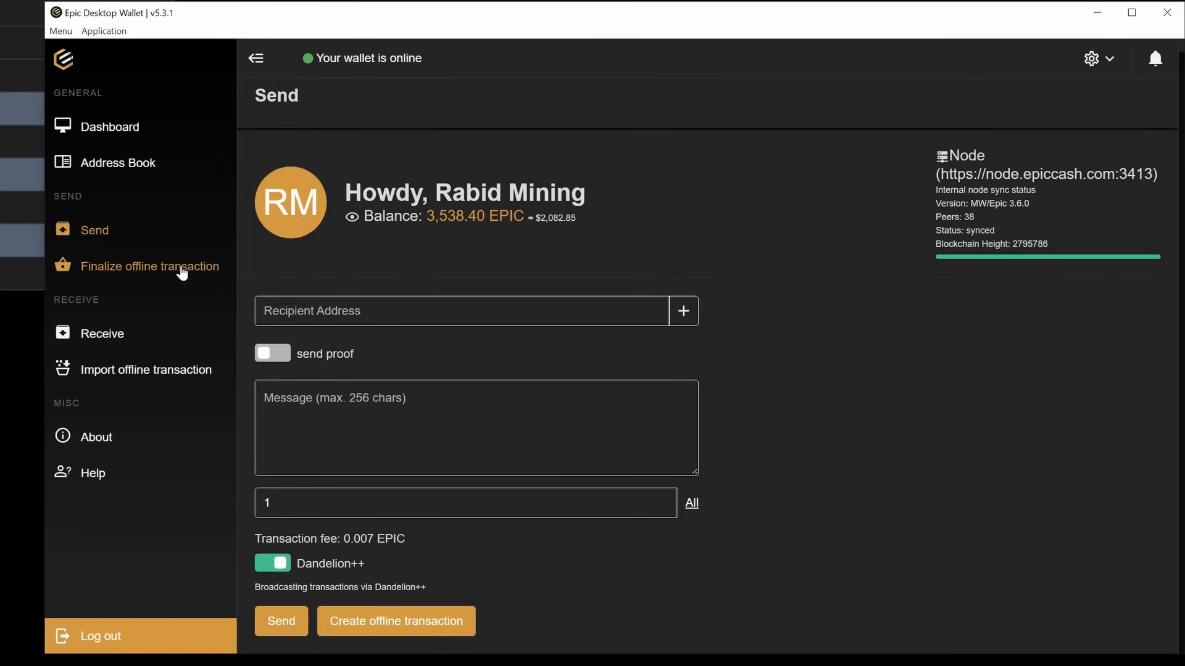
# Finalize the exchange's tx.response file from Downloads in the wallet, getting Transaction success
pyautogui.click(182, 272)
pyautogui.click(696, 434)
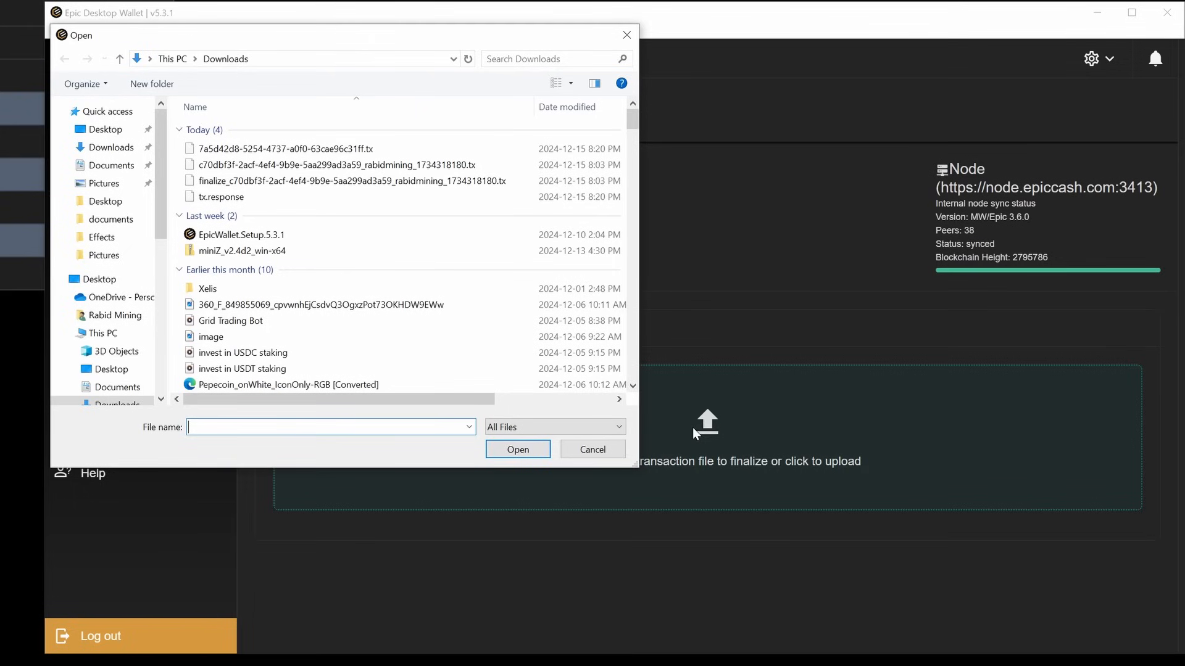
pyautogui.click(213, 199)
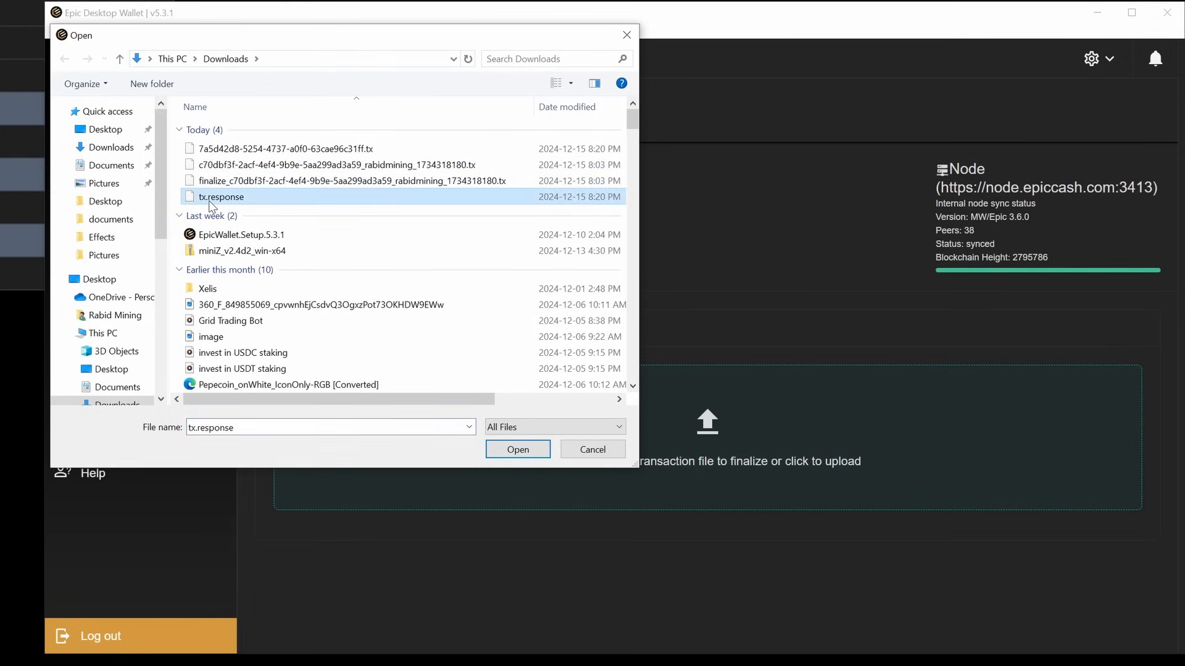
pyautogui.click(517, 451)
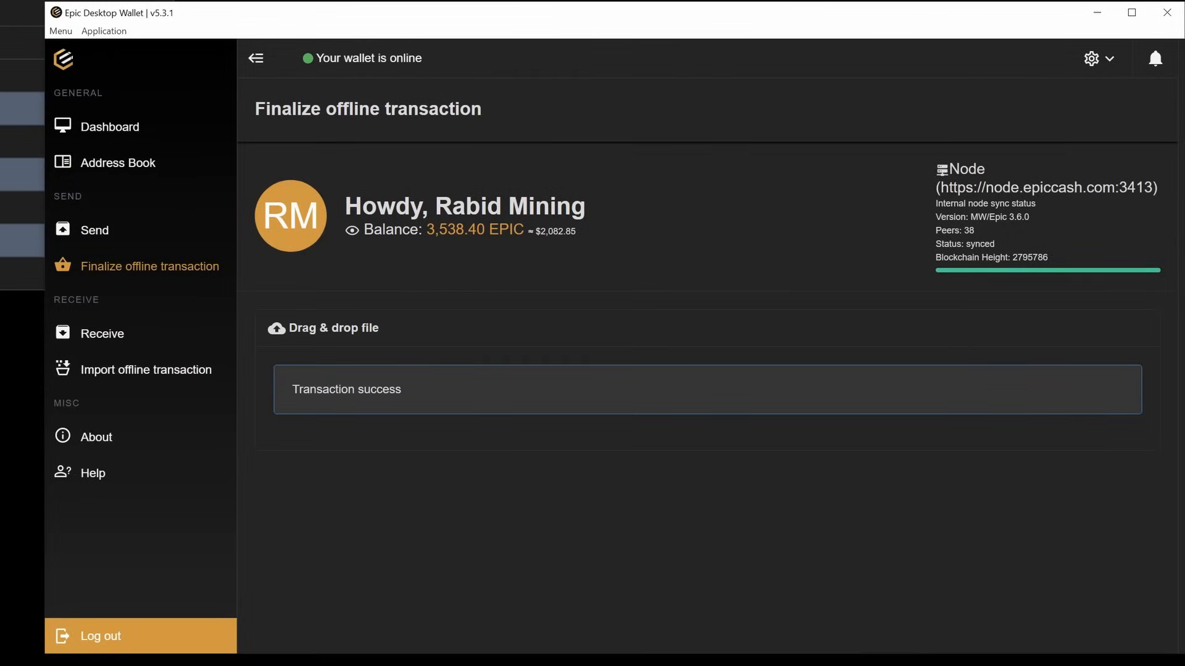
pyautogui.hotkey('alt', 'Tab')
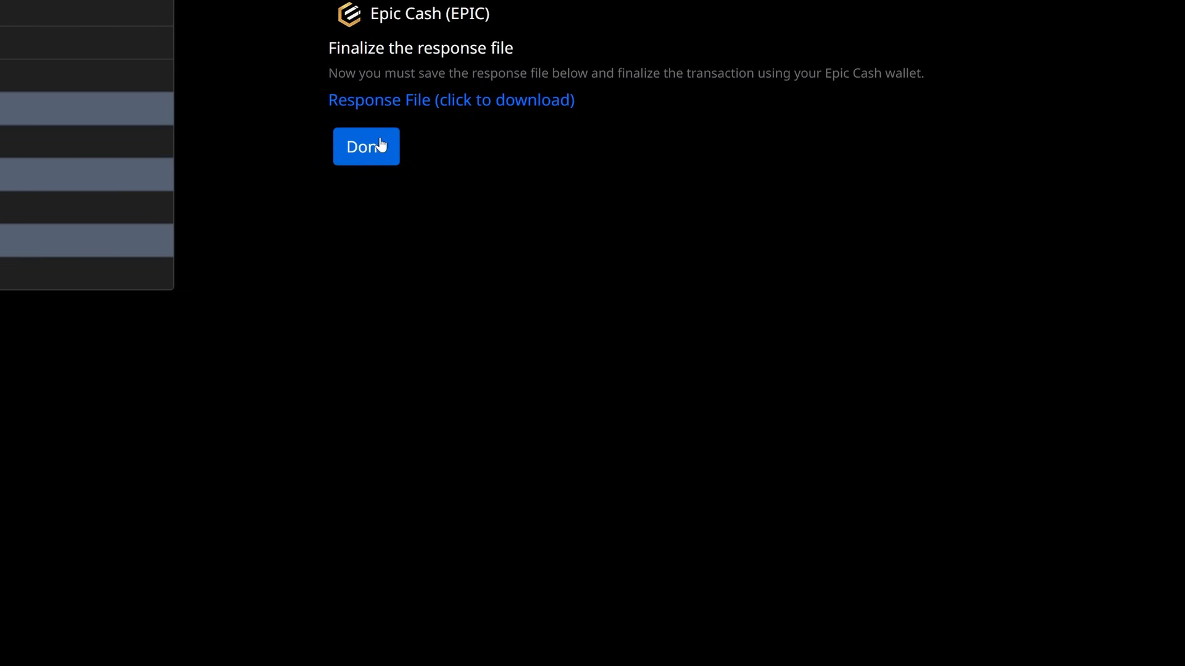
# Finish the deposit to see the 1 EPIC deposit PENDING in Deposit History, then return to the wallet
pyautogui.click(378, 148)
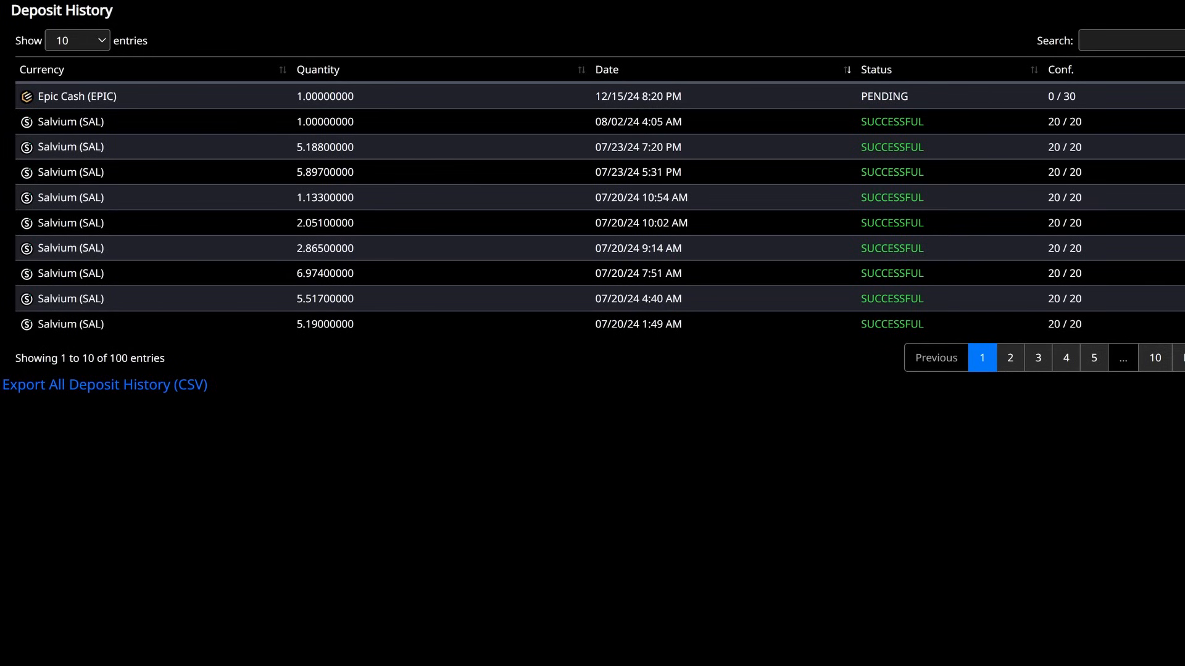
pyautogui.click(73, 665)
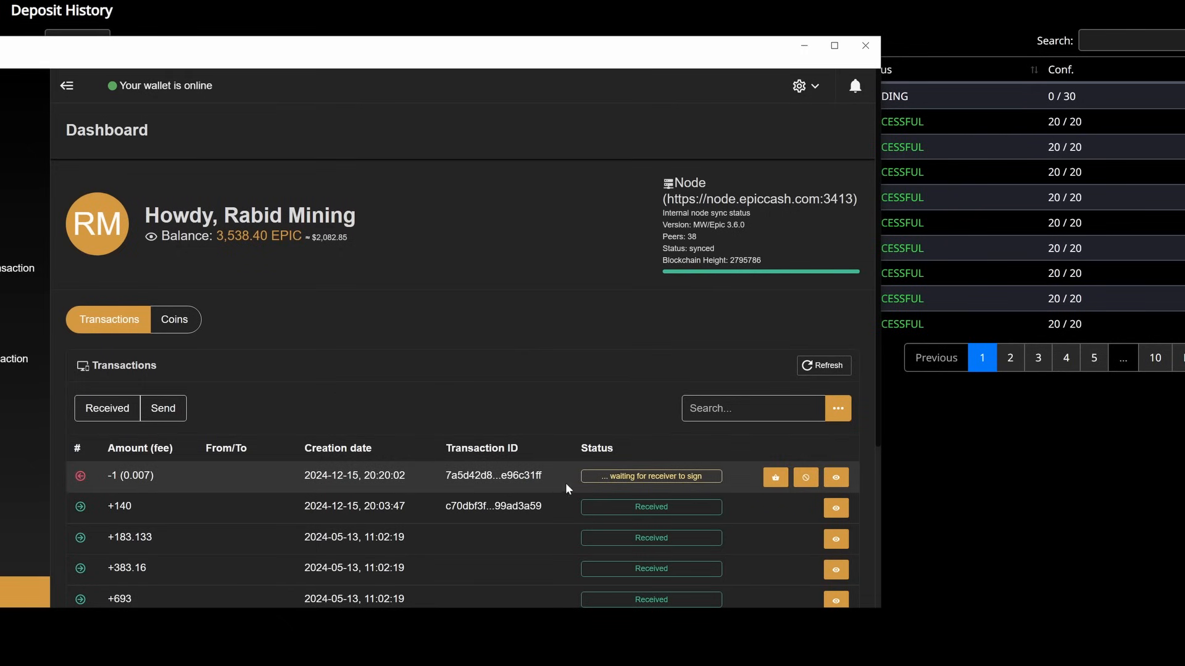
# Minimize the Epic Desktop Wallet window to reveal the browser
pyautogui.click(795, 48)
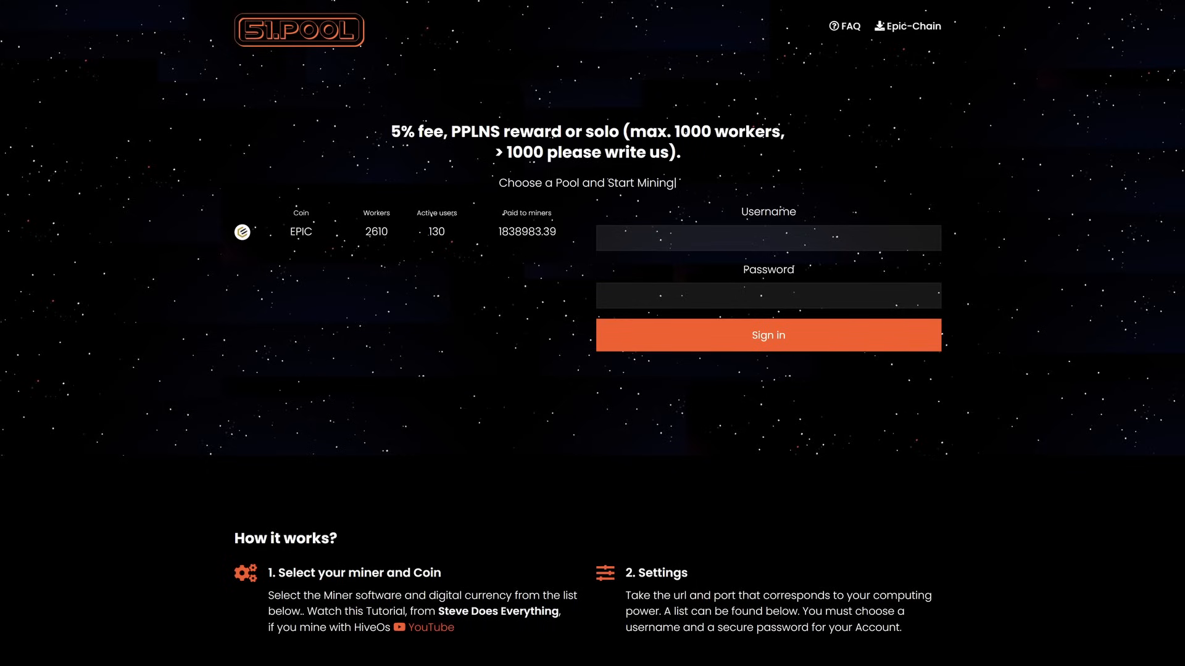
# Sign in to 51pool with the saved username suggestion and the account password
pyautogui.click(673, 238)
pyautogui.write('testvideo')
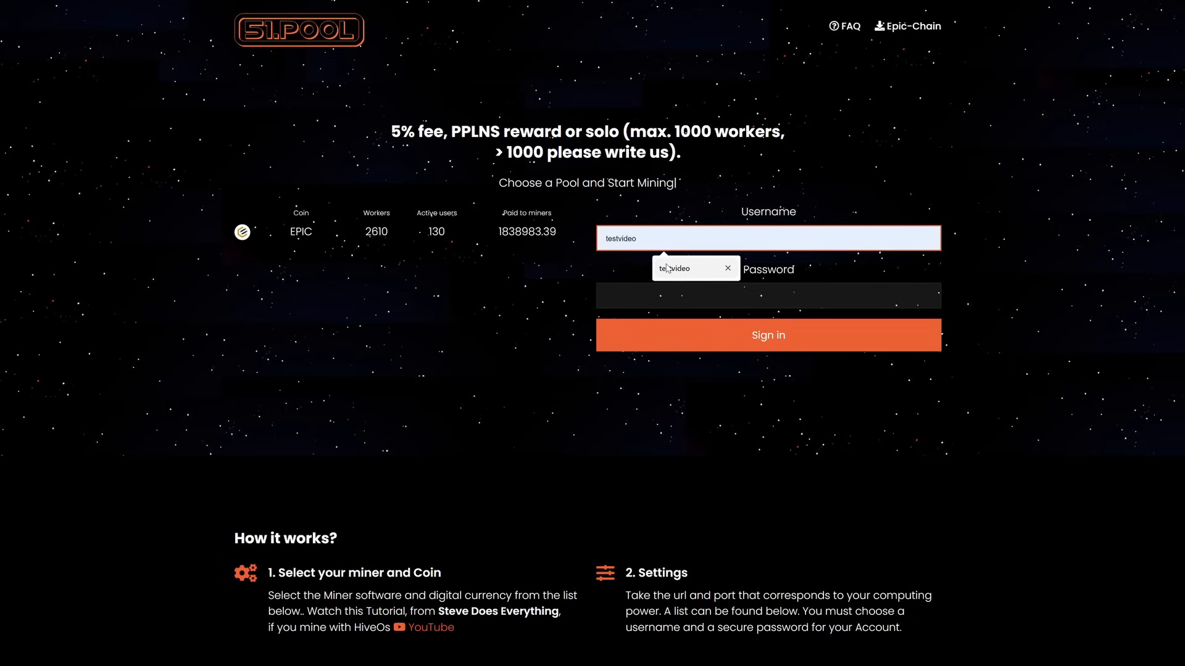
pyautogui.click(669, 268)
pyautogui.press('Tab')
pyautogui.write('test')
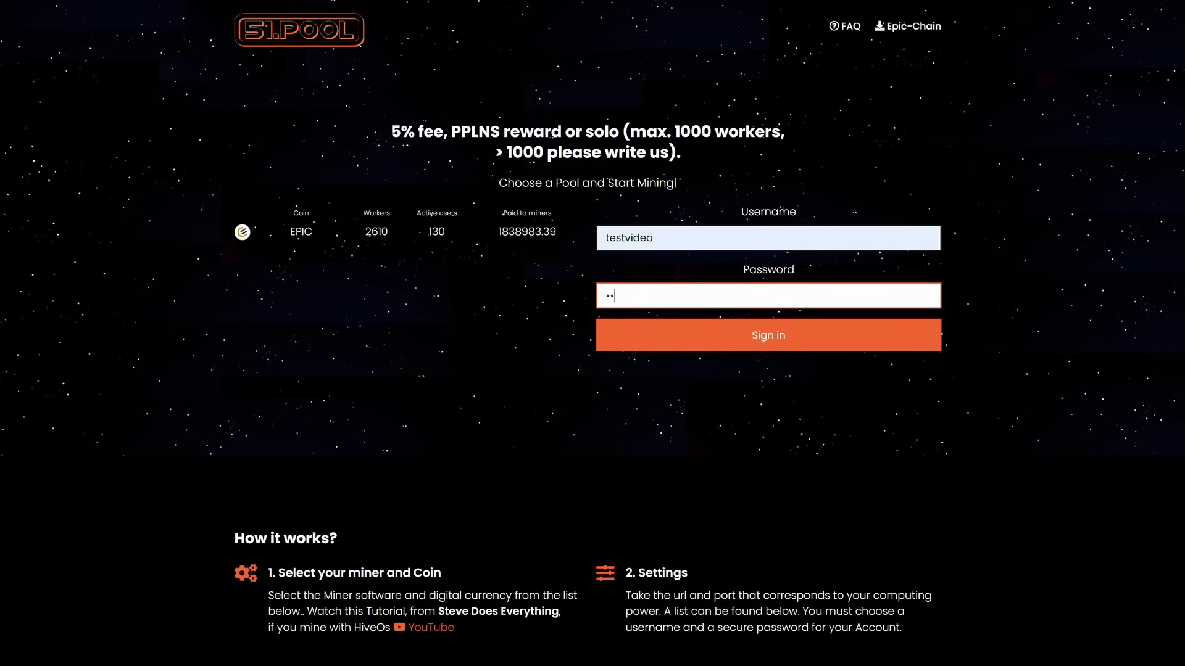
pyautogui.write('video')
pyautogui.press('Return')
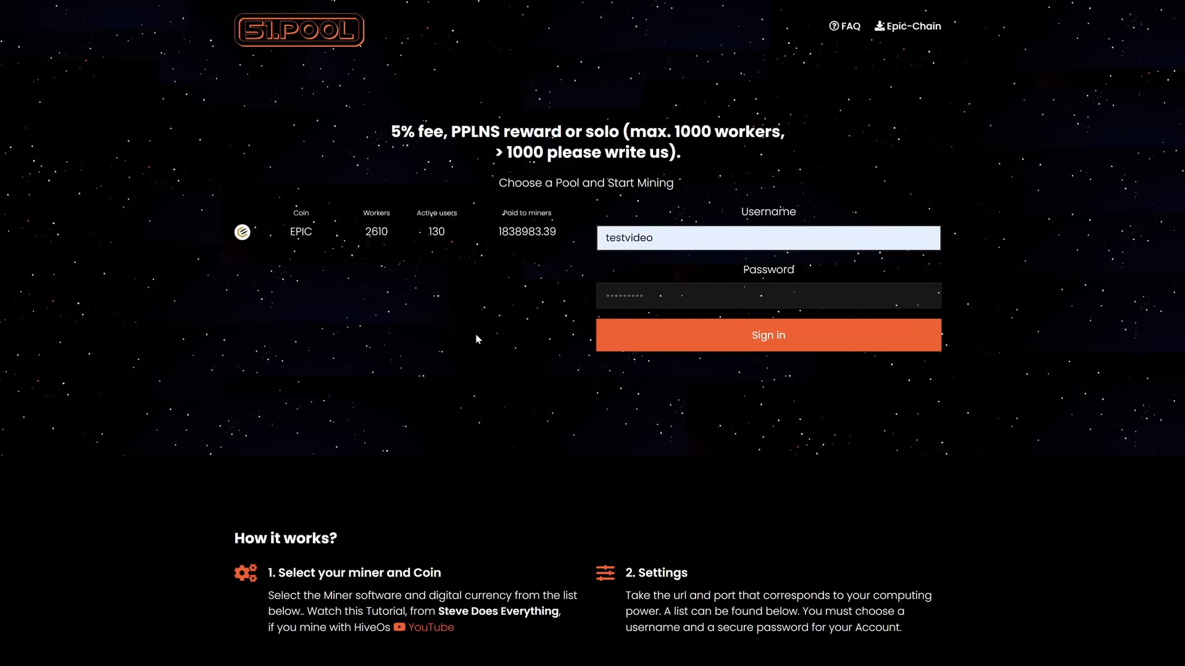